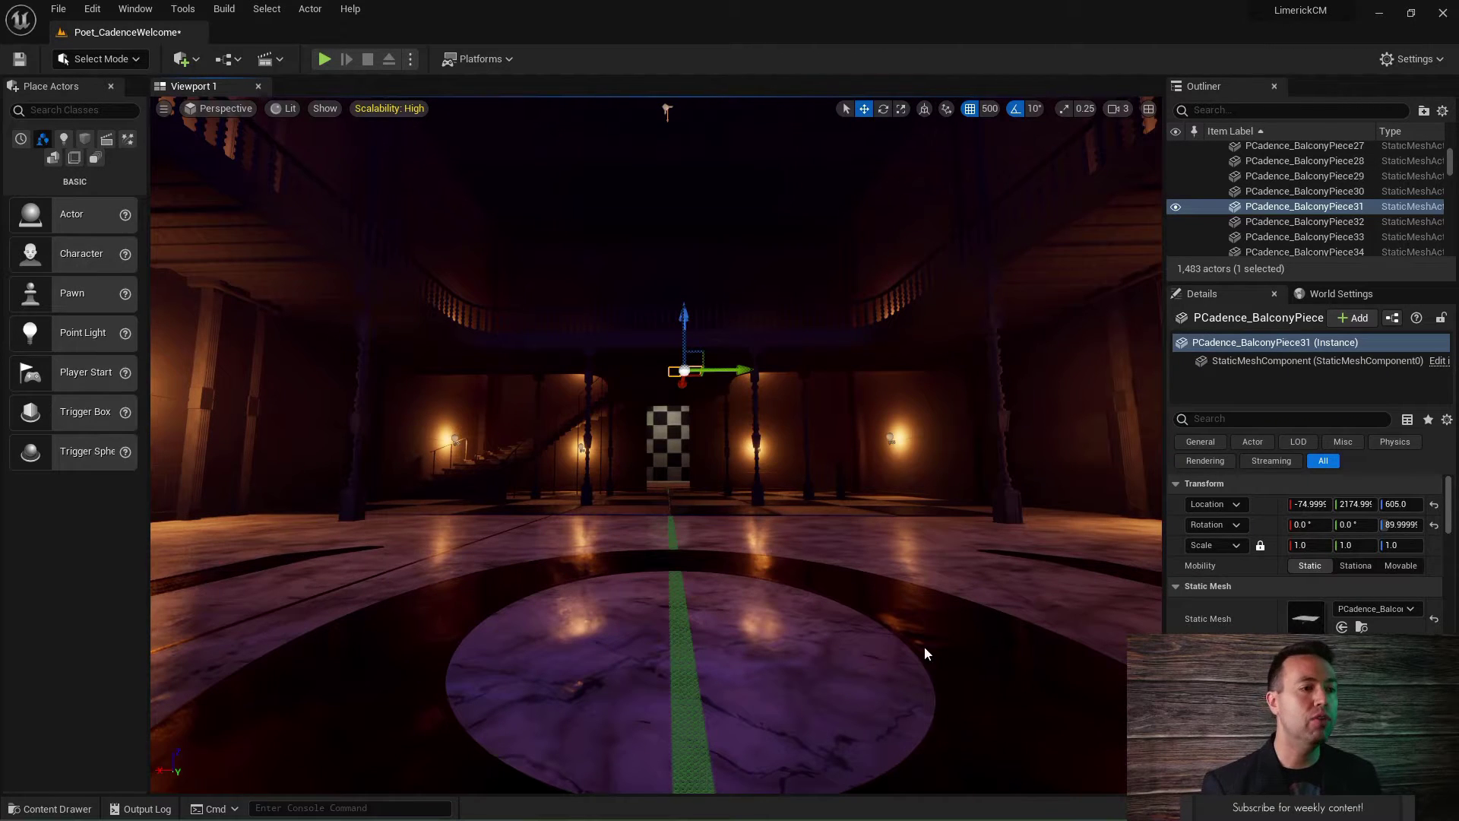
# Step: Select the curved staircase beneath the balcony and set the position grid snap size to 50
pyautogui.press('w')
pyautogui.moveTo(656, 444); pyautogui.dragTo(768, 492, button='right')
pyautogui.press('s')
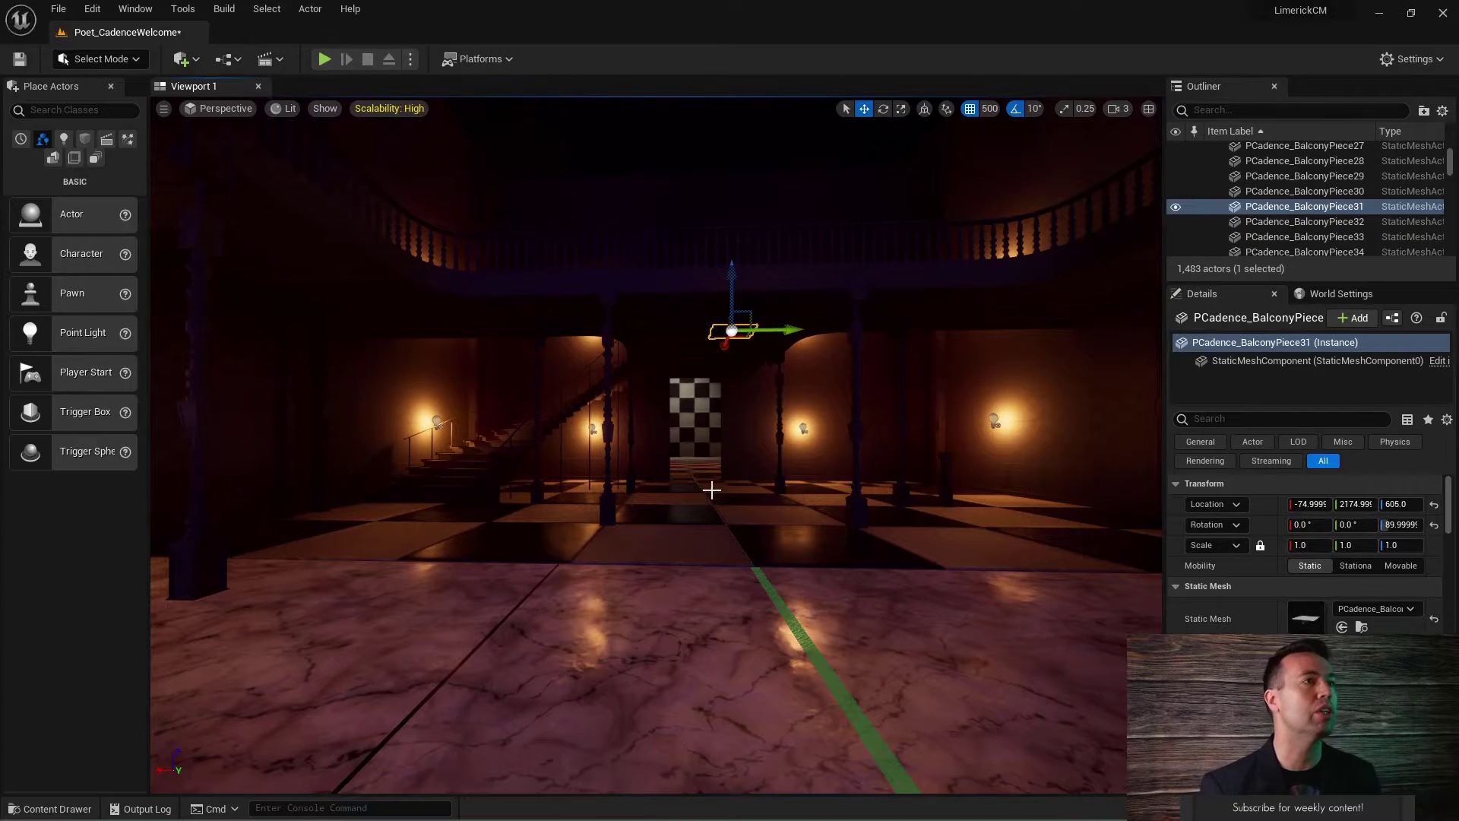
pyautogui.moveTo(711, 490)
pyautogui.mouseDown(button='right')
pyautogui.moveTo(675, 517)
pyautogui.moveTo(697, 480)
pyautogui.mouseUp(button='right')
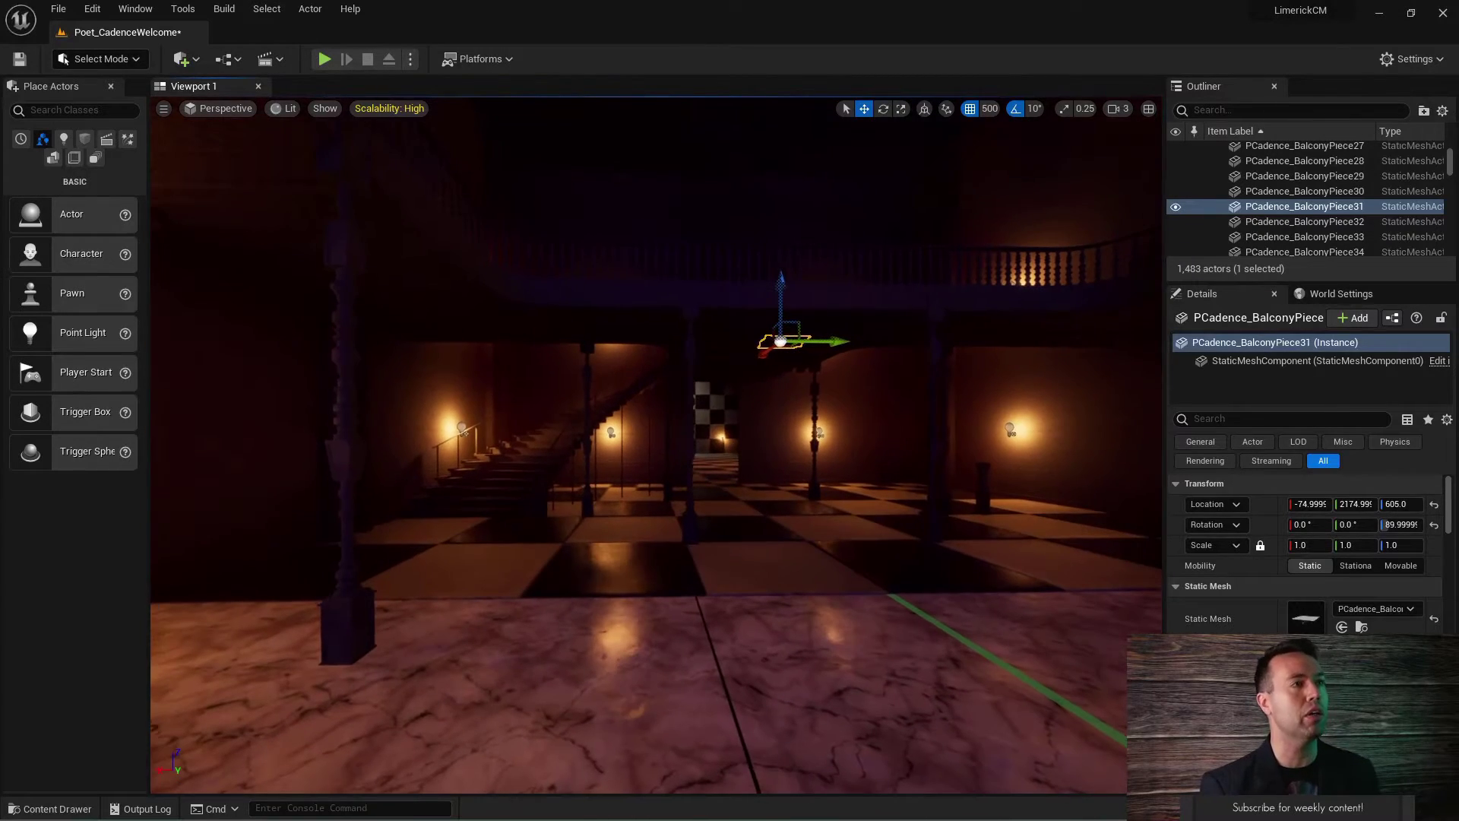
pyautogui.click(510, 464)
pyautogui.moveTo(807, 521)
pyautogui.mouseDown(button='right')
pyautogui.moveTo(767, 521)
pyautogui.moveTo(816, 521)
pyautogui.mouseUp(button='right')
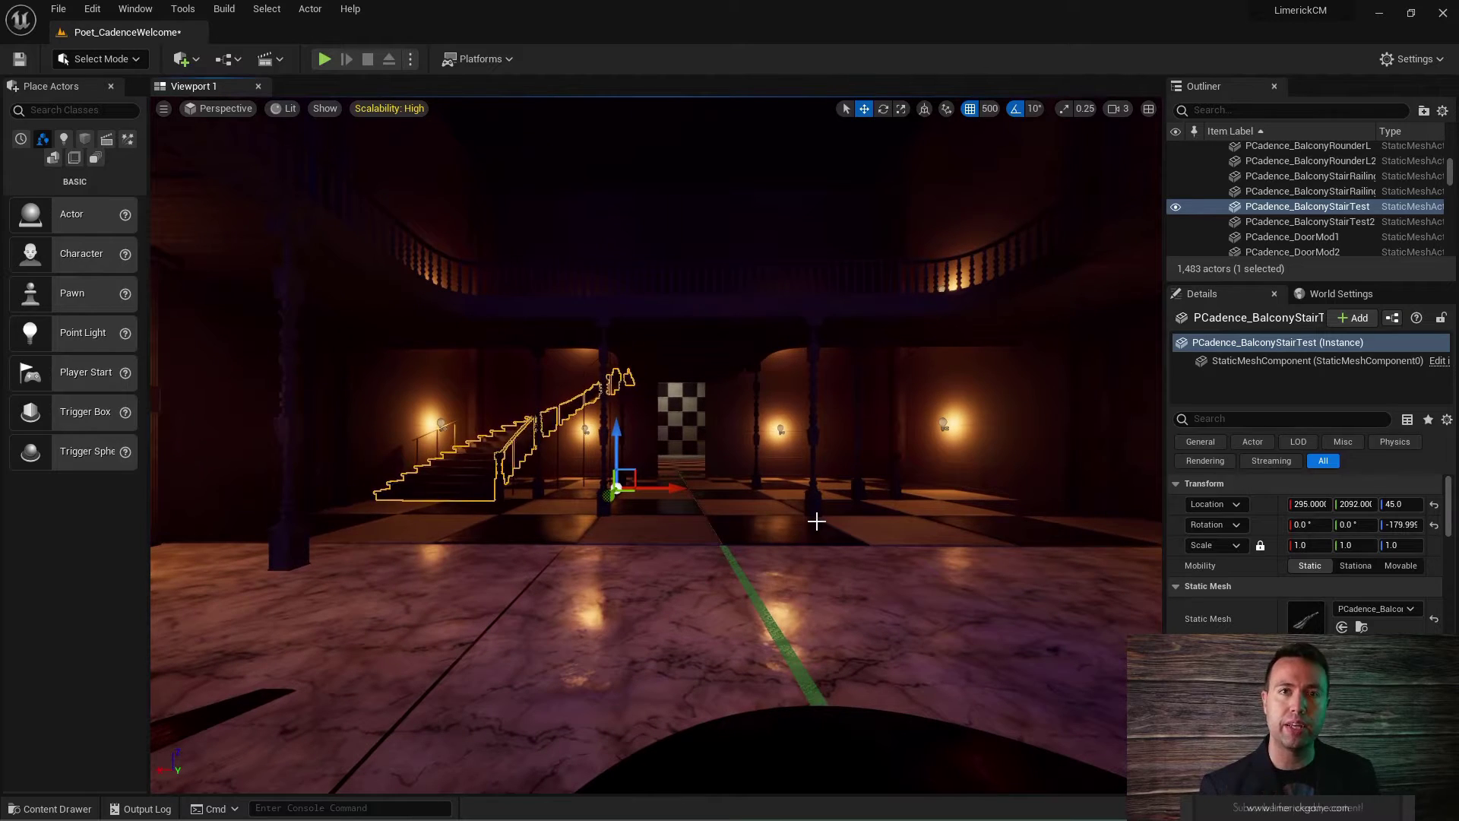
pyautogui.moveTo(726, 518); pyautogui.dragTo(710, 518, button='right')
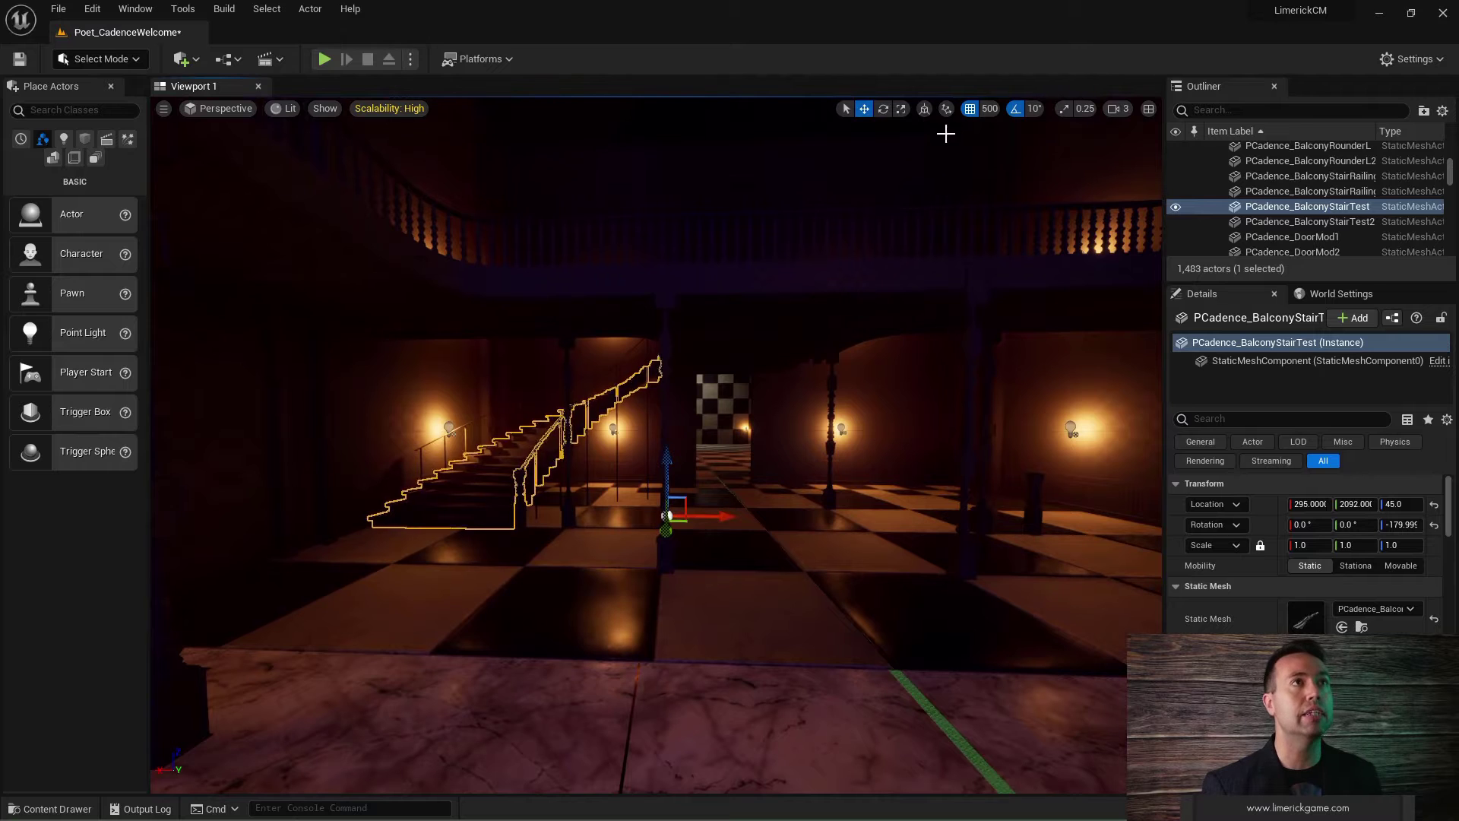
pyautogui.click(985, 111)
pyautogui.click(1014, 198)
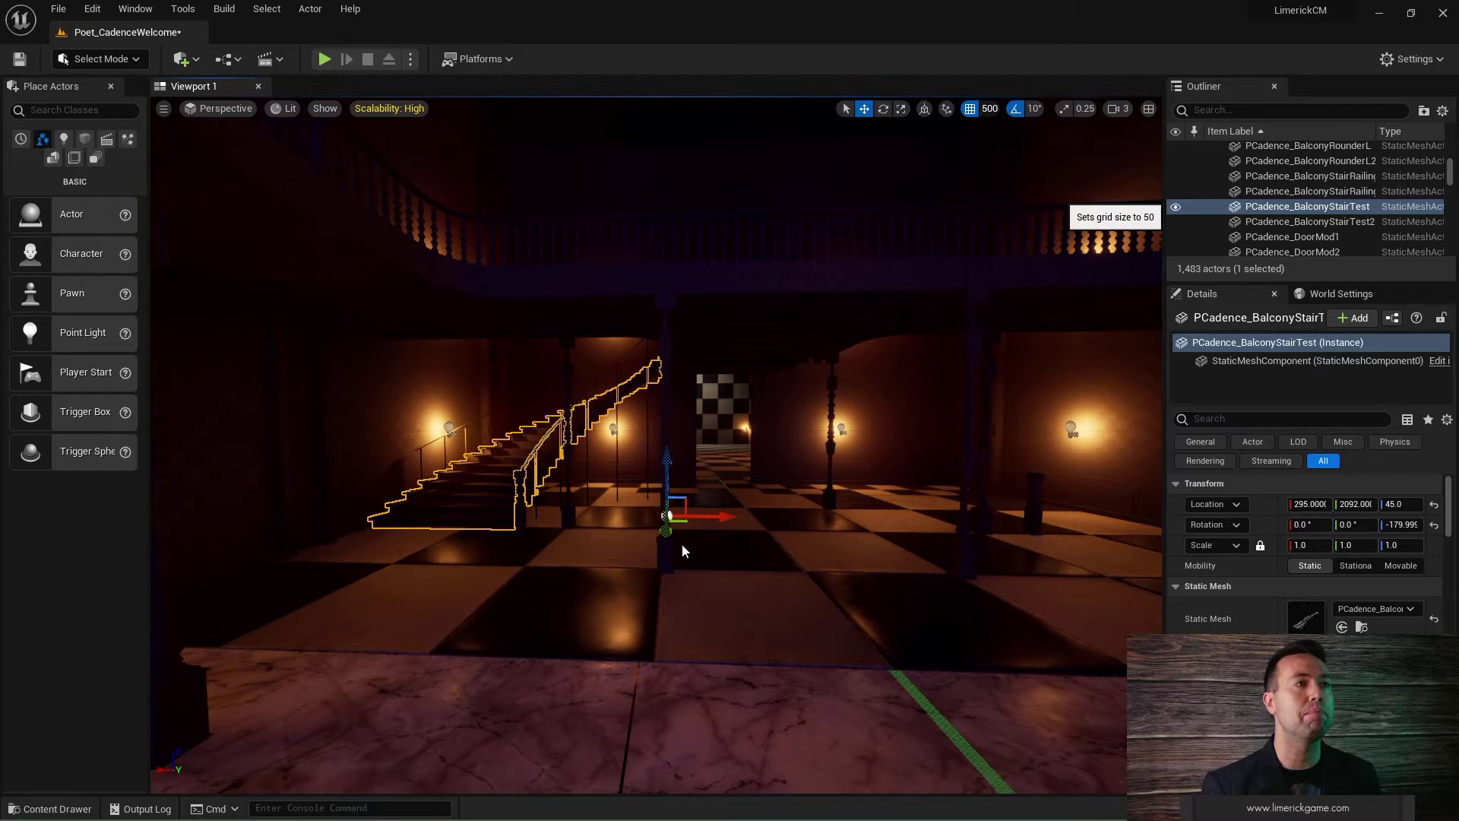
# Step: Try to place a second staircase by duplicating the existing one and shifting the copy along X to about -1255
pyautogui.moveTo(764, 516); pyautogui.dragTo(1011, 510)
pyautogui.hotkey('ctrl', 'z')
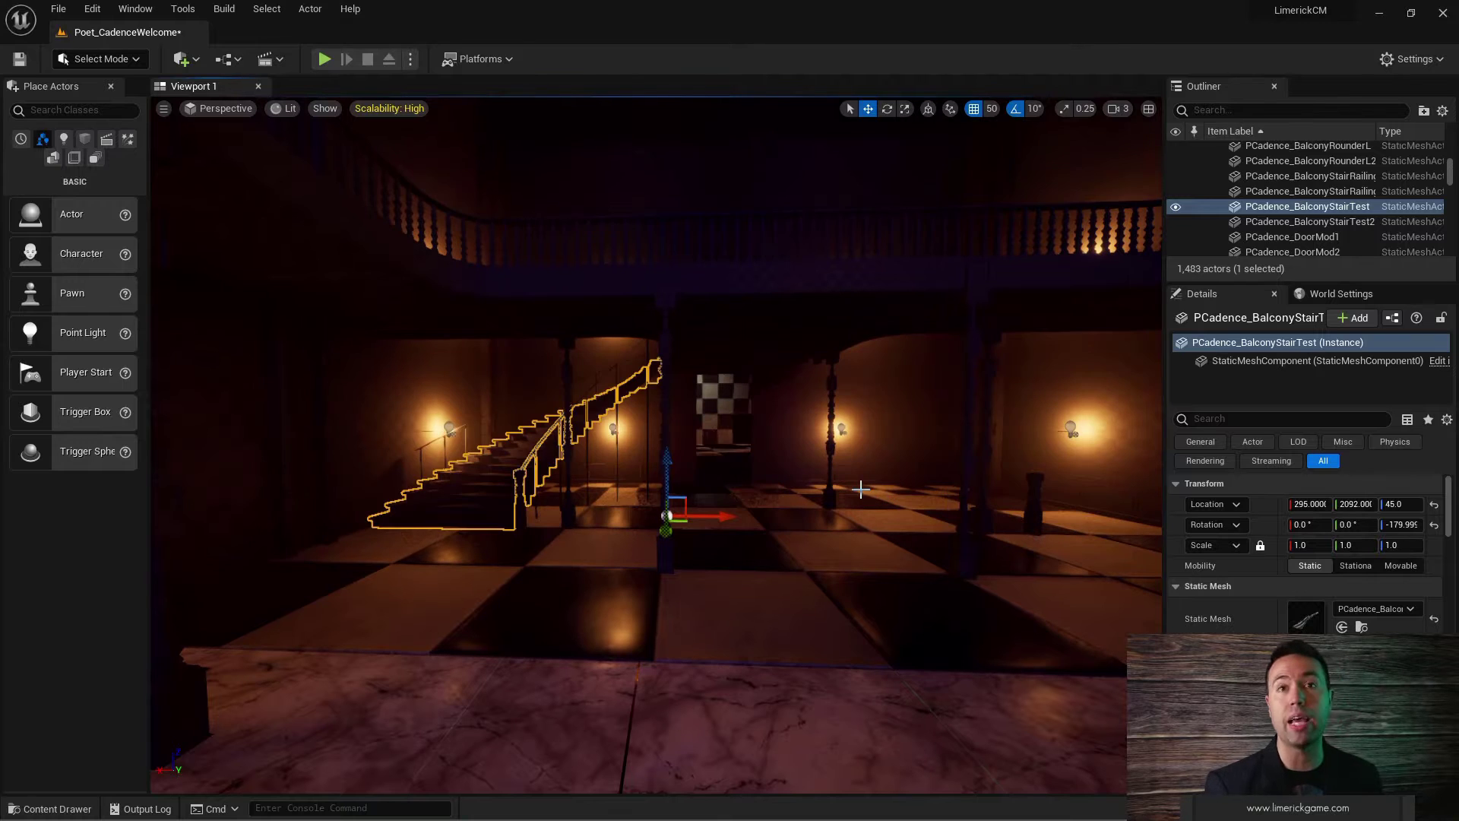
pyautogui.keyDown('alt'); pyautogui.moveTo(718, 517); pyautogui.dragTo(1148, 506); pyautogui.keyUp('alt')
pyautogui.moveTo(1147, 506); pyautogui.dragTo(1135, 542, button='right')
pyautogui.press('e')
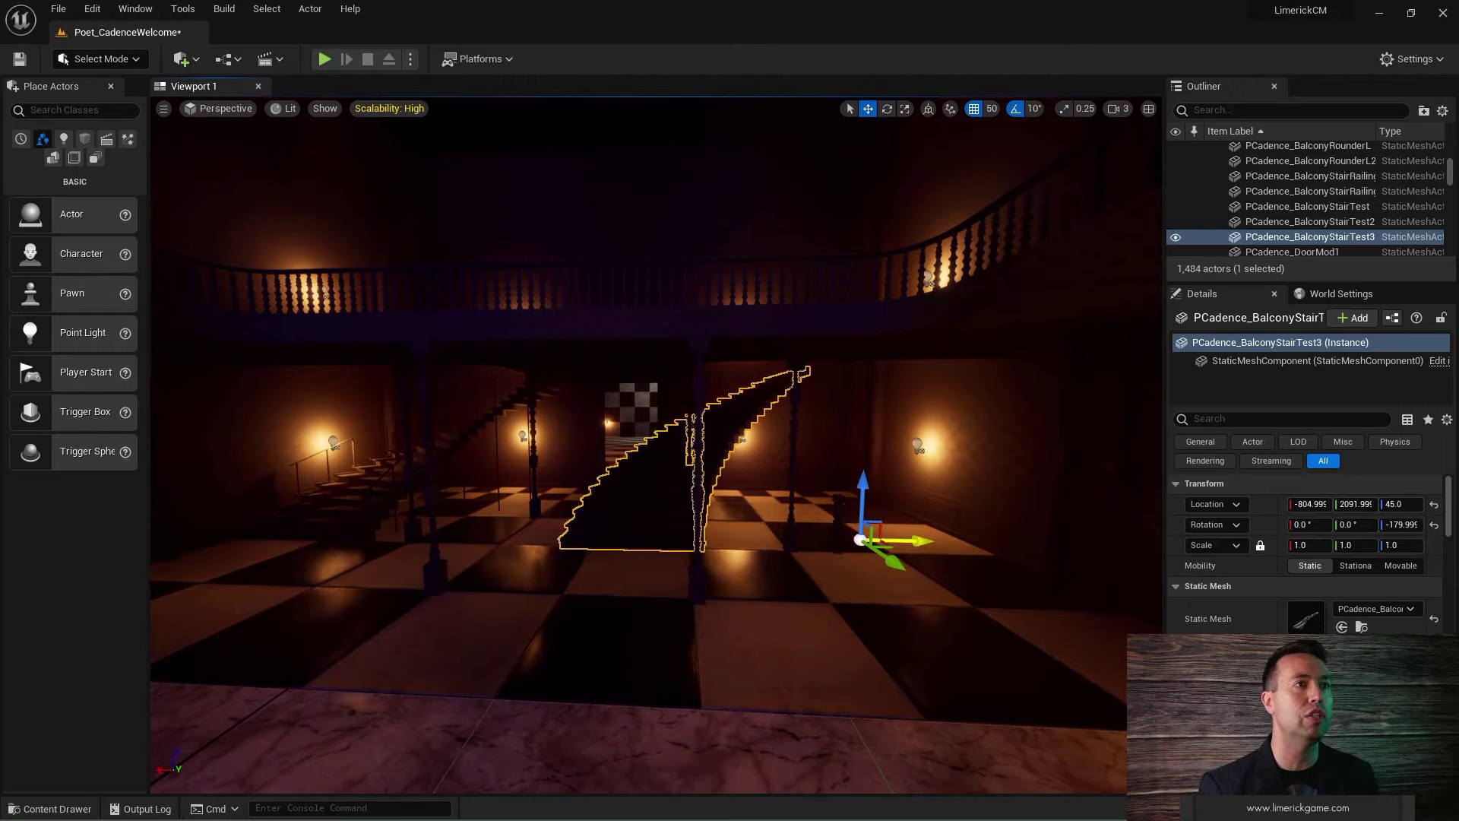
pyautogui.moveTo(922, 541); pyautogui.dragTo(1105, 538)
# Step: Try to turn the copied staircase toward the opposite side by rotating it to about 40° around Z and repositioning it beneath the balcony
pyautogui.click(887, 108)
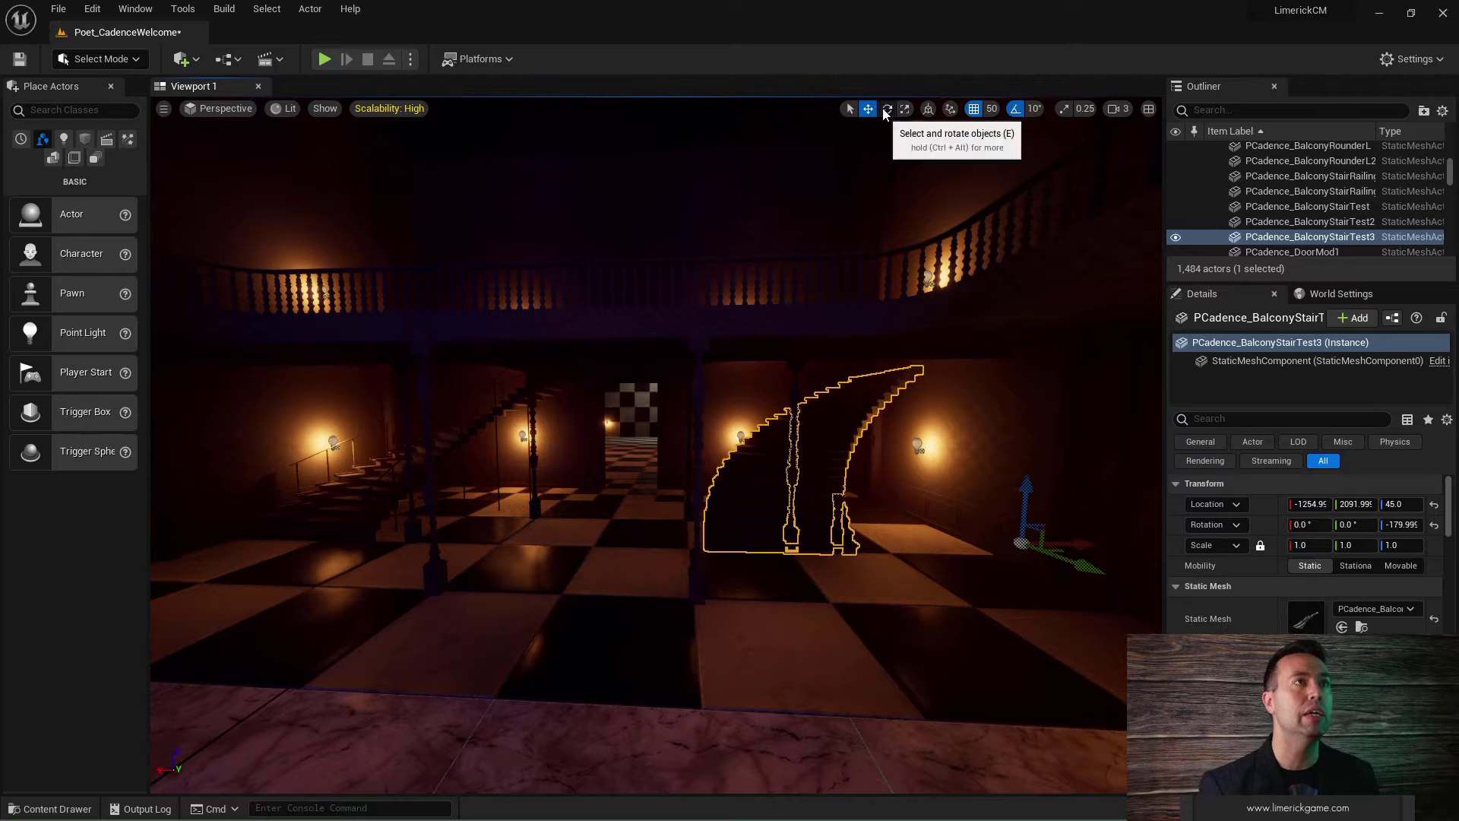
pyautogui.moveTo(980, 578); pyautogui.dragTo(1000, 444)
pyautogui.moveTo(1001, 445); pyautogui.dragTo(1064, 449, button='right')
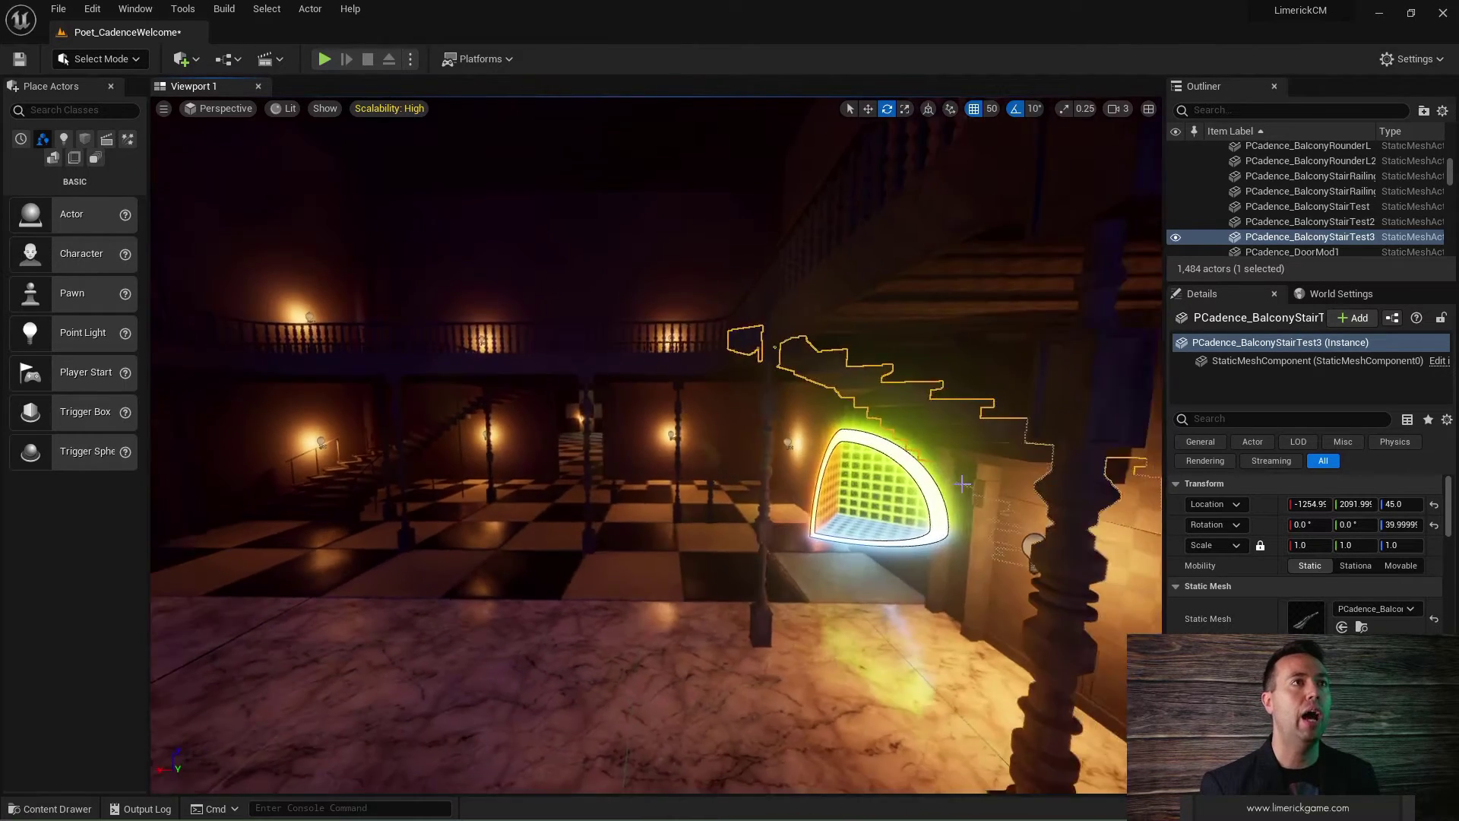
pyautogui.click(868, 108)
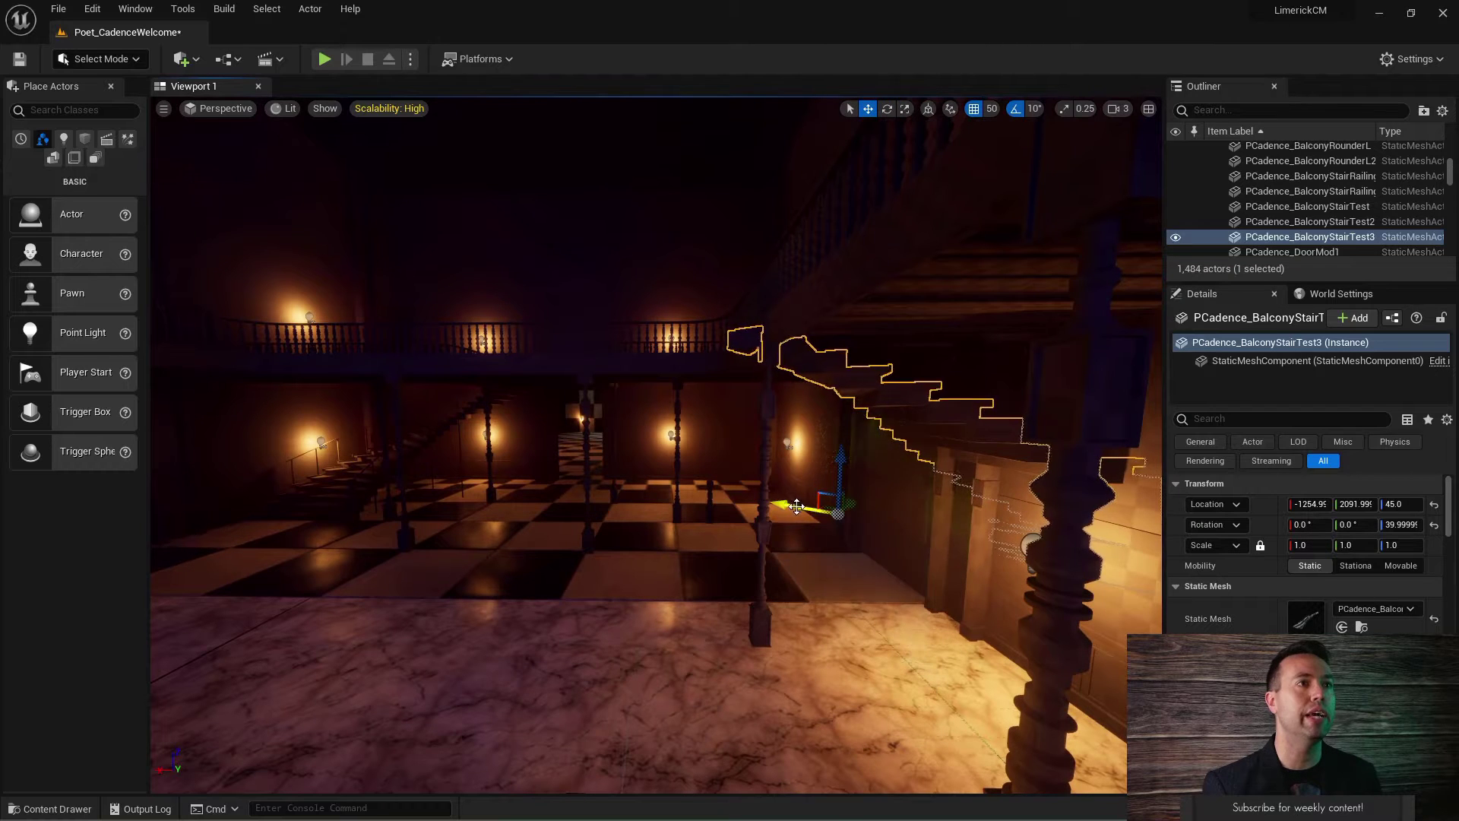
pyautogui.moveTo(866, 479); pyautogui.dragTo(623, 473)
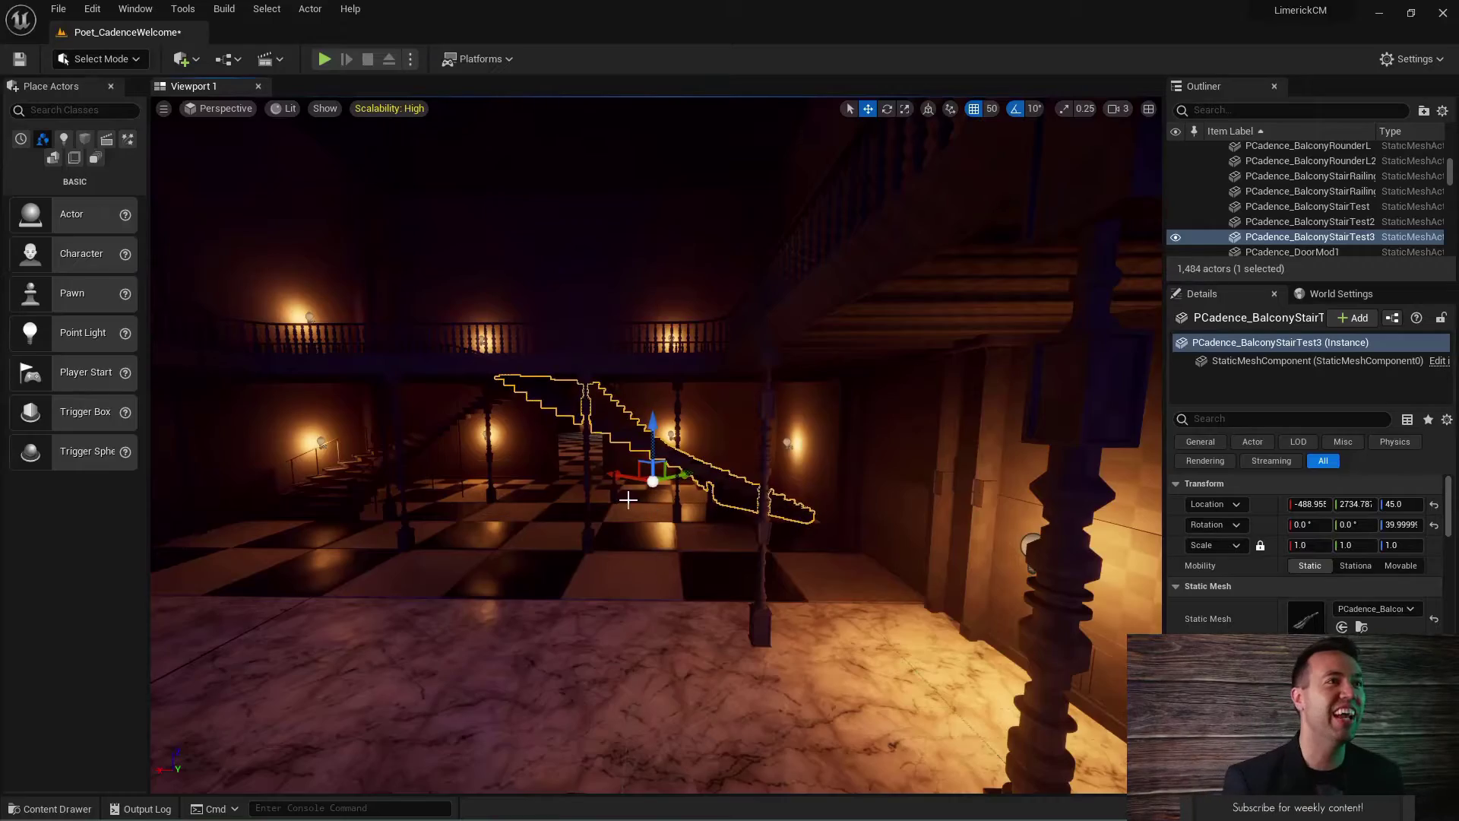
pyautogui.moveTo(611, 476); pyautogui.dragTo(646, 486)
# Step: Delete the rotated staircase copy
pyautogui.moveTo(703, 523)
pyautogui.mouseDown(button='right')
pyautogui.moveTo(704, 539)
pyautogui.moveTo(609, 538)
pyautogui.moveTo(713, 527)
pyautogui.mouseUp(button='right')
pyautogui.press('w')
pyautogui.press('w')
pyautogui.press('Delete')
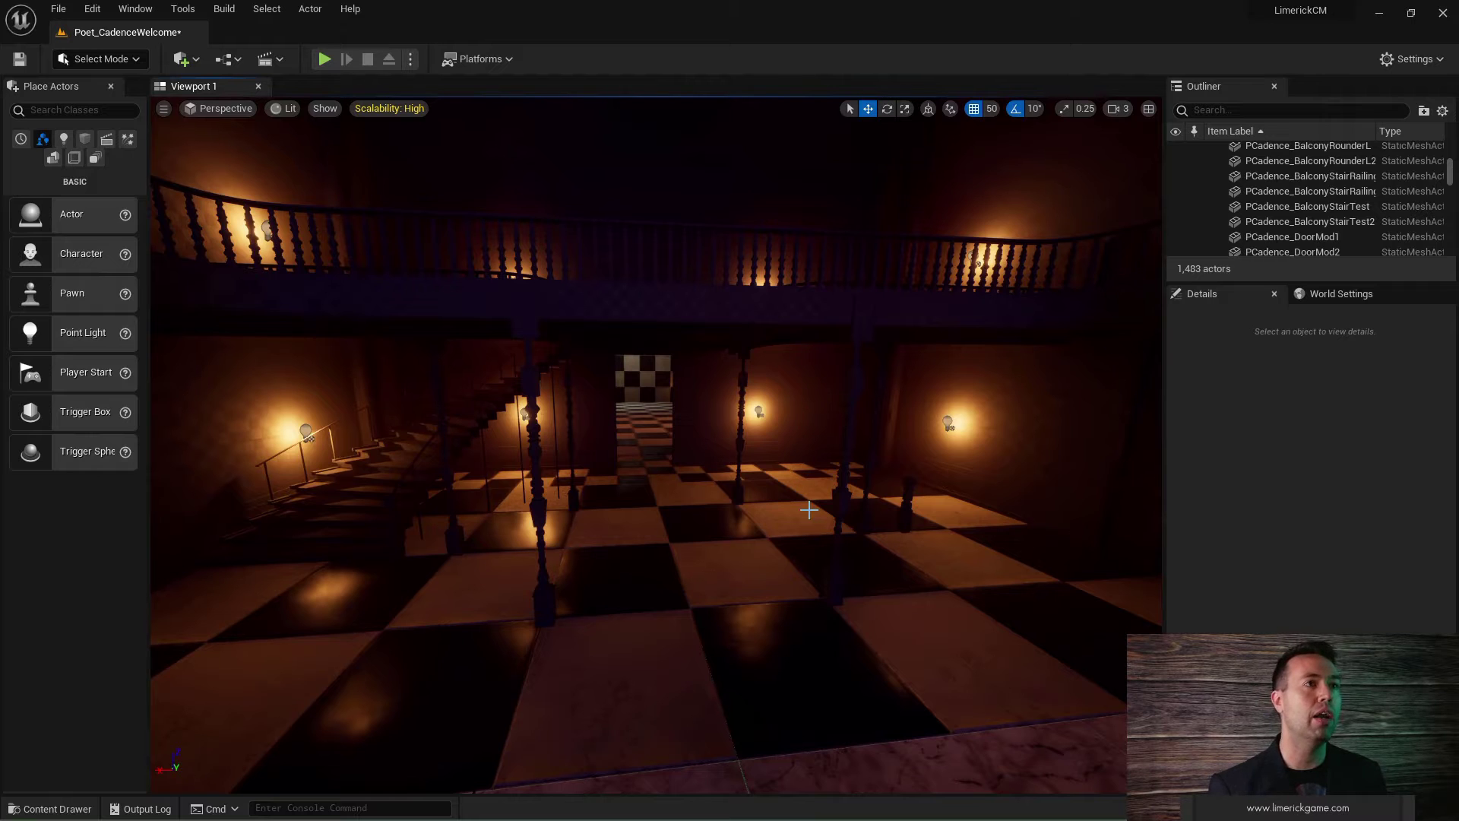
# Step: Examine the original staircase and the transform values of the floor beam on its side of the floor ring
pyautogui.press('s')
pyautogui.moveTo(711, 455); pyautogui.dragTo(660, 471, button='right')
pyautogui.moveTo(636, 384)
pyautogui.mouseDown(button='right')
pyautogui.moveTo(623, 386)
pyautogui.moveTo(635, 384)
pyautogui.mouseUp(button='right')
pyautogui.click(632, 388)
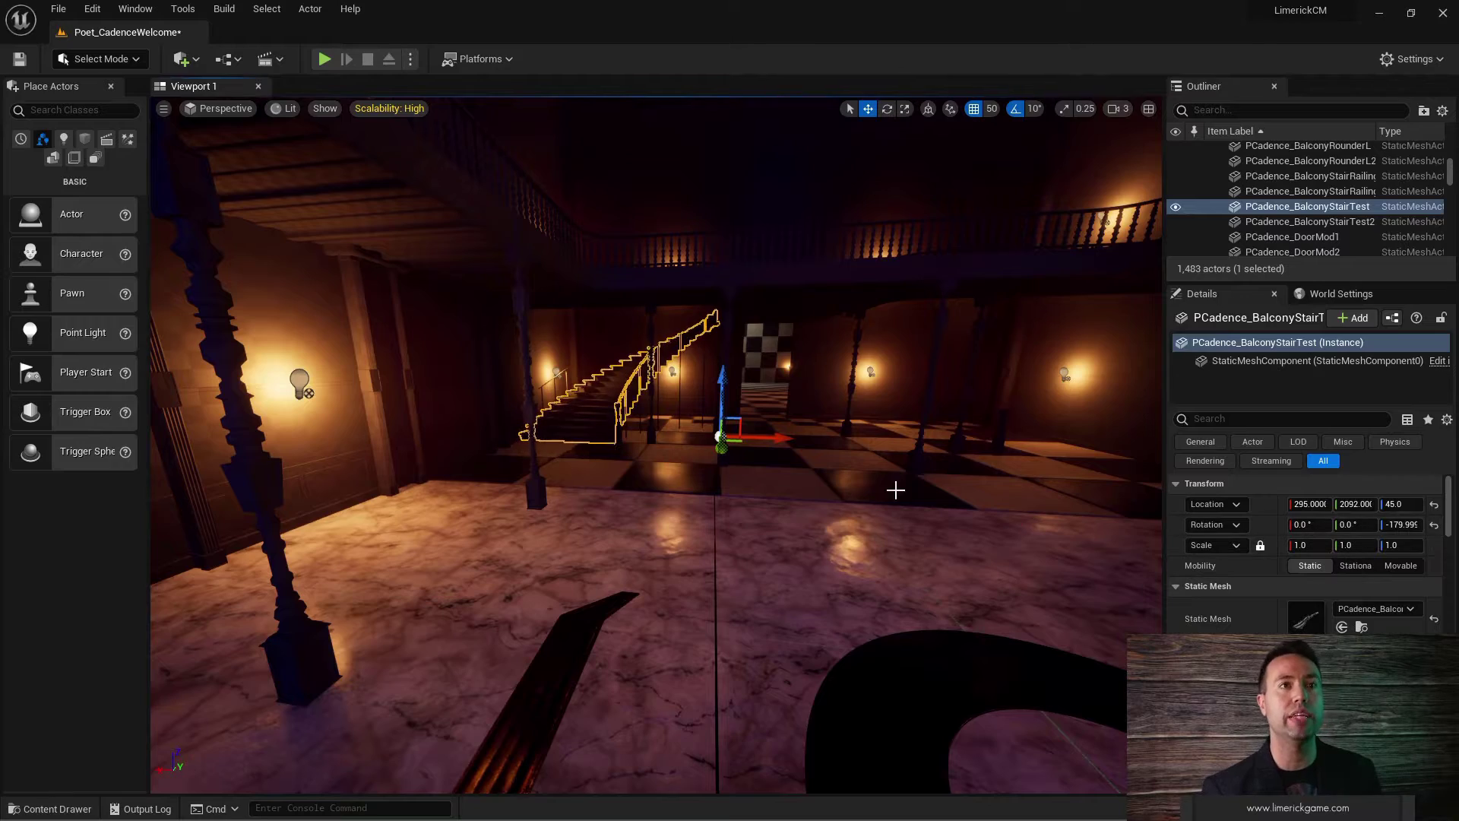
pyautogui.moveTo(775, 491); pyautogui.dragTo(523, 624, button='right')
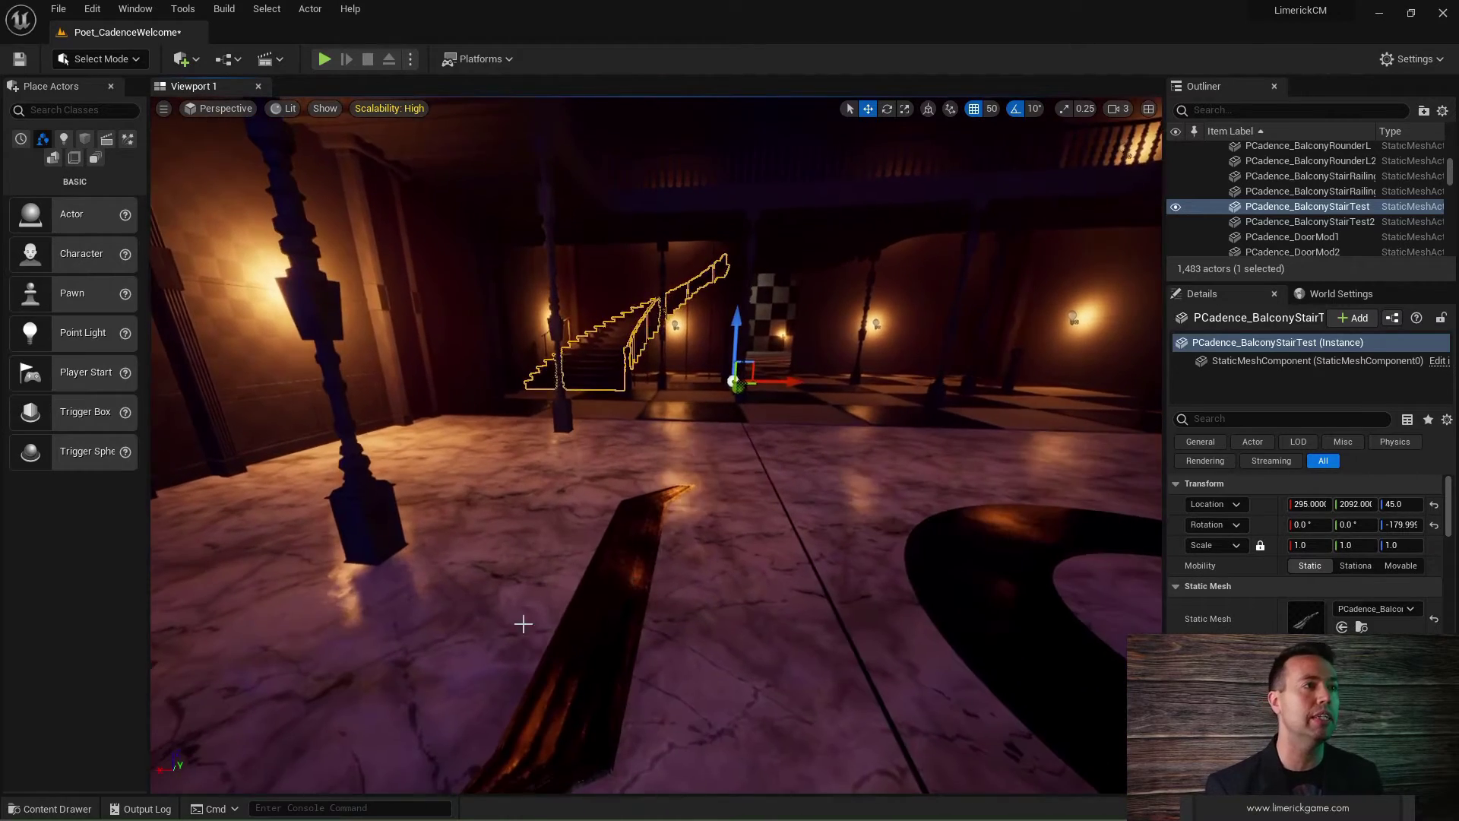
pyautogui.click(637, 572)
pyautogui.moveTo(827, 623)
pyautogui.mouseDown(button='right')
pyautogui.moveTo(820, 680)
pyautogui.moveTo(836, 680)
pyautogui.moveTo(836, 593)
pyautogui.moveTo(775, 592)
pyautogui.moveTo(834, 597)
pyautogui.mouseUp(button='right')
pyautogui.moveTo(950, 610); pyautogui.dragTo(828, 722, button='right')
pyautogui.moveTo(858, 652); pyautogui.dragTo(919, 652, button='right')
pyautogui.moveTo(919, 438); pyautogui.dragTo(788, 439, button='right')
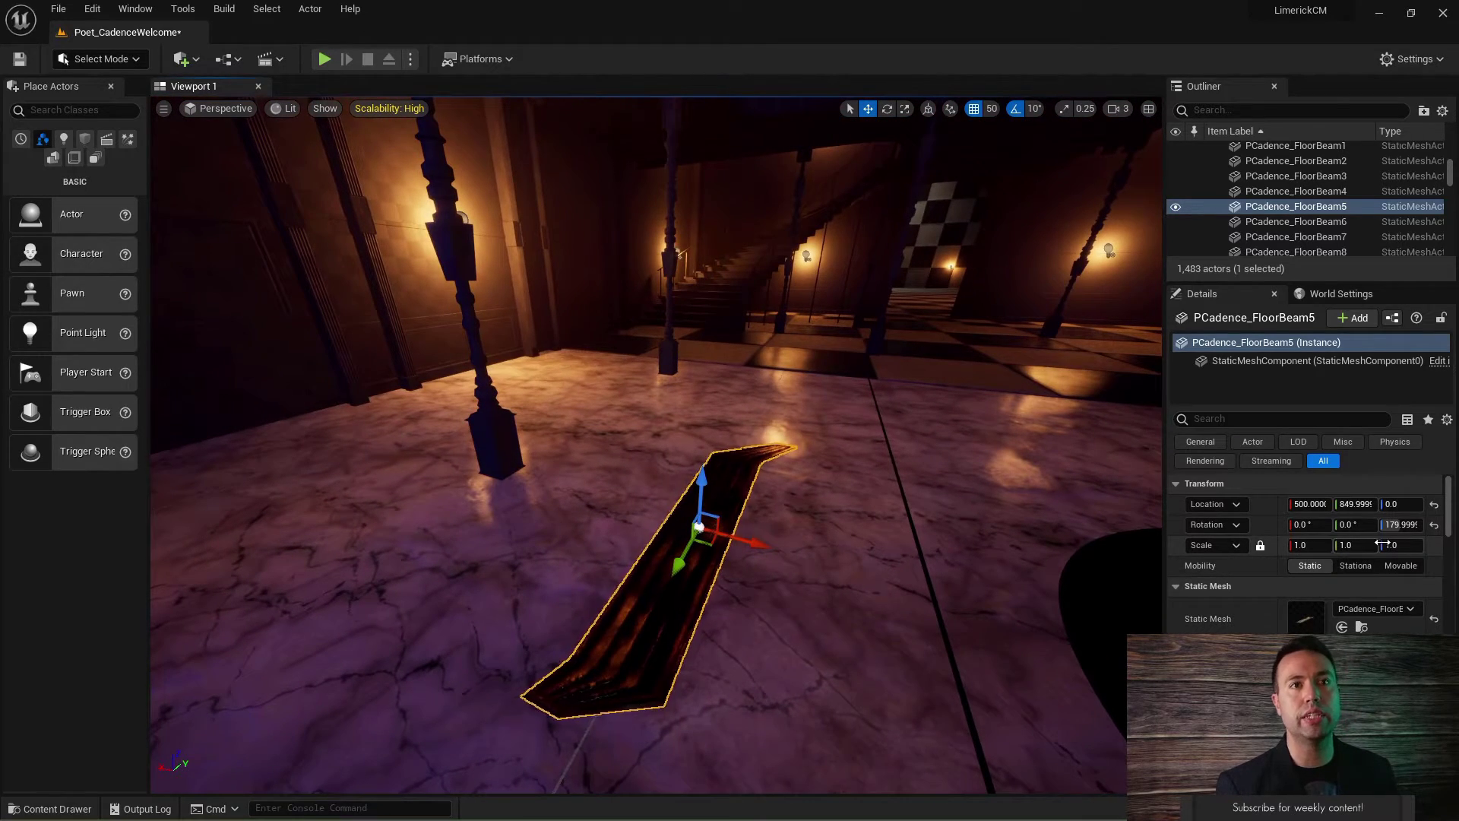
pyautogui.moveTo(972, 652); pyautogui.dragTo(1033, 652, button='right')
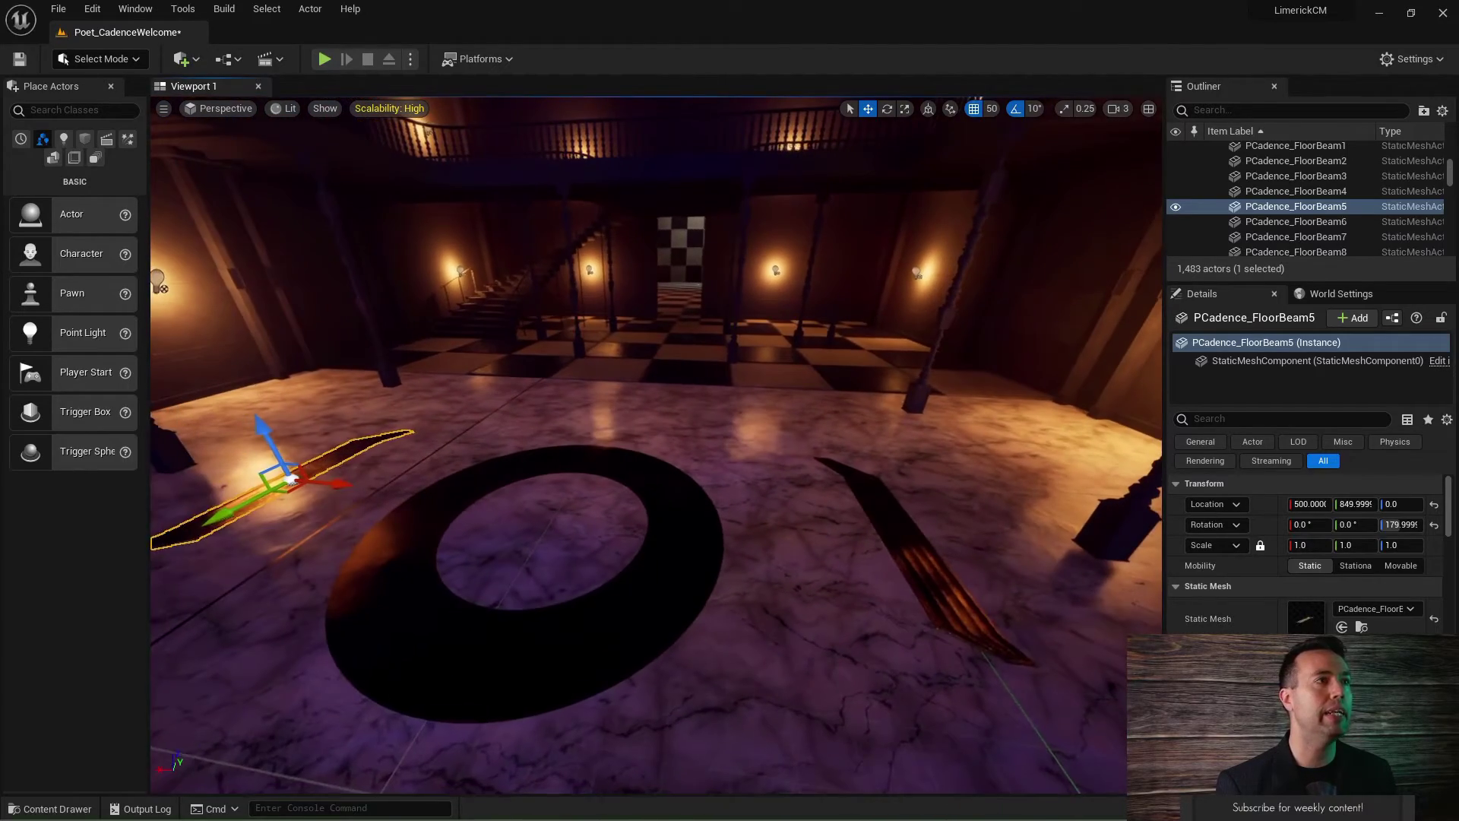
# Step: Examine the X scale of the matching floor beam across the ring, and inspect the floor ring between the beams
pyautogui.click(863, 514)
pyautogui.moveTo(836, 531); pyautogui.dragTo(1135, 545, button='right')
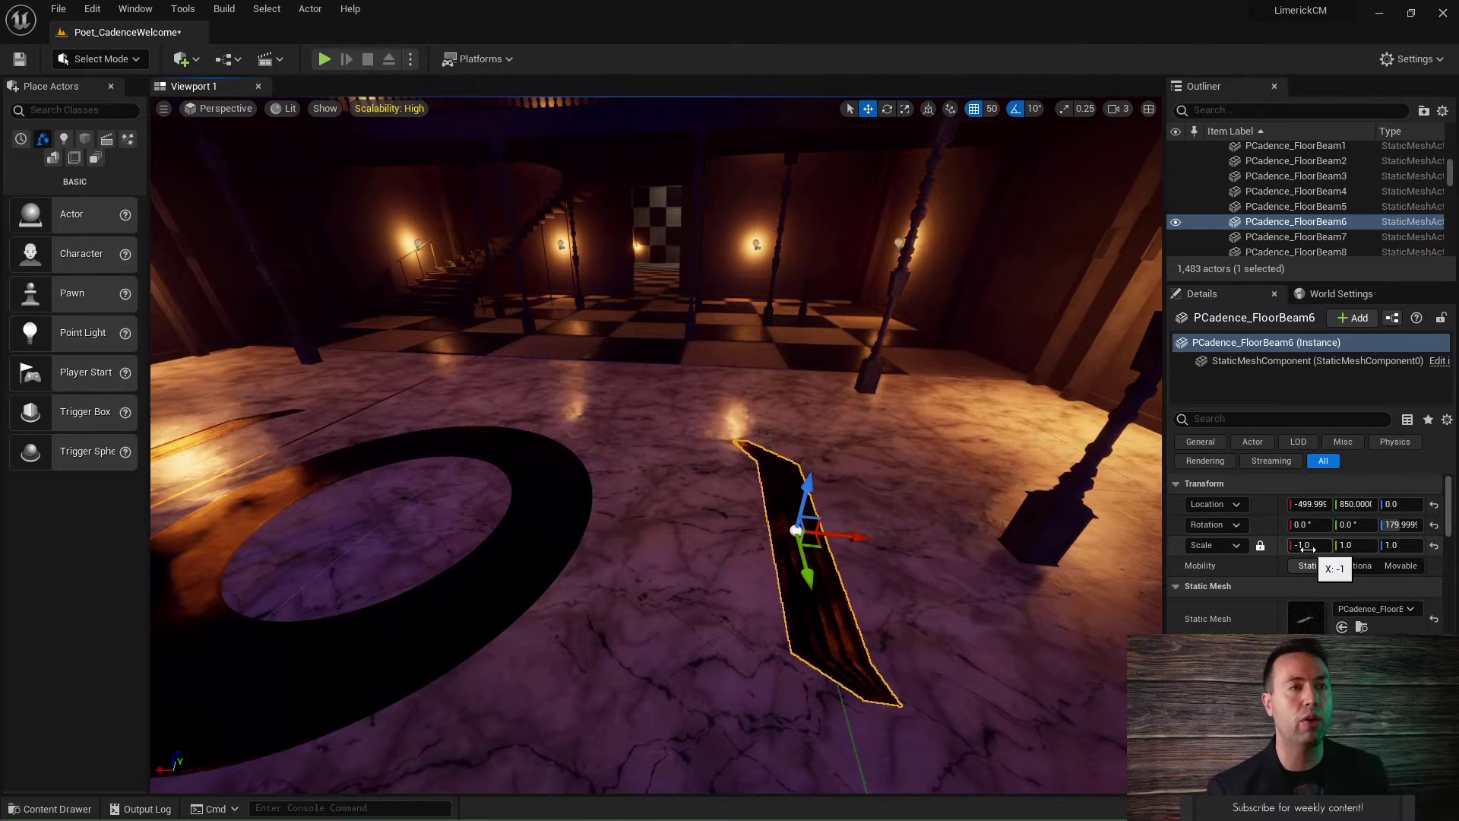
pyautogui.moveTo(763, 513); pyautogui.dragTo(709, 606, button='right')
pyautogui.click(642, 628)
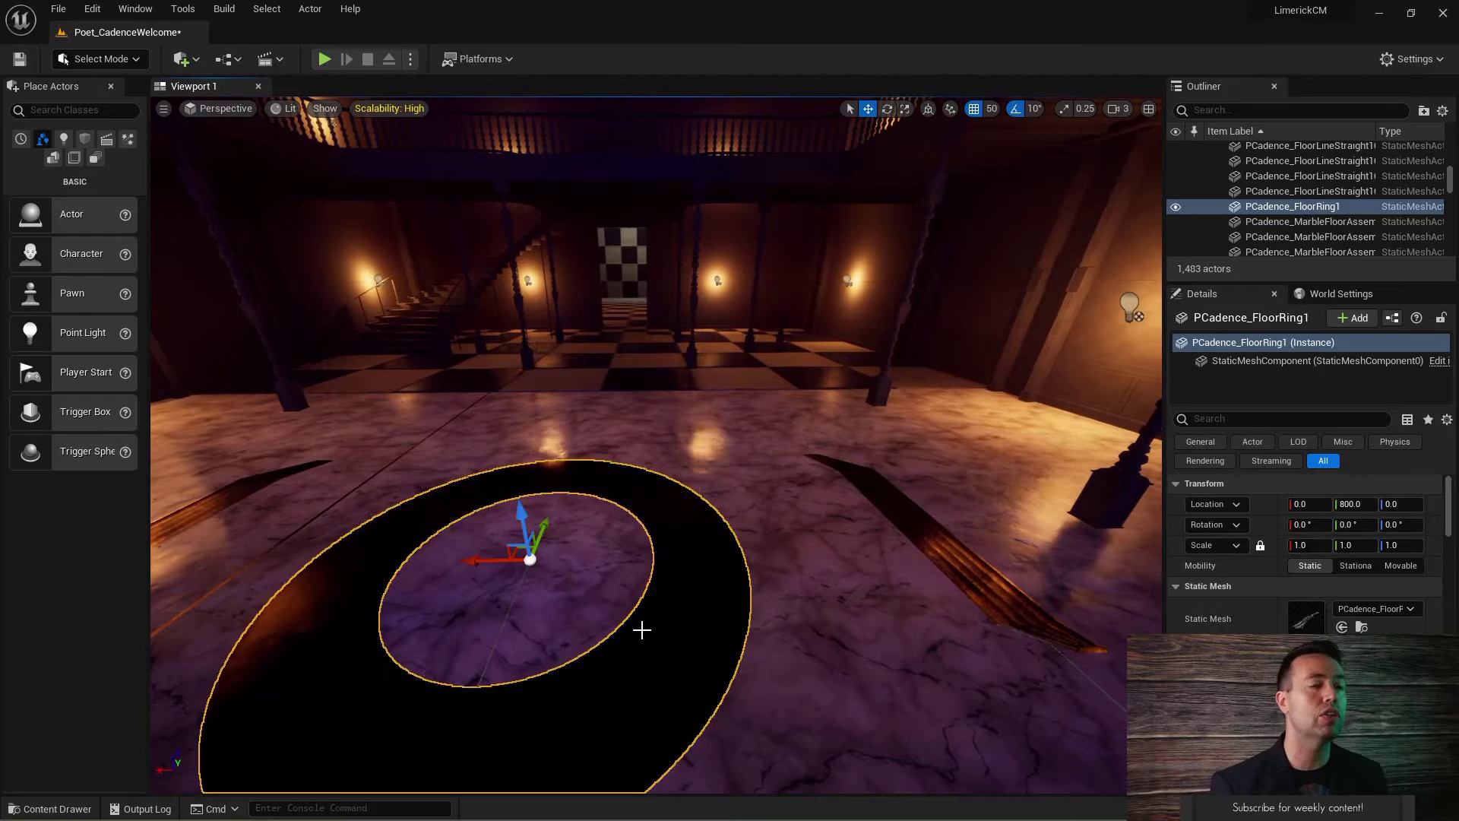
pyautogui.moveTo(623, 544); pyautogui.dragTo(454, 412, button='right')
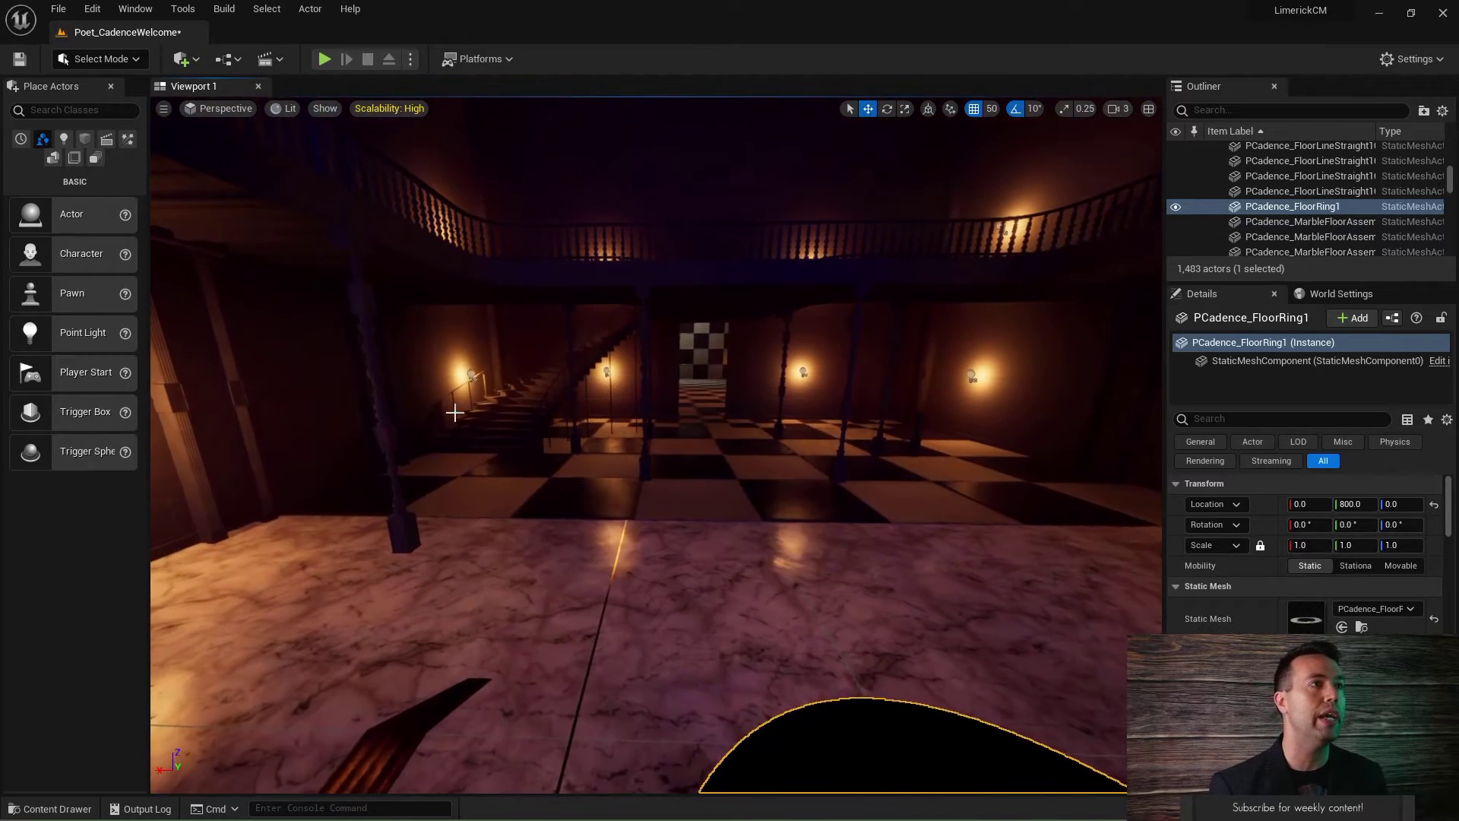
# Step: Duplicate the original curved staircase and move the copy along X to about -105
pyautogui.click(502, 409)
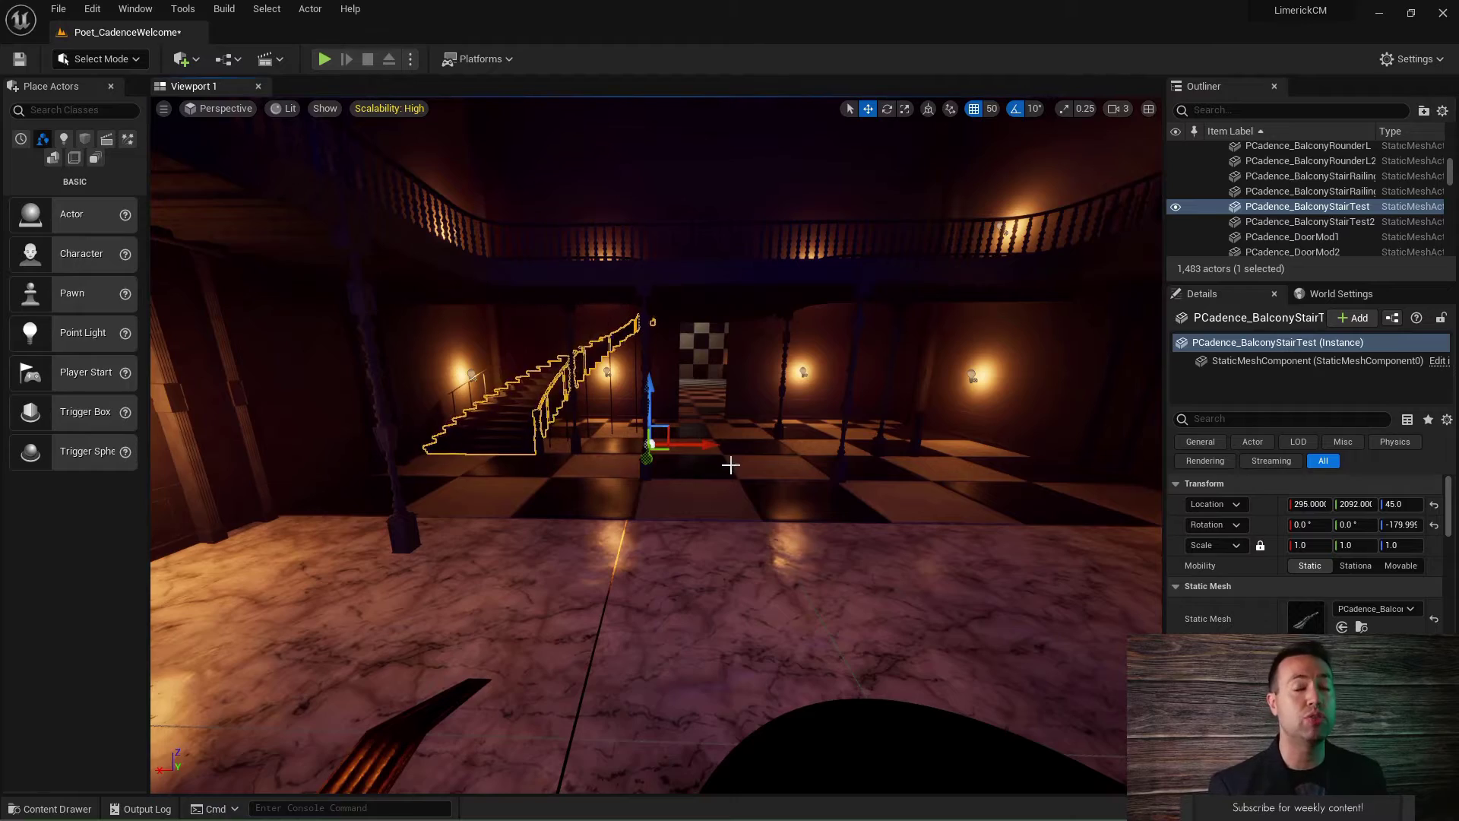
pyautogui.press('w')
pyautogui.moveTo(730, 465); pyautogui.dragTo(602, 395, button='right')
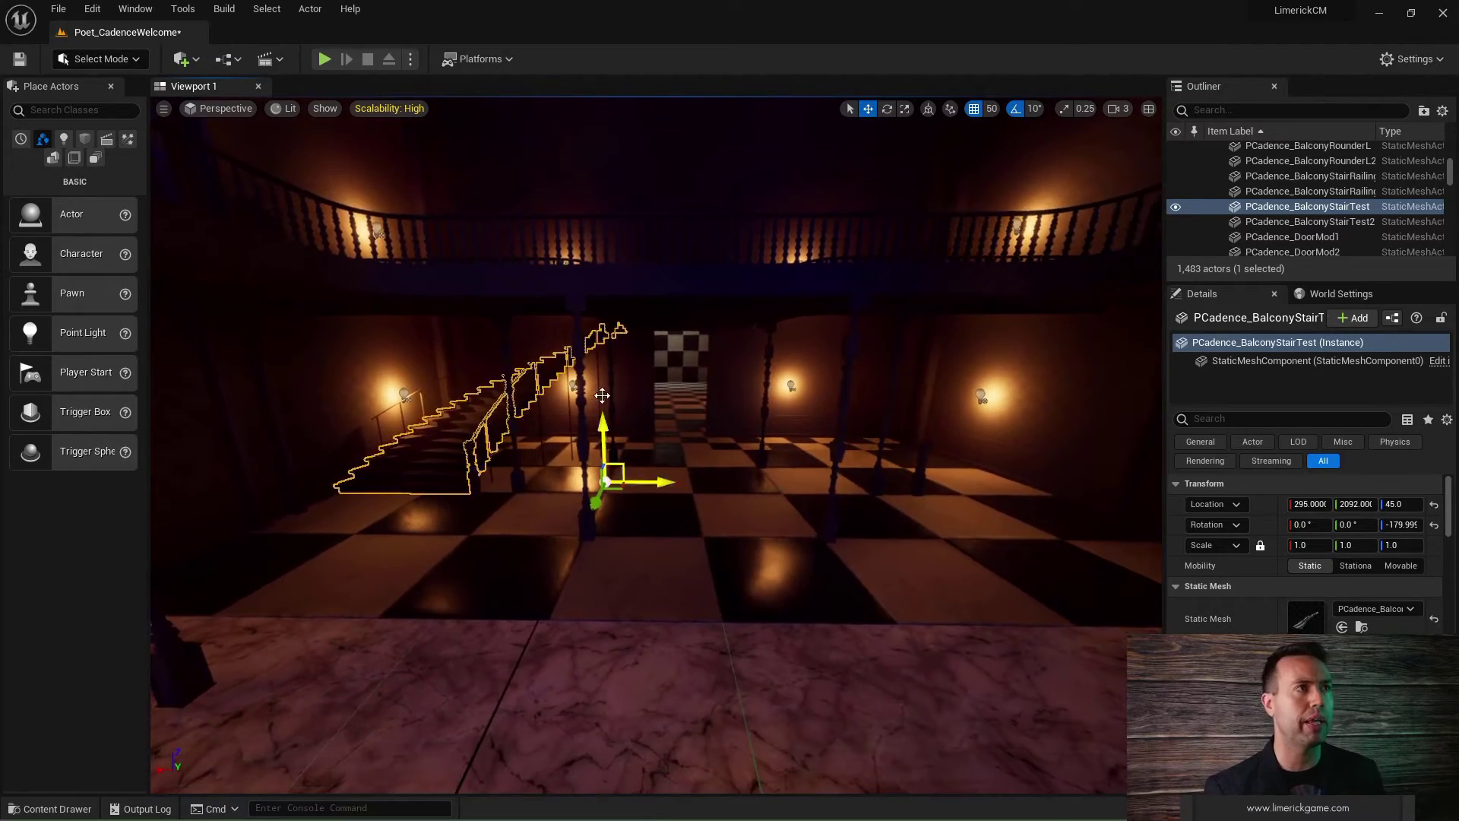
pyautogui.press('w')
pyautogui.moveTo(570, 474); pyautogui.dragTo(576, 480, button='right')
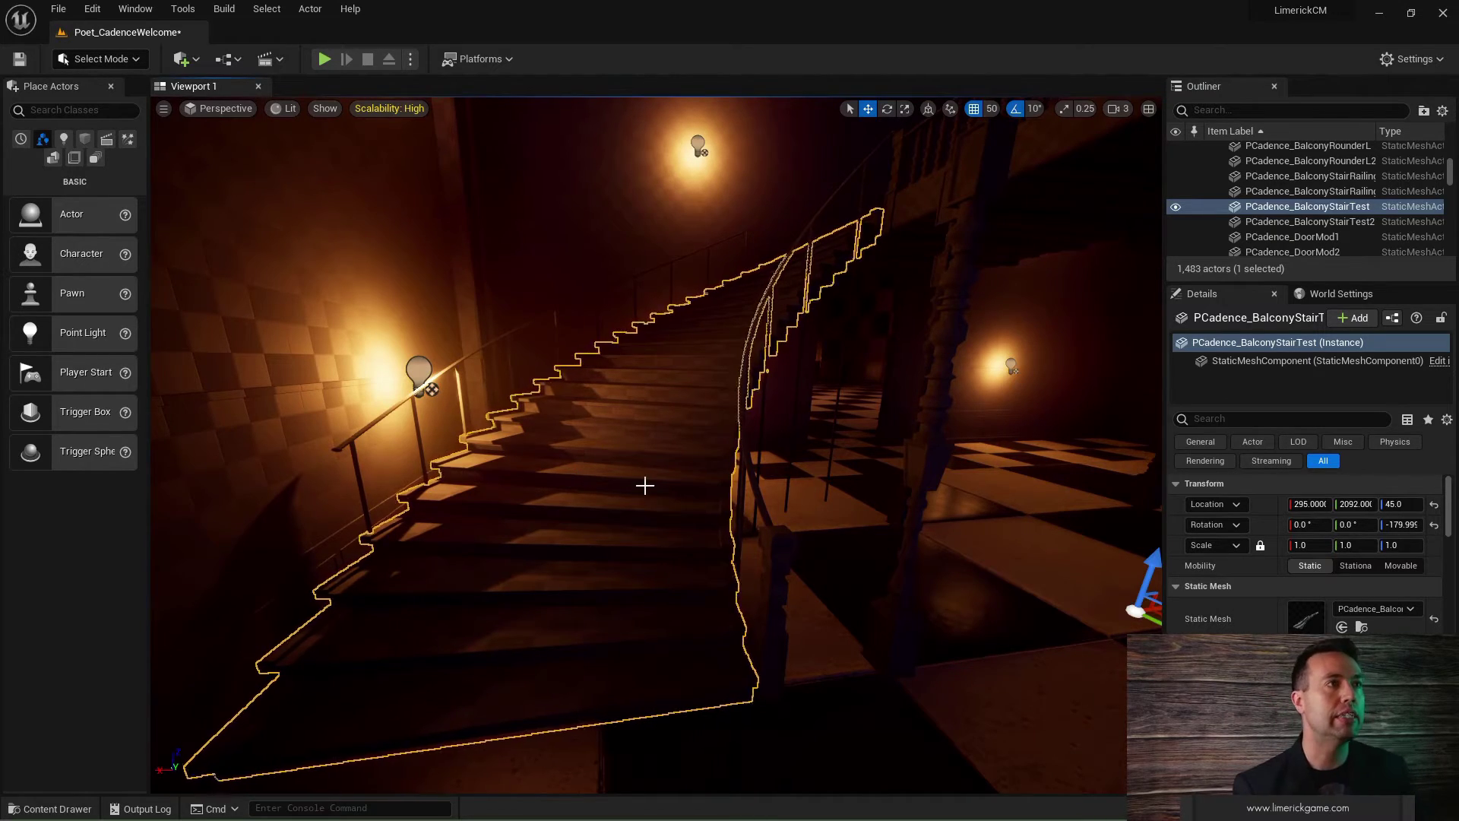
pyautogui.press('s')
pyautogui.moveTo(645, 485); pyautogui.dragTo(646, 524, button='right')
pyautogui.moveTo(1003, 573); pyautogui.dragTo(1064, 573, button='right')
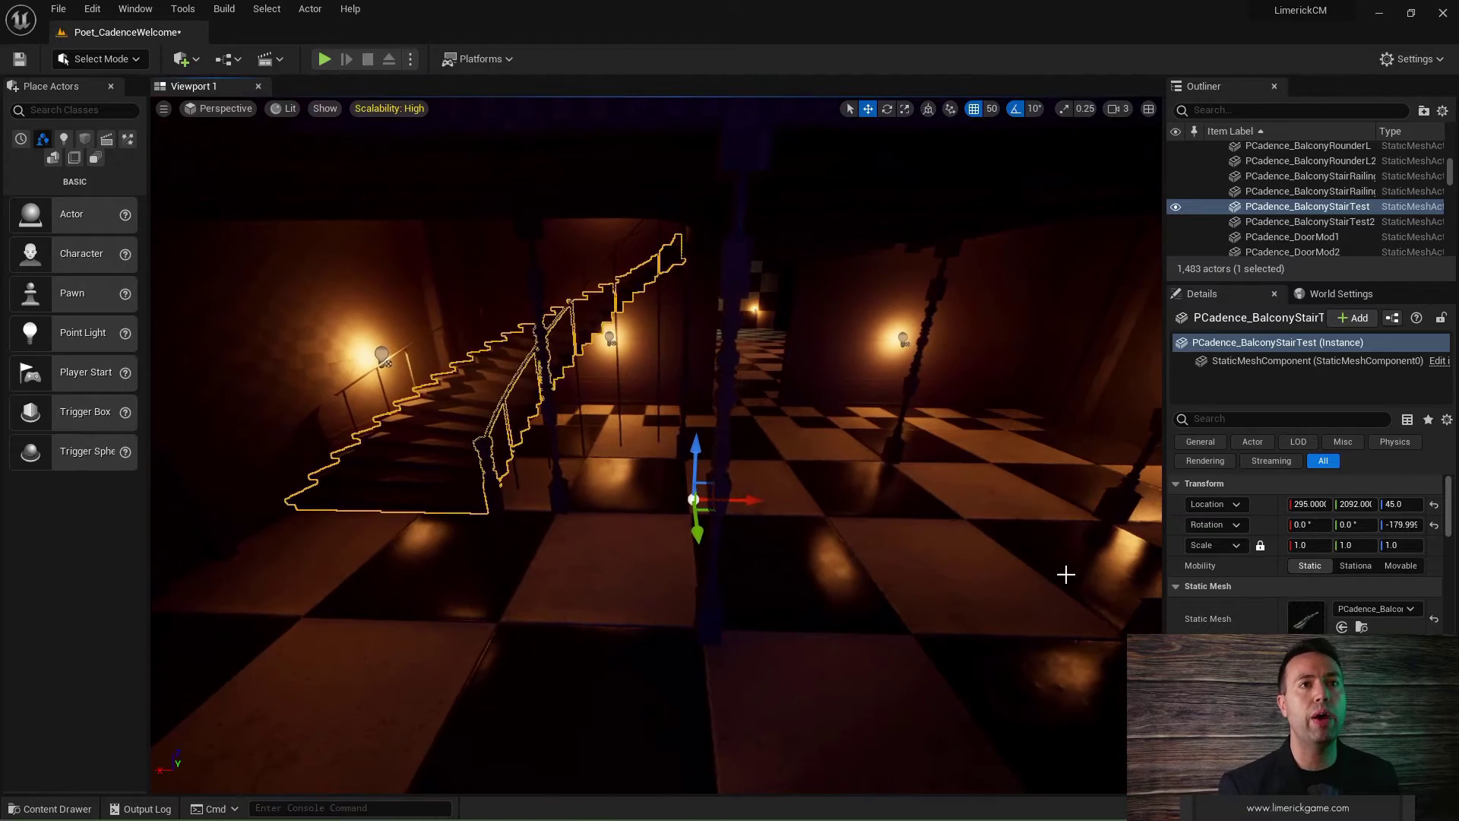
pyautogui.keyDown('alt'); pyautogui.moveTo(731, 502); pyautogui.dragTo(921, 503); pyautogui.keyUp('alt')
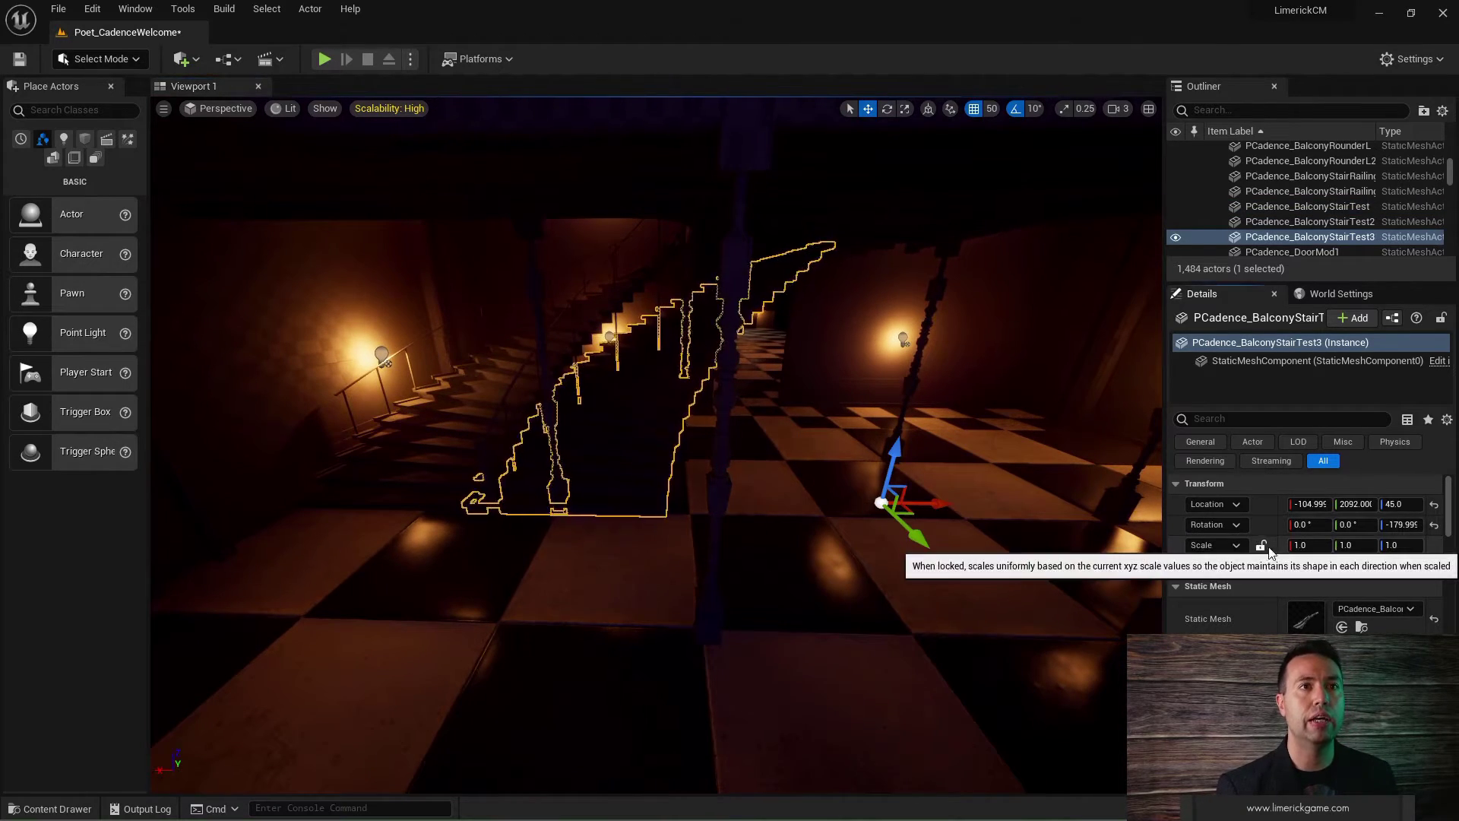
# Step: Mirror the copied staircase by unlocking uniform scaling and setting its X scale to -1, then lock the scale ratio again
pyautogui.click(1260, 545)
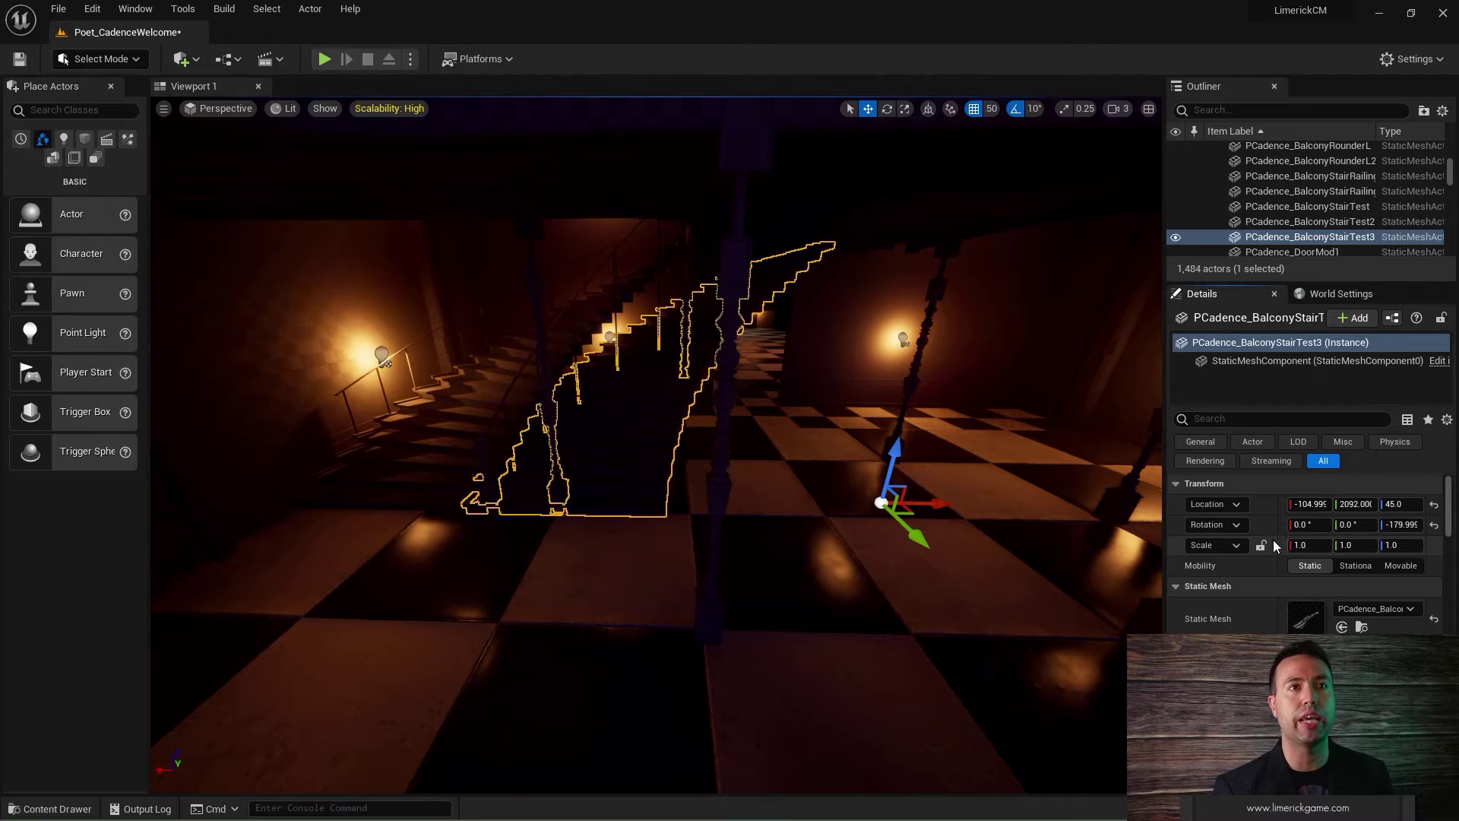
pyautogui.click(1316, 545)
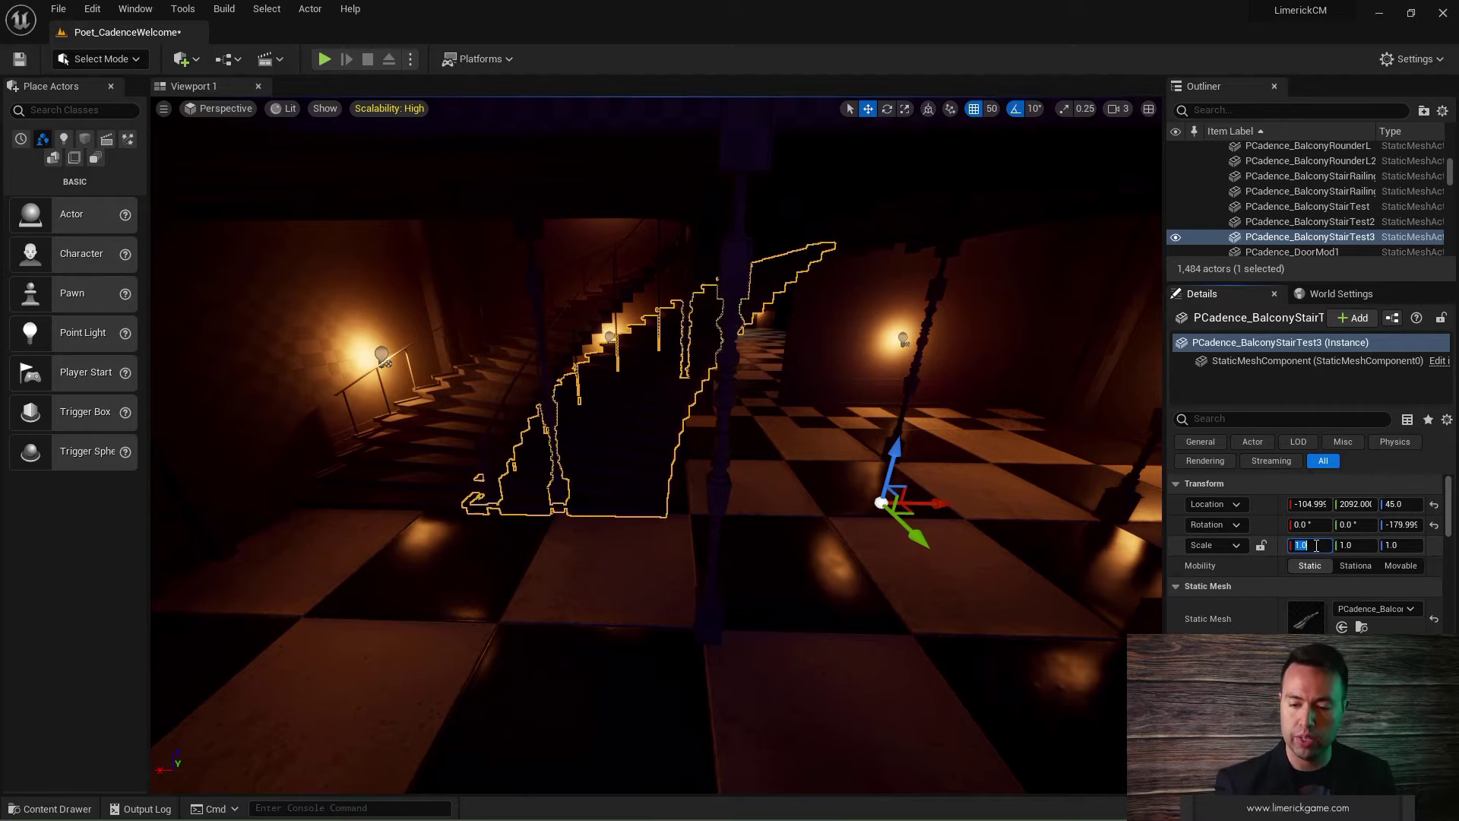
pyautogui.write('-1')
pyautogui.press('Return')
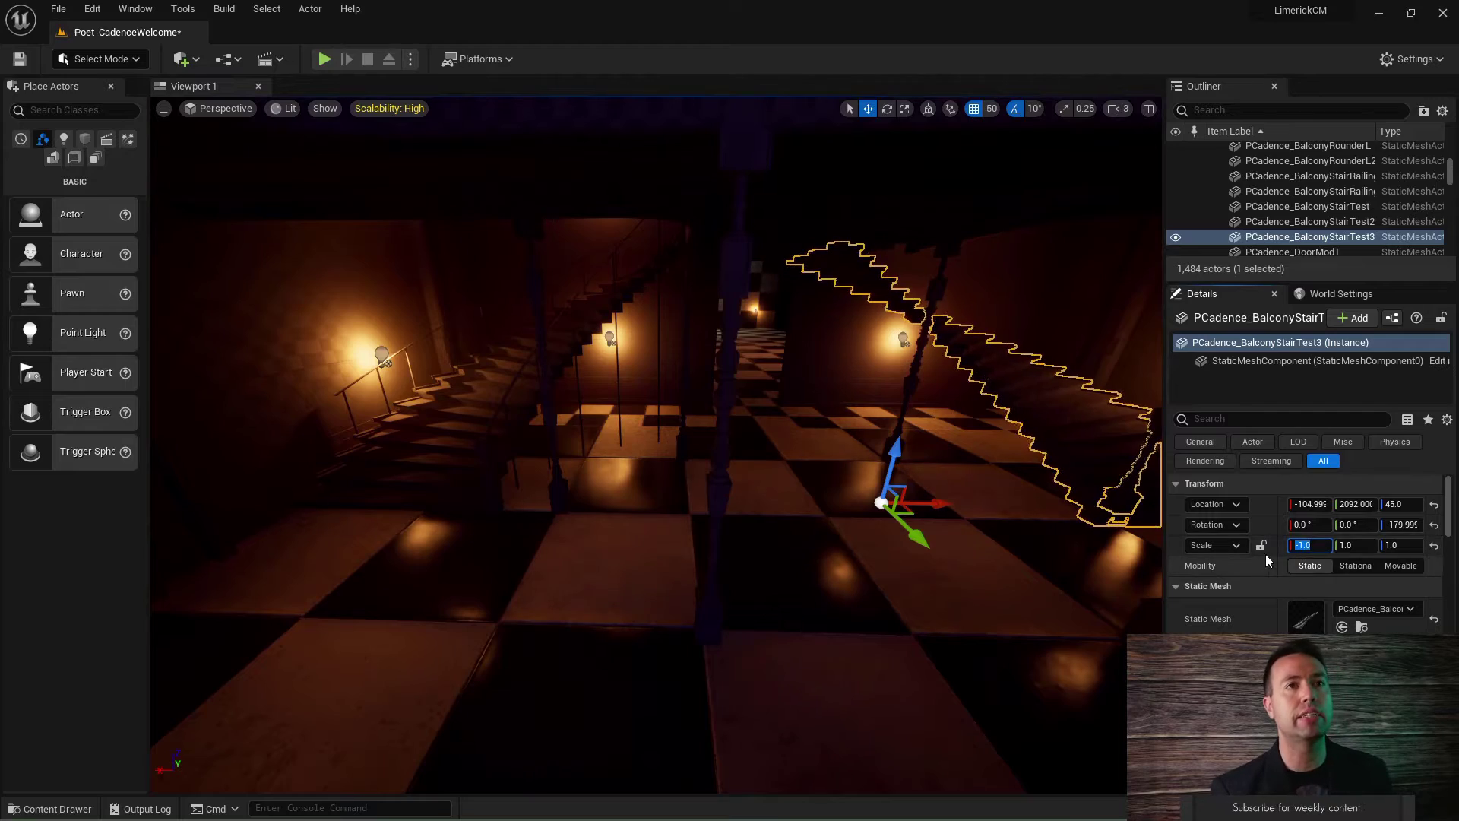
pyautogui.click(1260, 545)
# Step: Move the mirrored staircase along X to about -305, opposite the original one
pyautogui.moveTo(772, 458); pyautogui.dragTo(859, 459, button='right')
pyautogui.moveTo(592, 495); pyautogui.dragTo(592, 495, button='right')
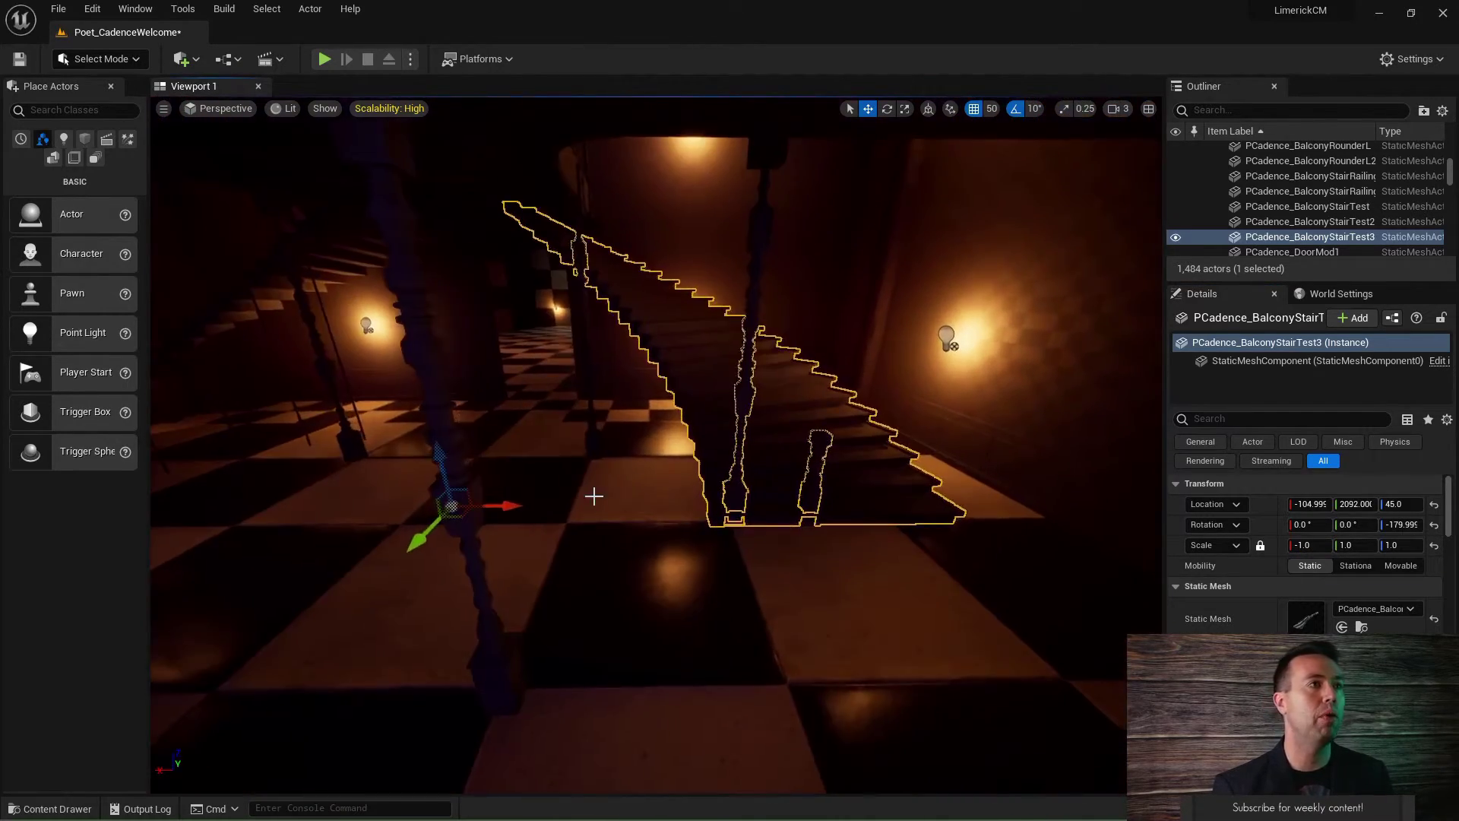
pyautogui.moveTo(528, 504); pyautogui.dragTo(627, 496)
pyautogui.moveTo(704, 514); pyautogui.dragTo(704, 514, button='right')
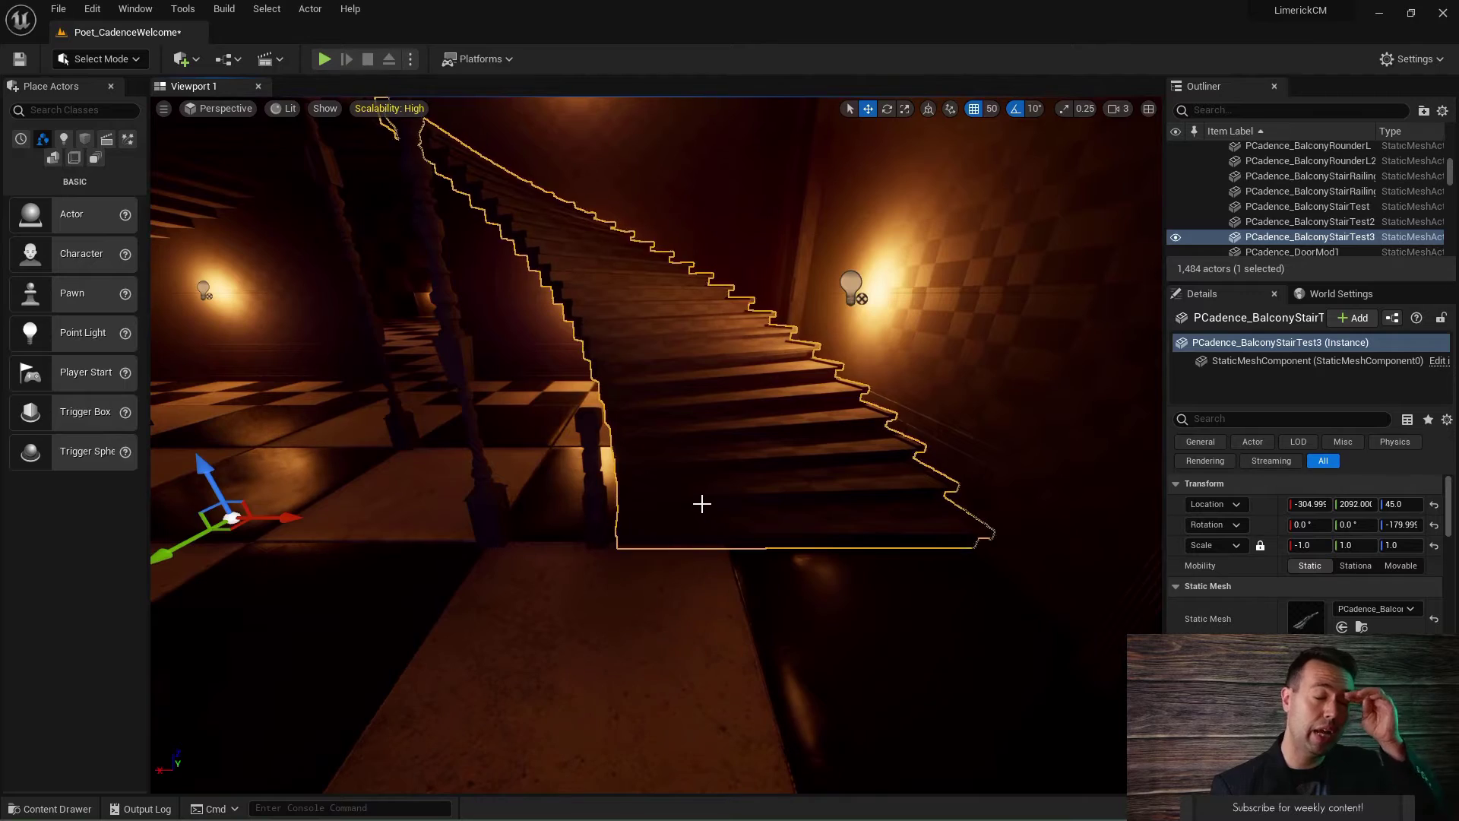
# Step: Play the level and walk through the hall to inspect the two opposing staircases
pyautogui.click(325, 58)
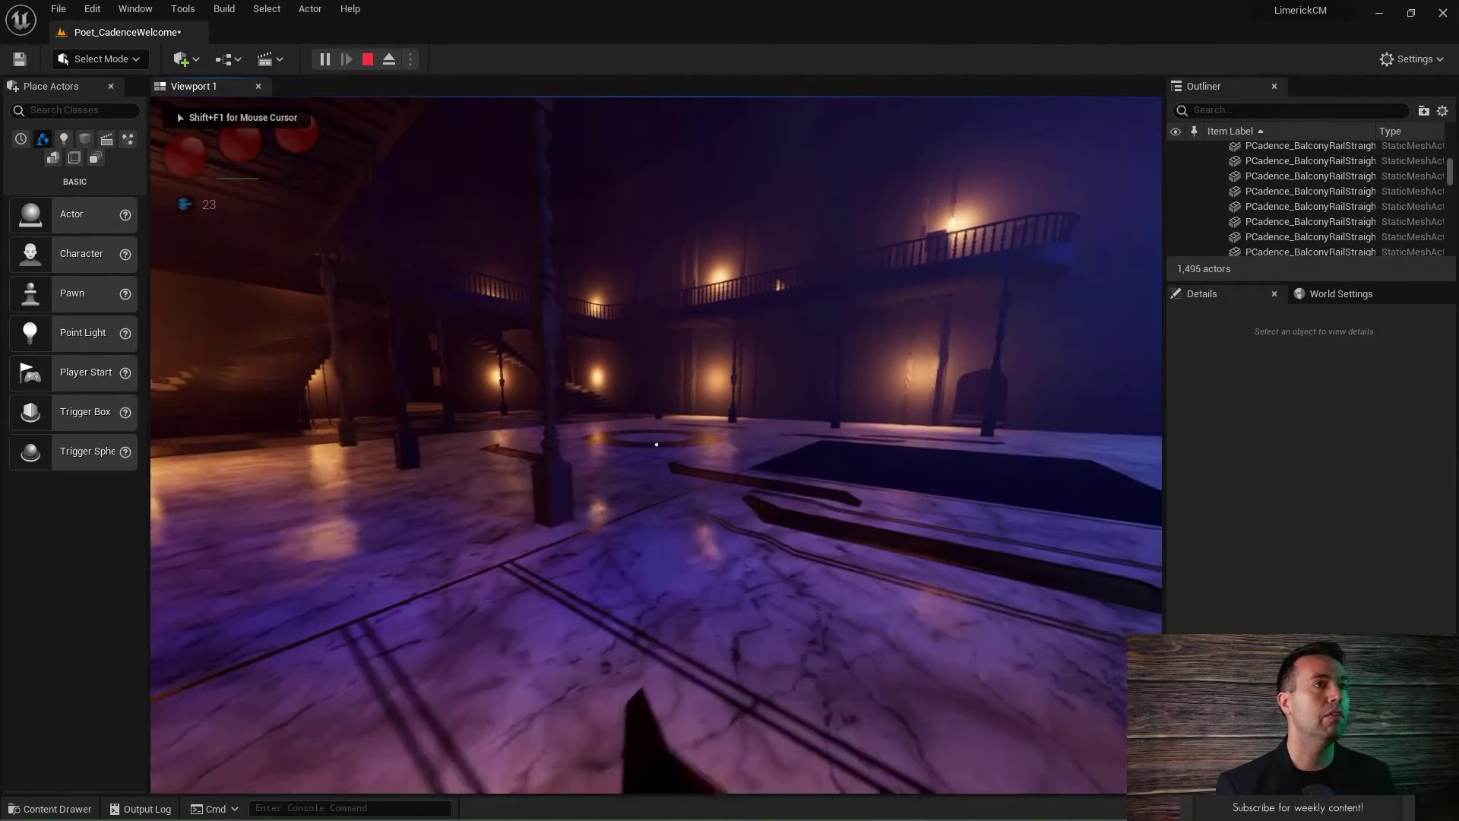
pyautogui.press('w')
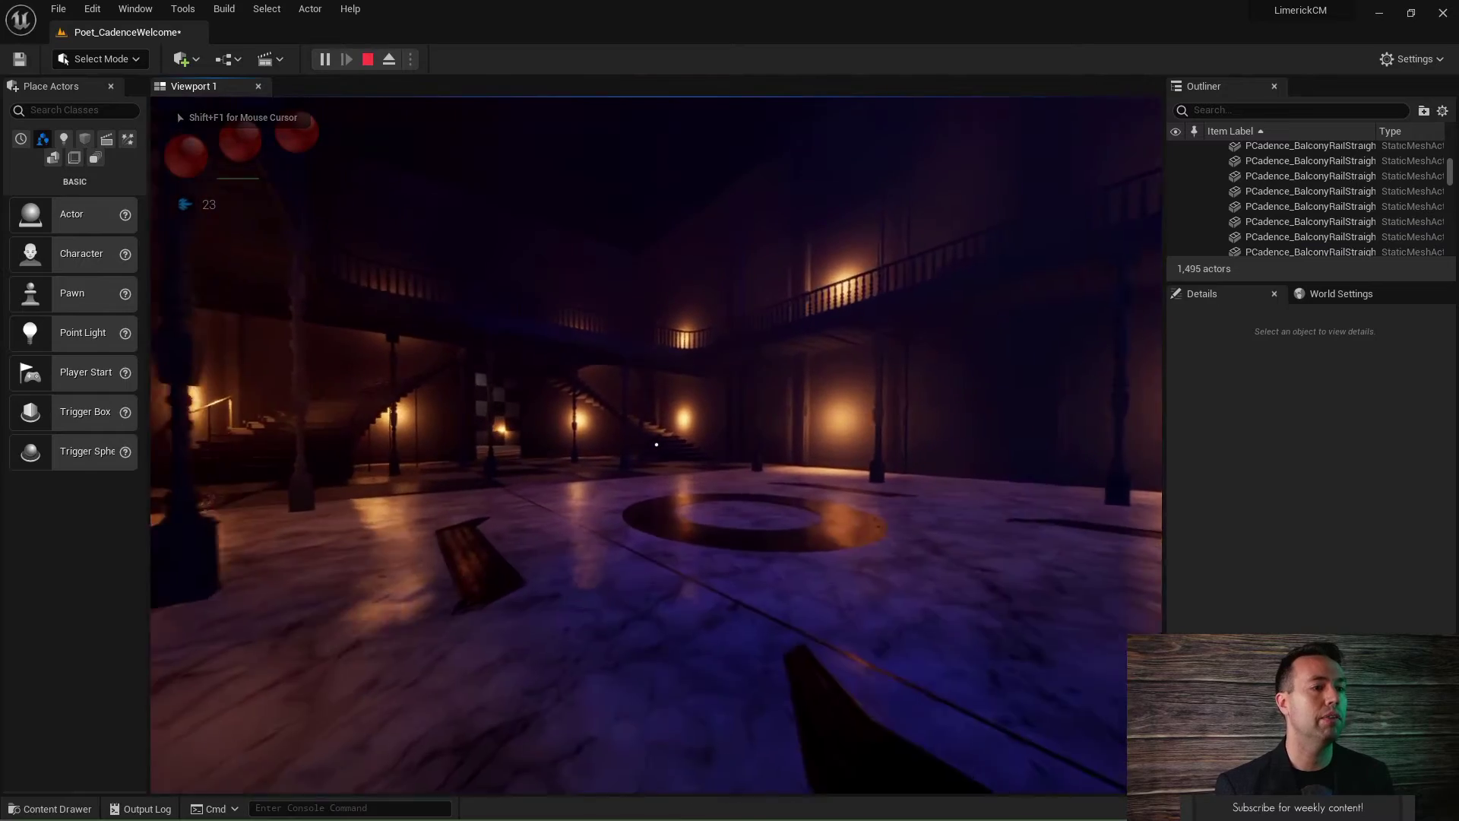
pyautogui.press('w')
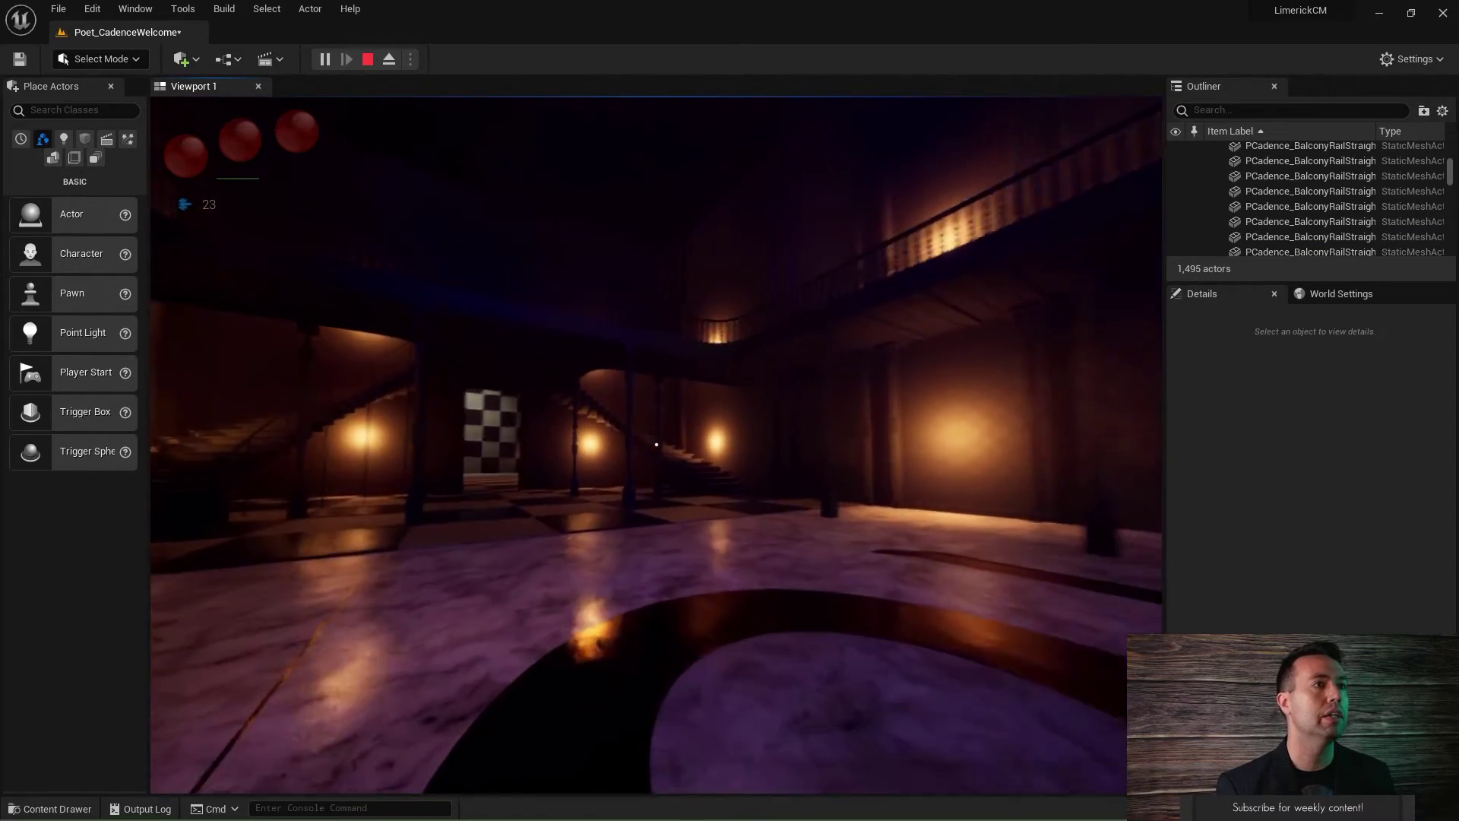
pyautogui.press('w')
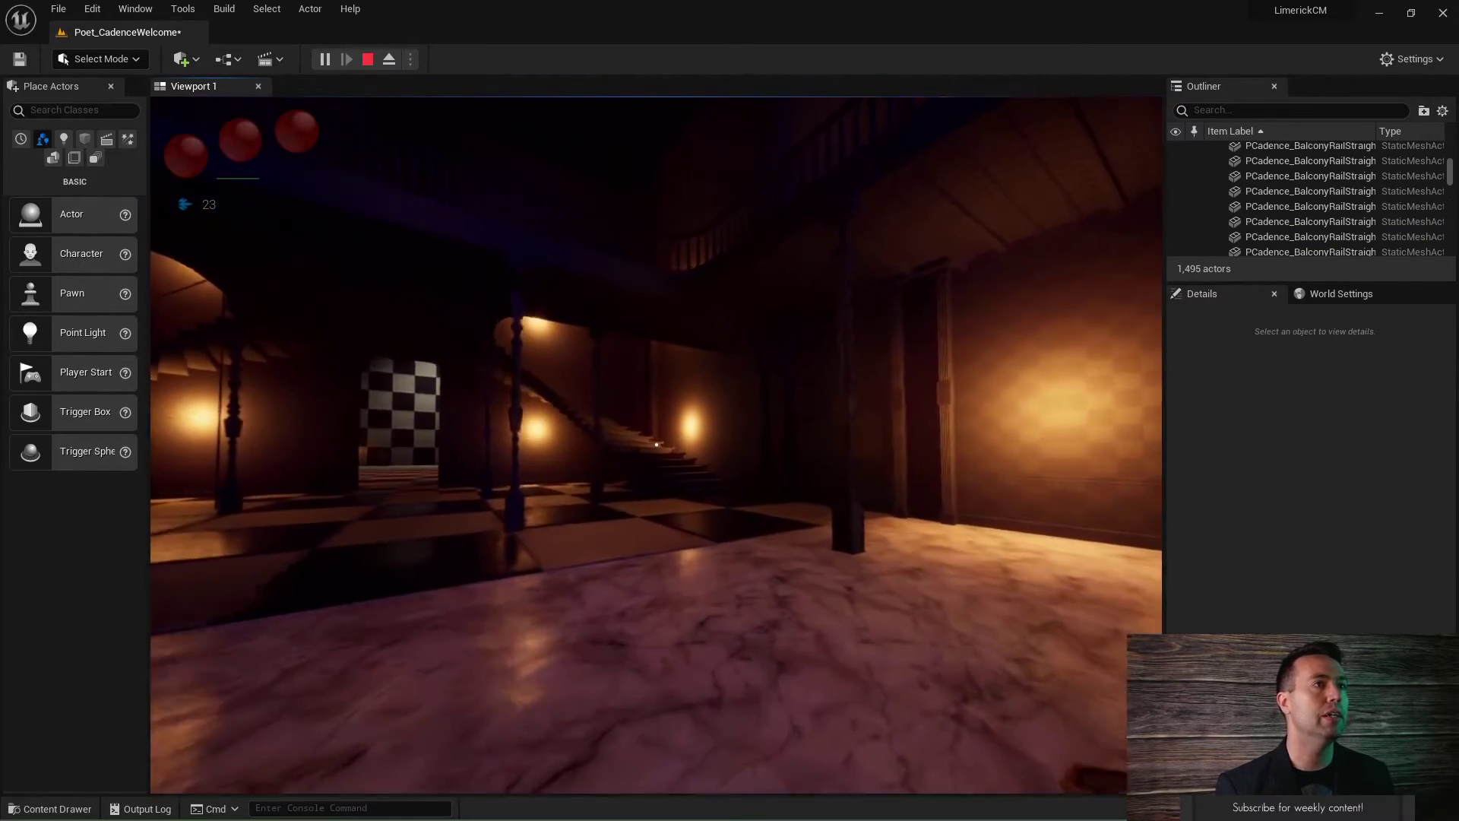
pyautogui.press('w')
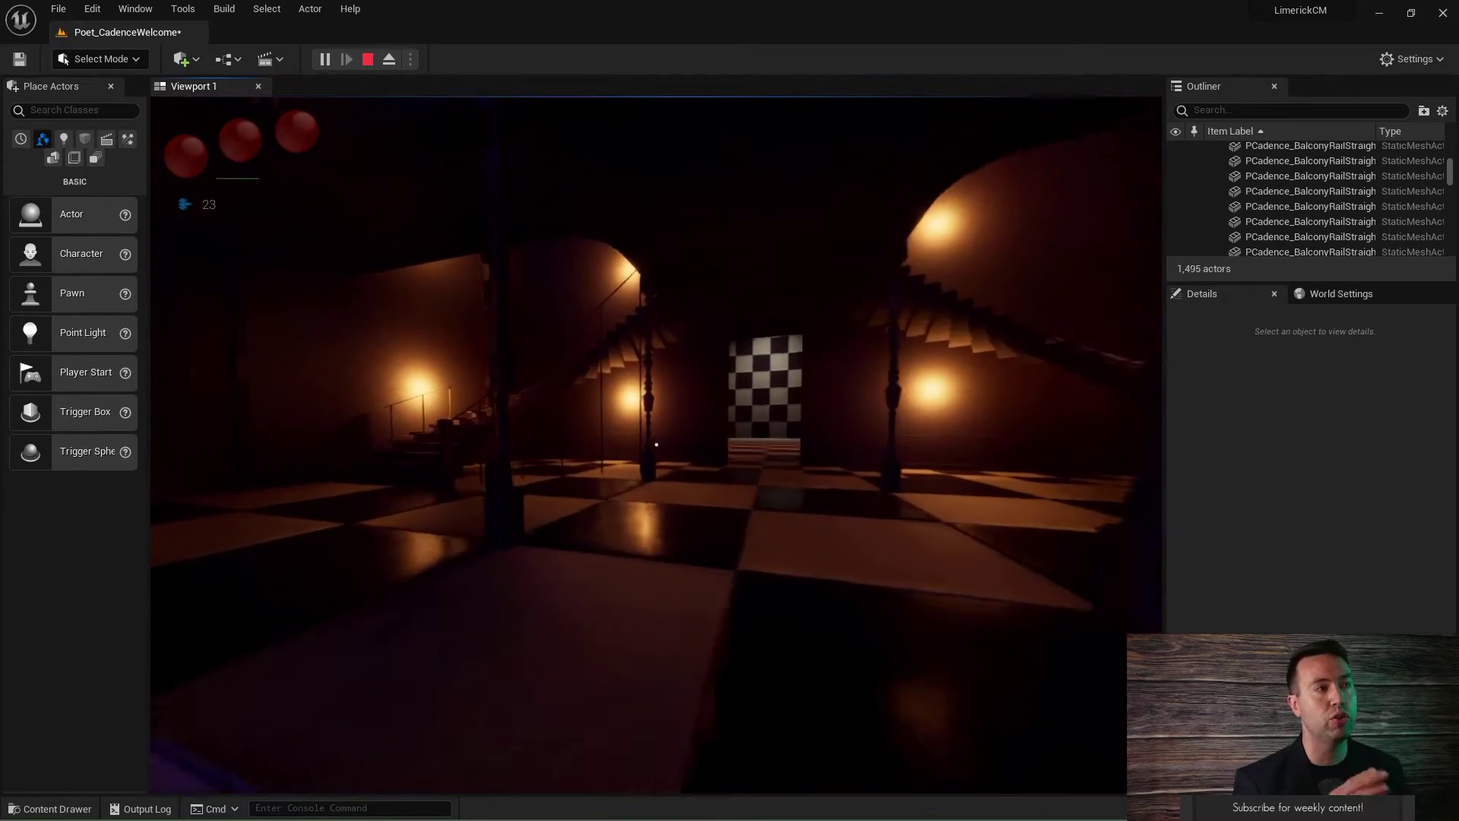
pyautogui.press('w')
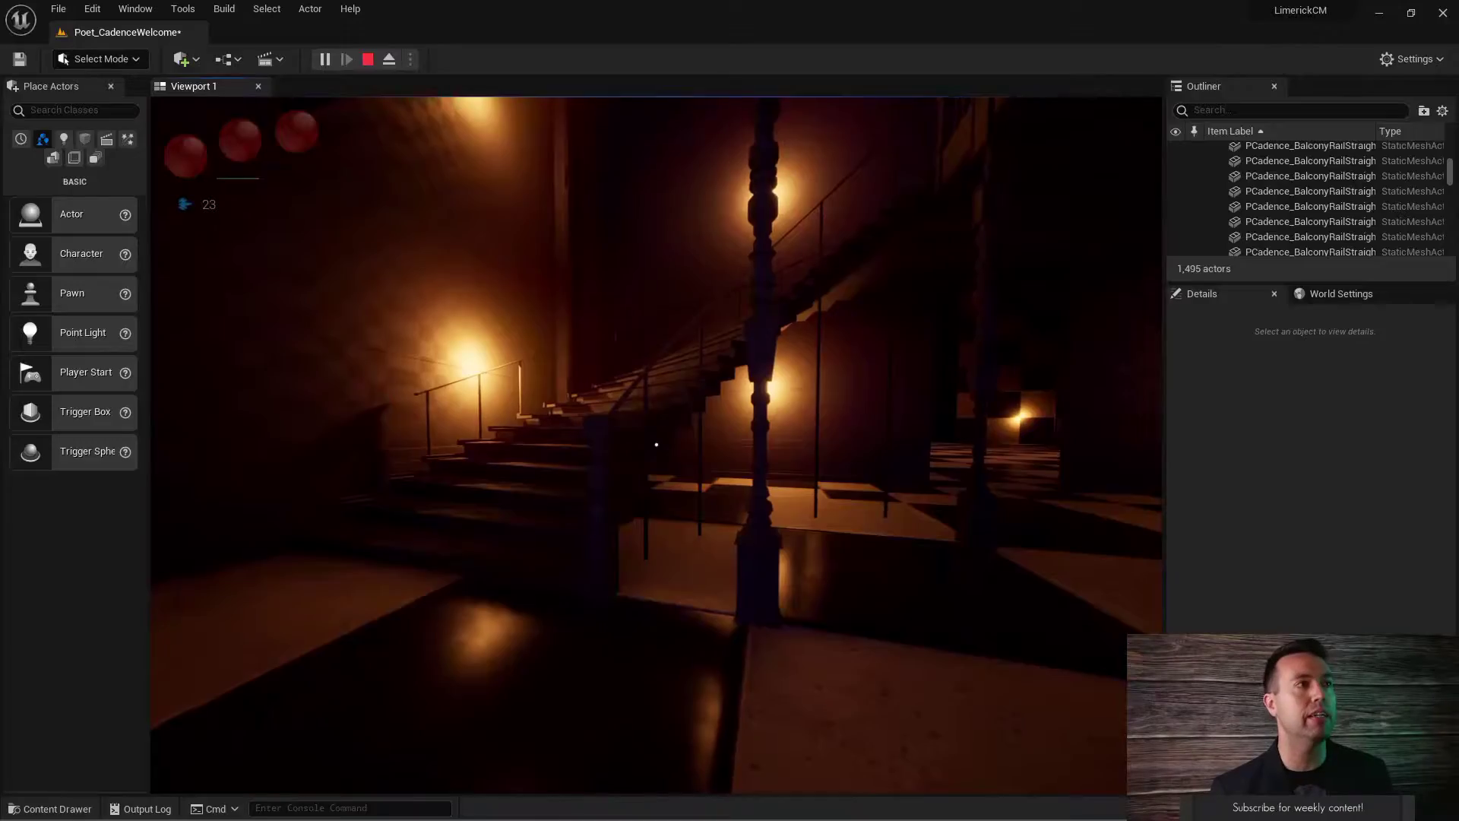
# Step: Climb the original curved staircase to the balcony in play mode and walk back down to the hall floor to check it
pyautogui.press('w')
pyautogui.press('w')
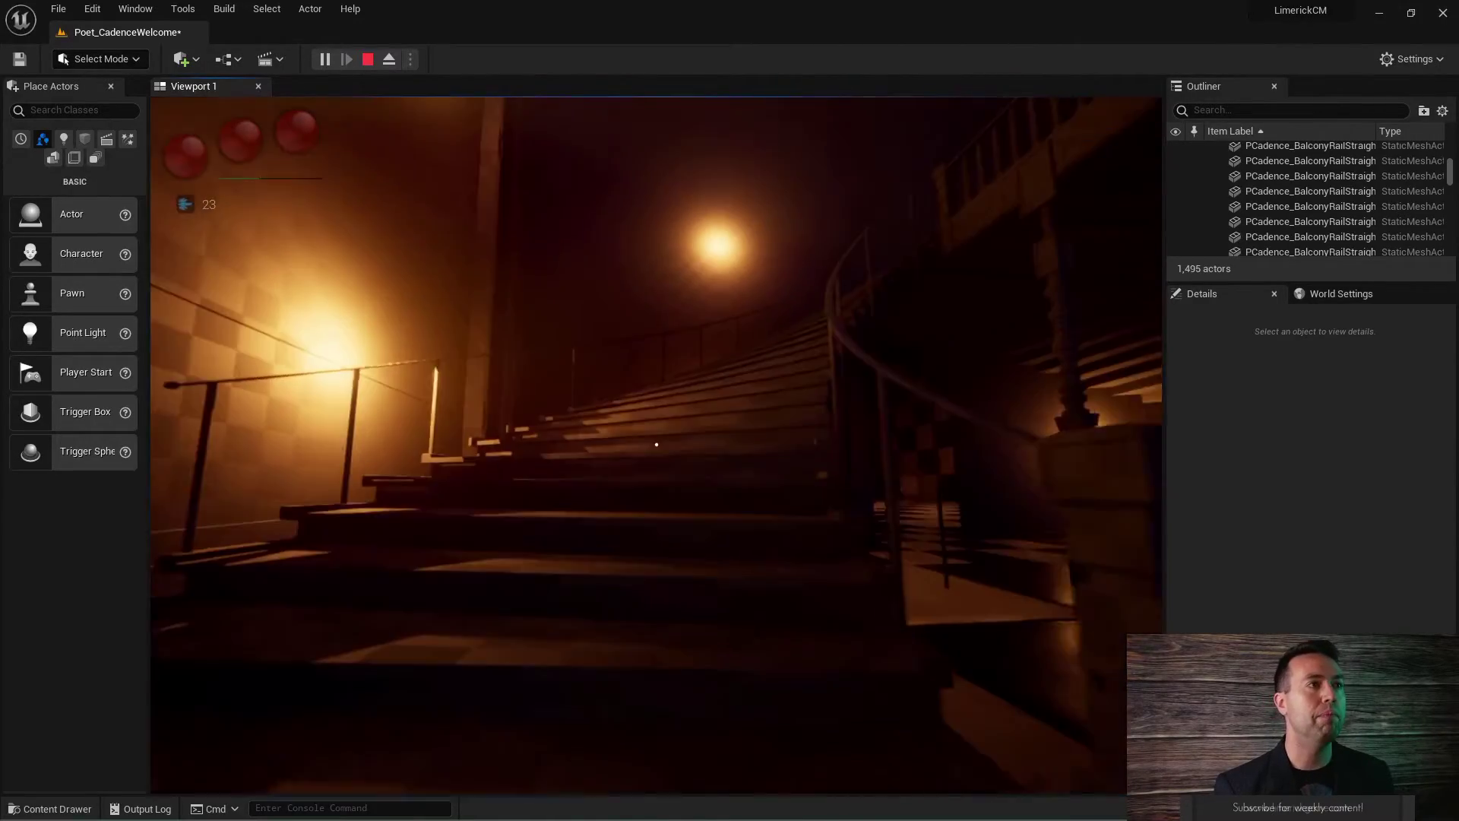
pyautogui.press('w')
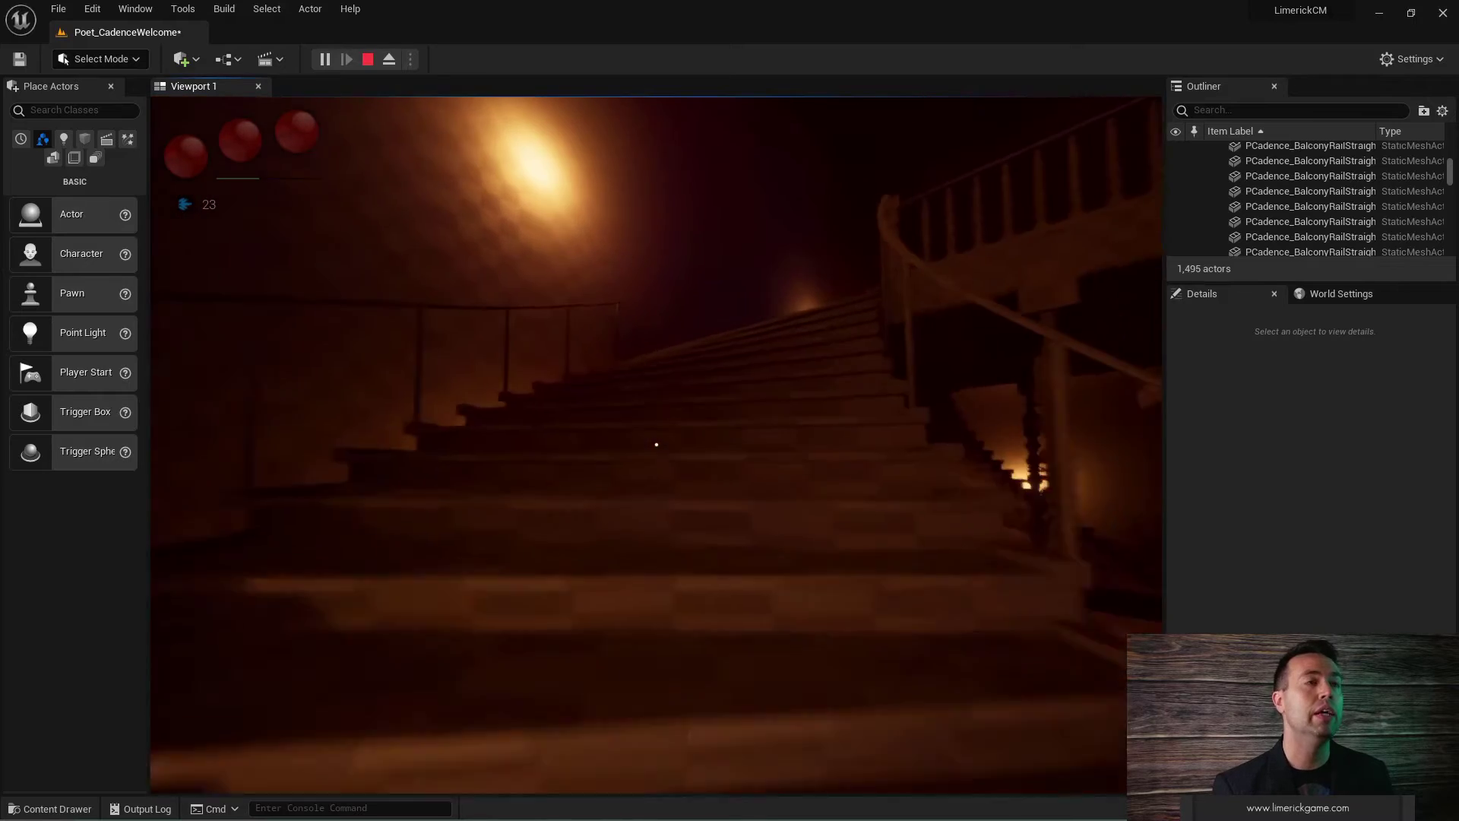
pyautogui.press('w')
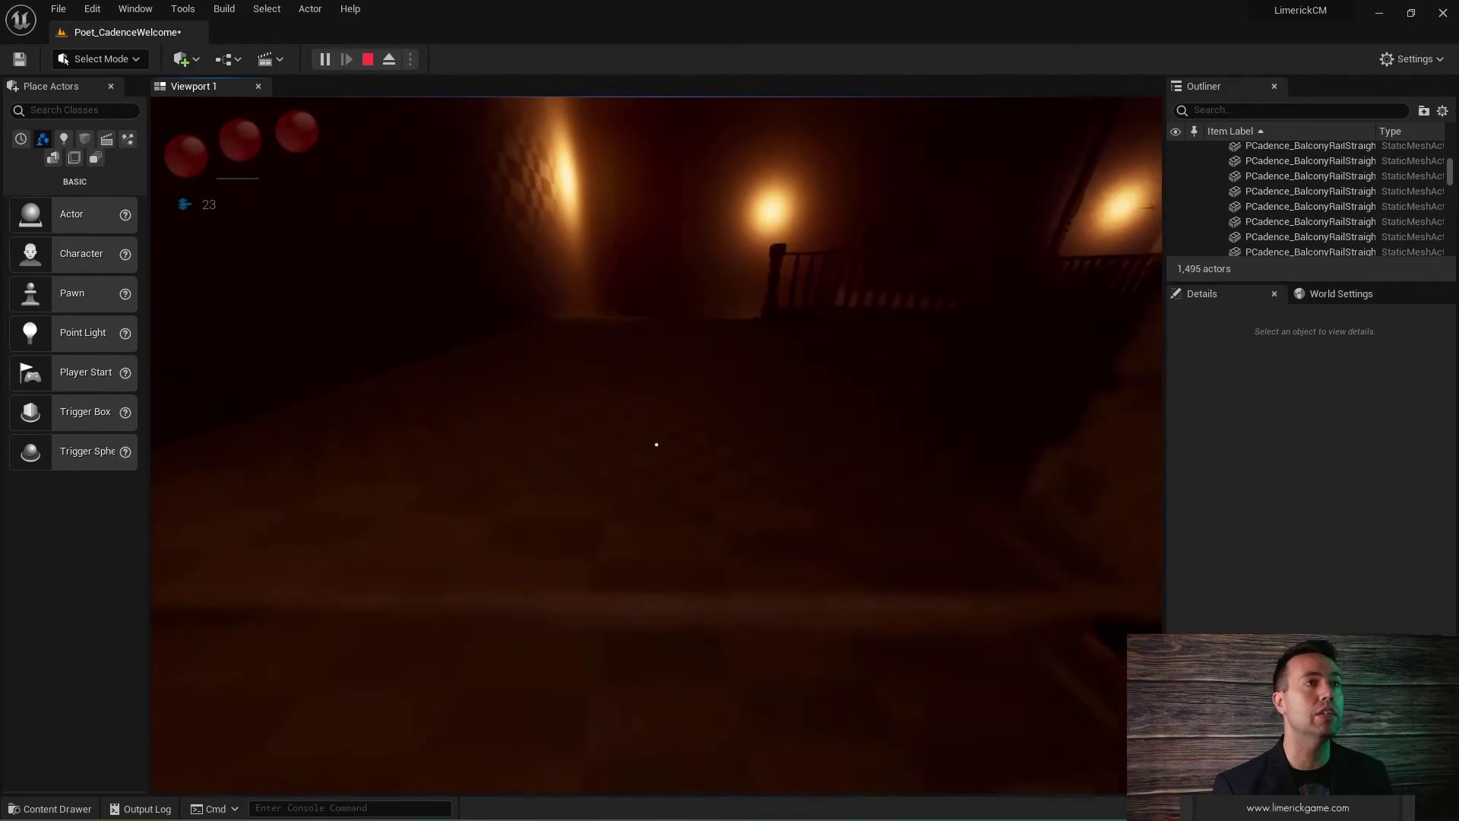
pyautogui.press('w')
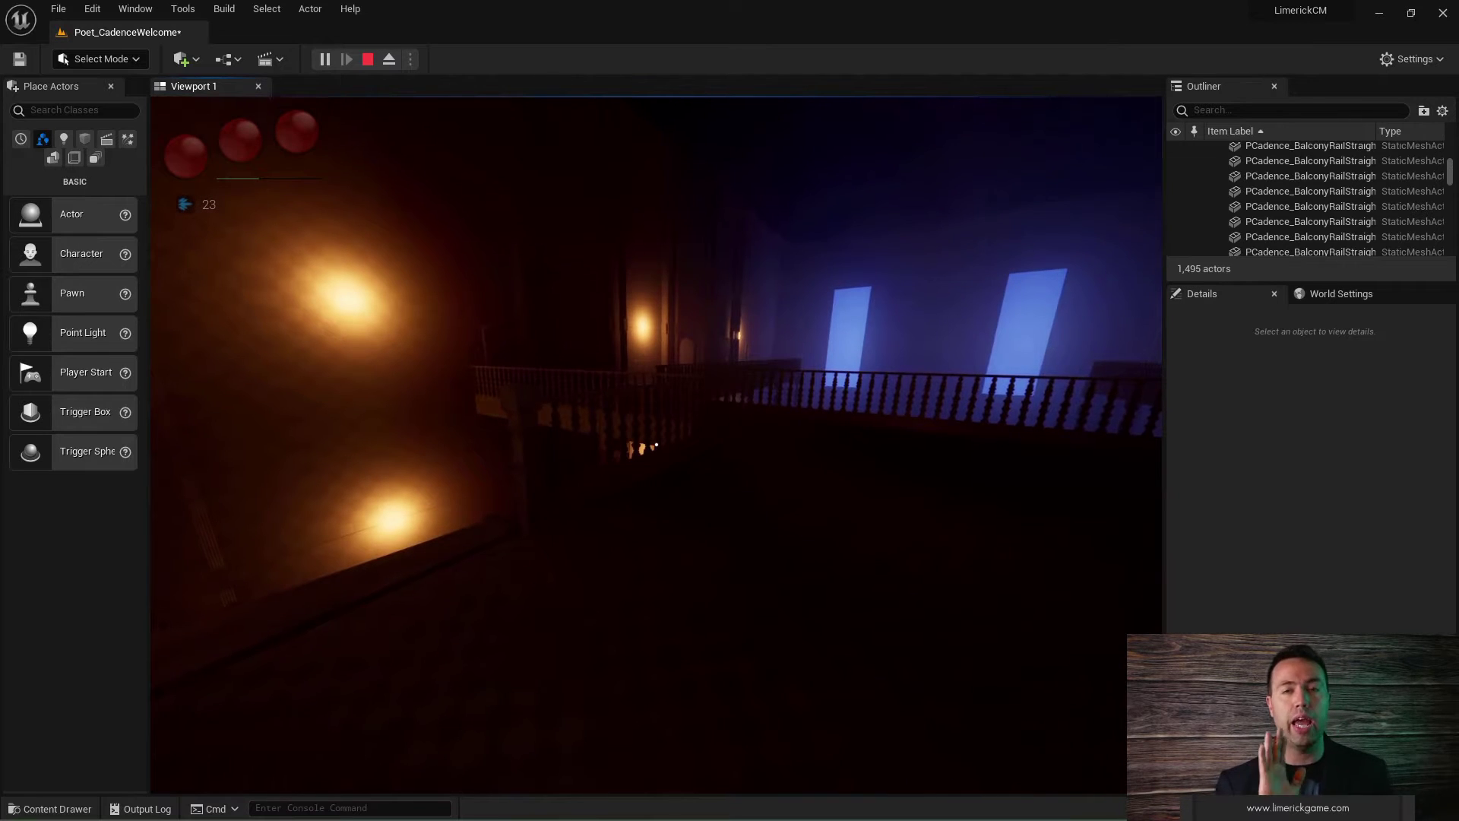
pyautogui.press('w')
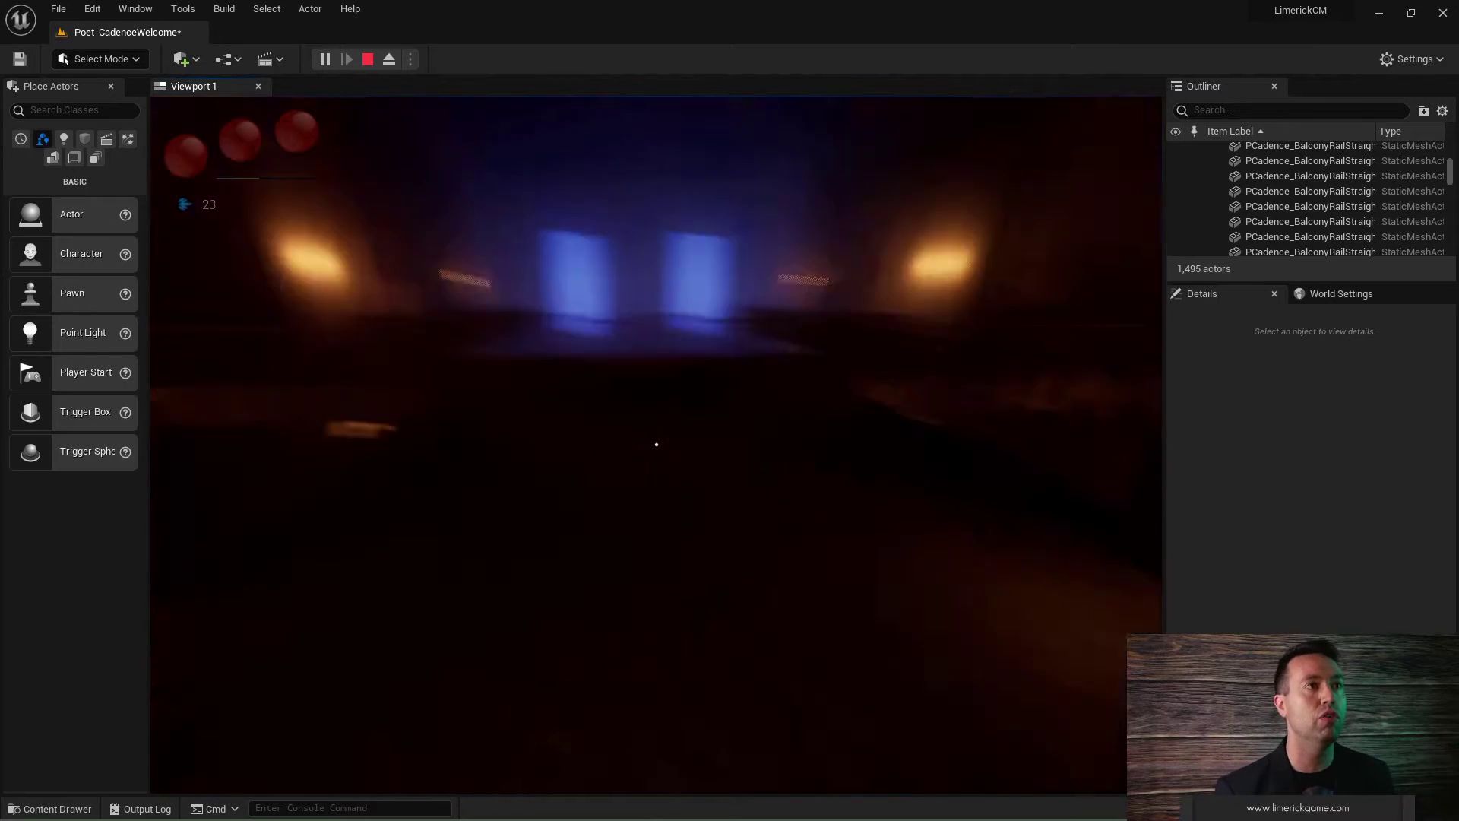
pyautogui.press('w')
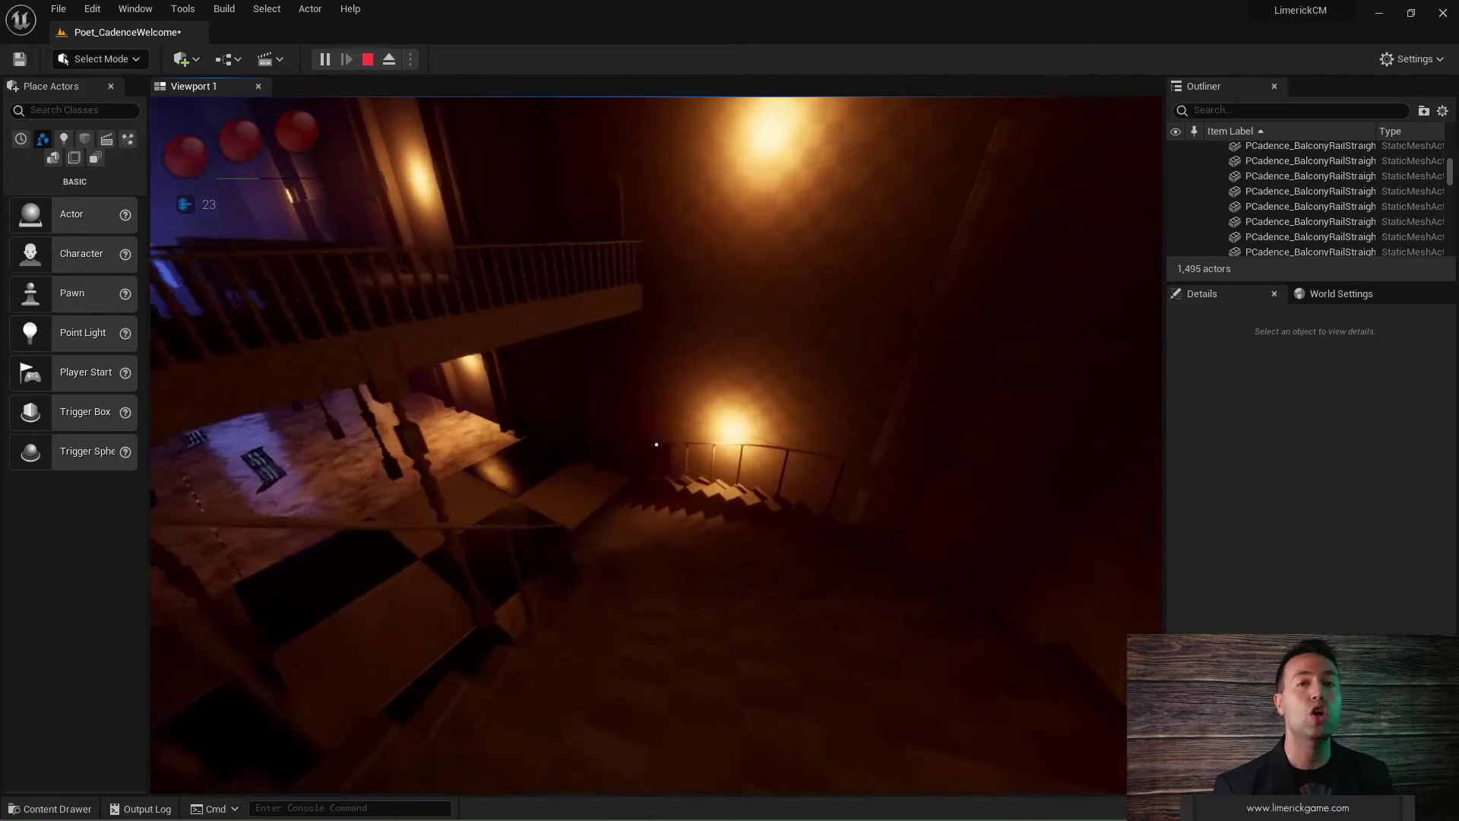
pyautogui.press('w')
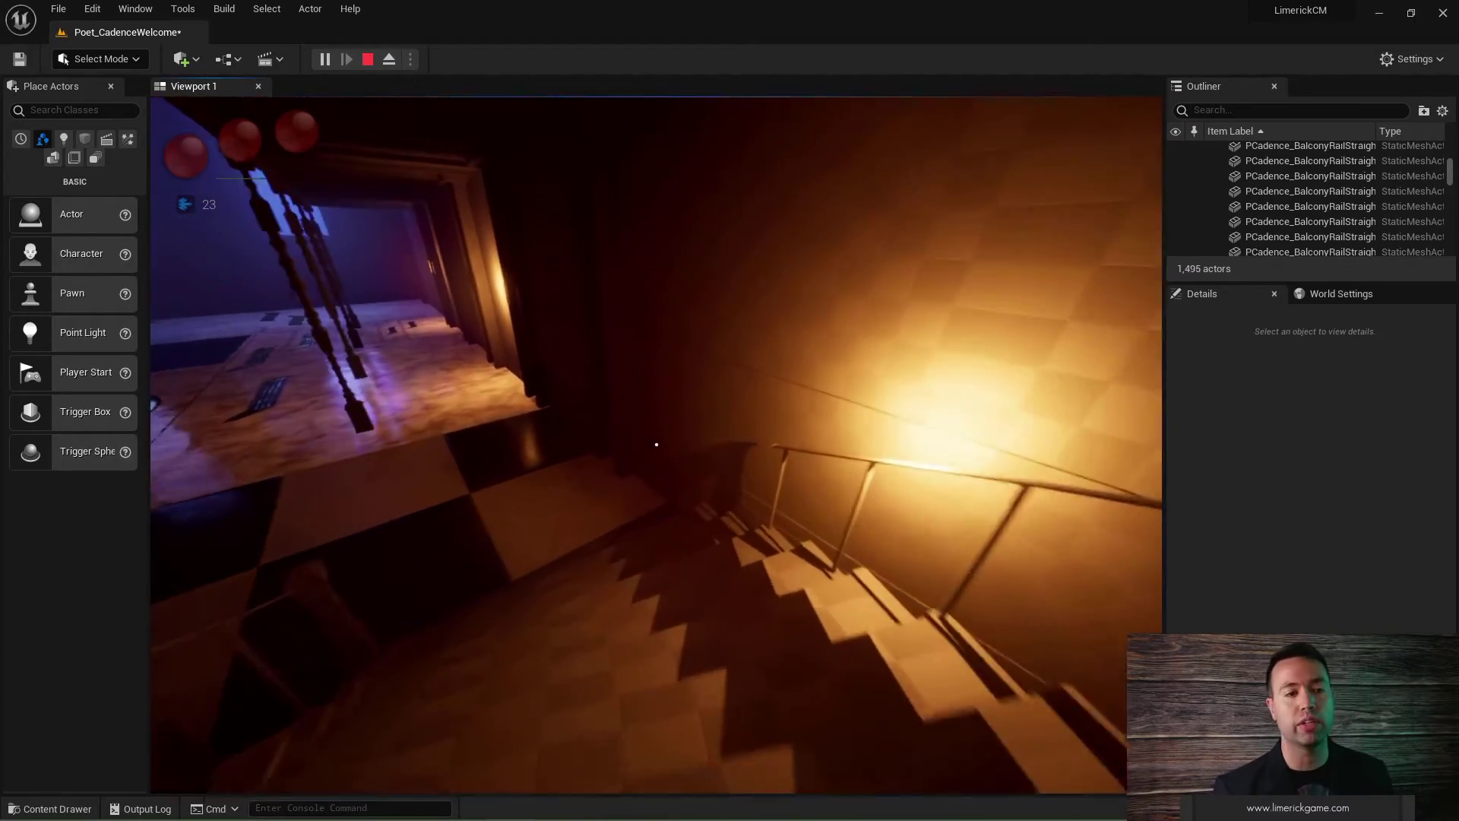
pyautogui.press('w')
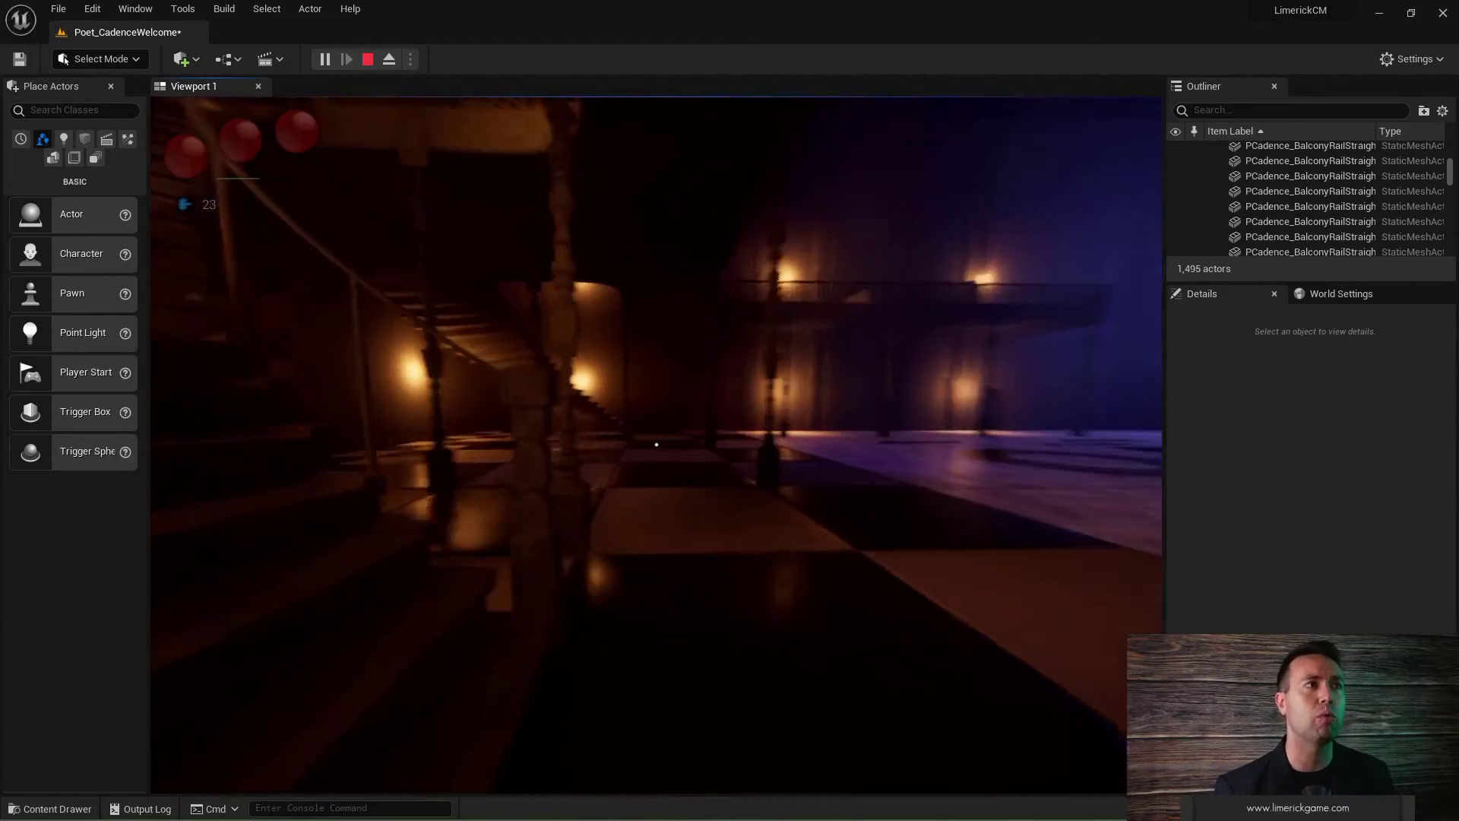
# Step: Cross the hall to the mirrored staircase and try walking up its steps to test it in play mode
pyautogui.press('w')
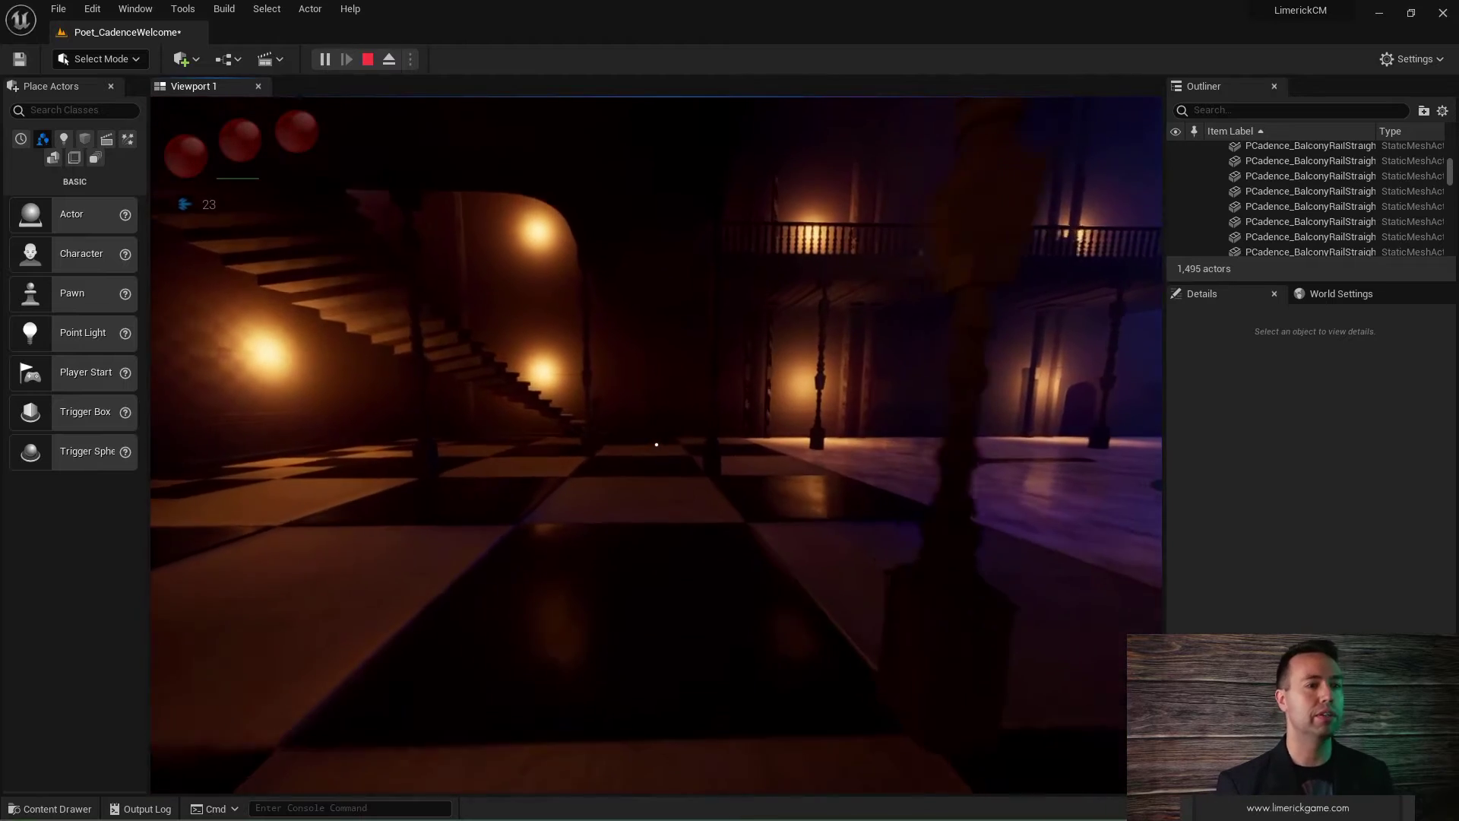
pyautogui.press('w')
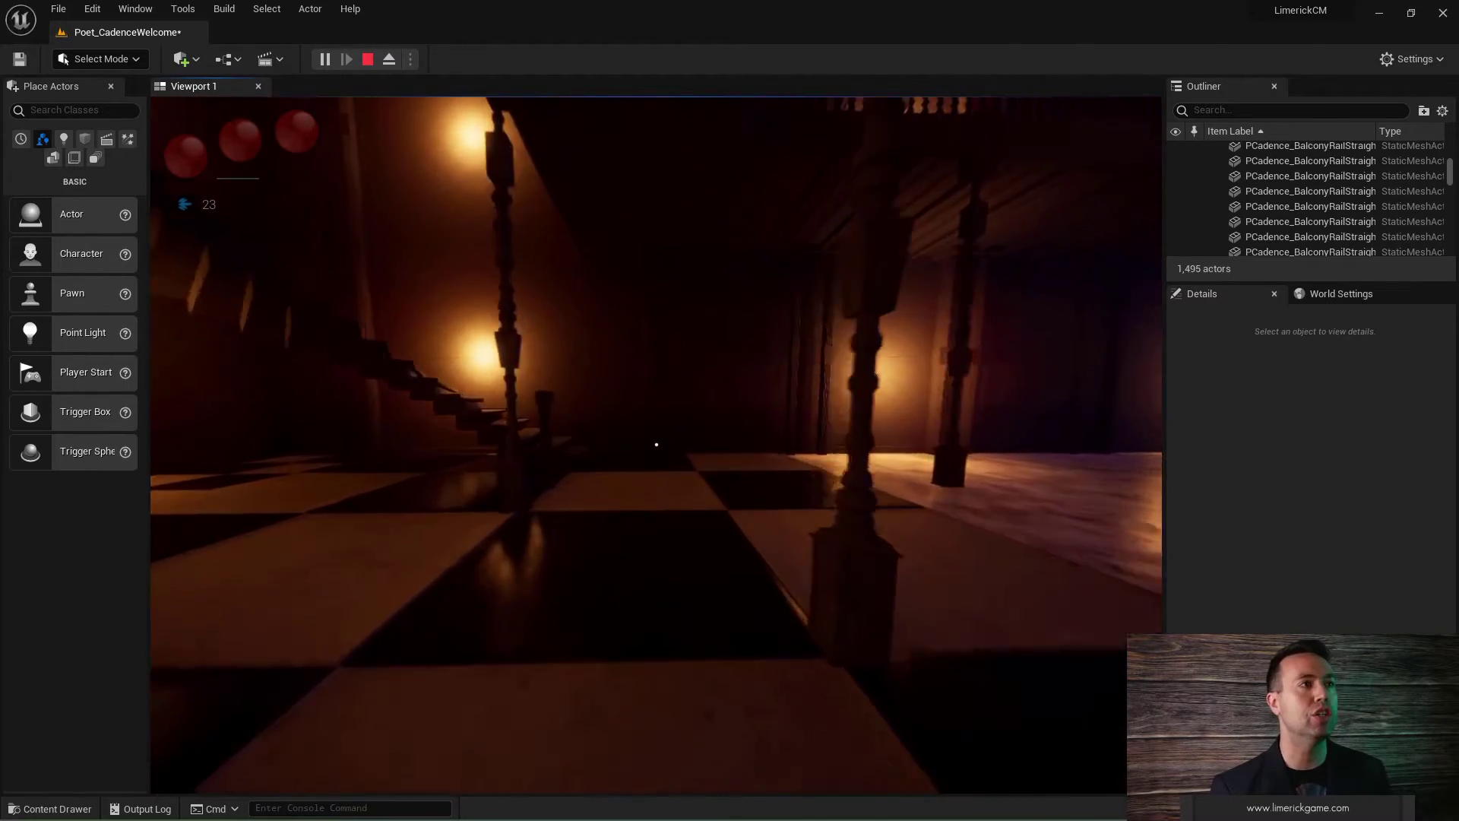
pyautogui.press('w')
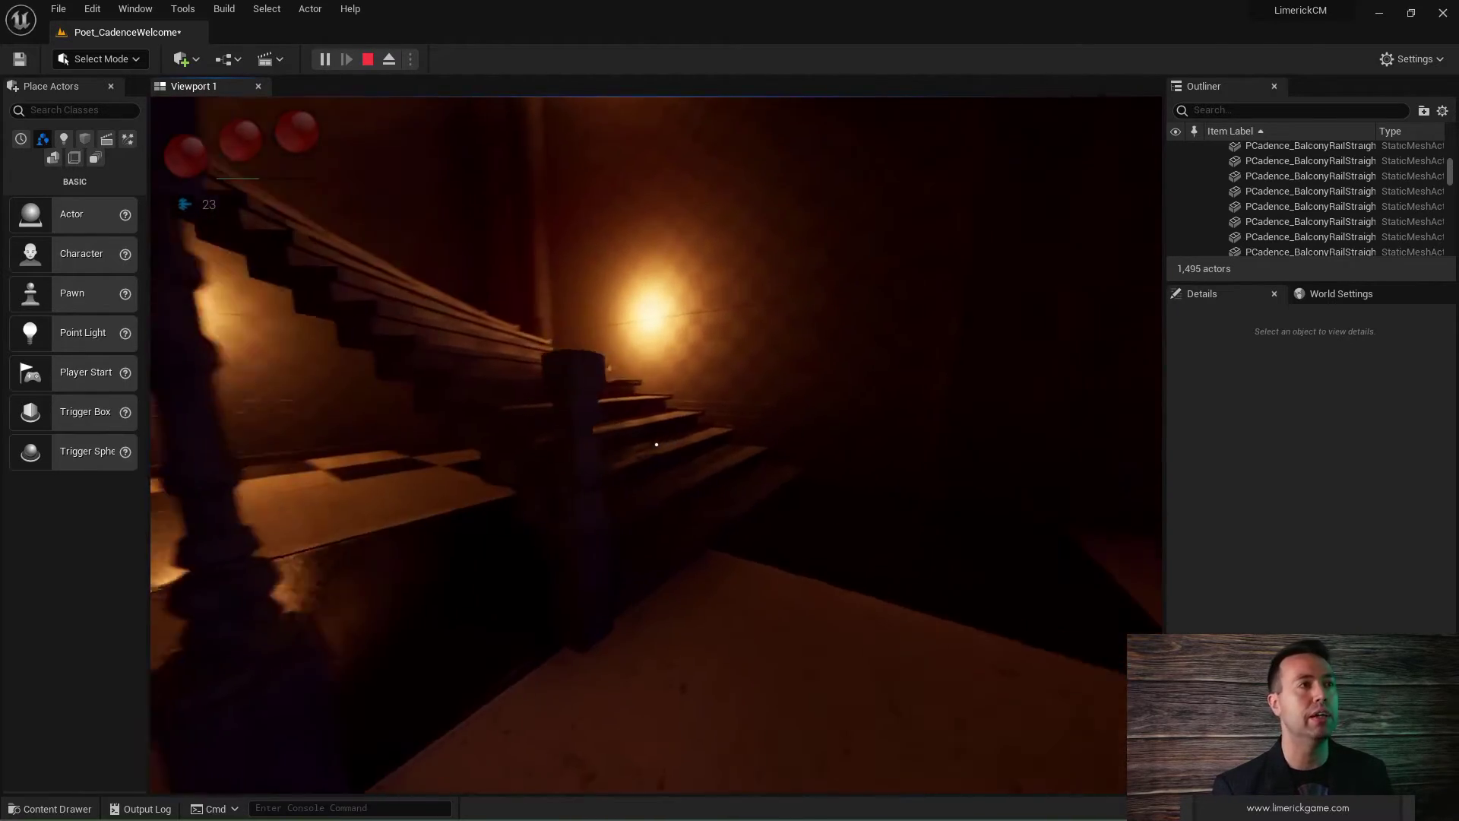
pyautogui.press('w')
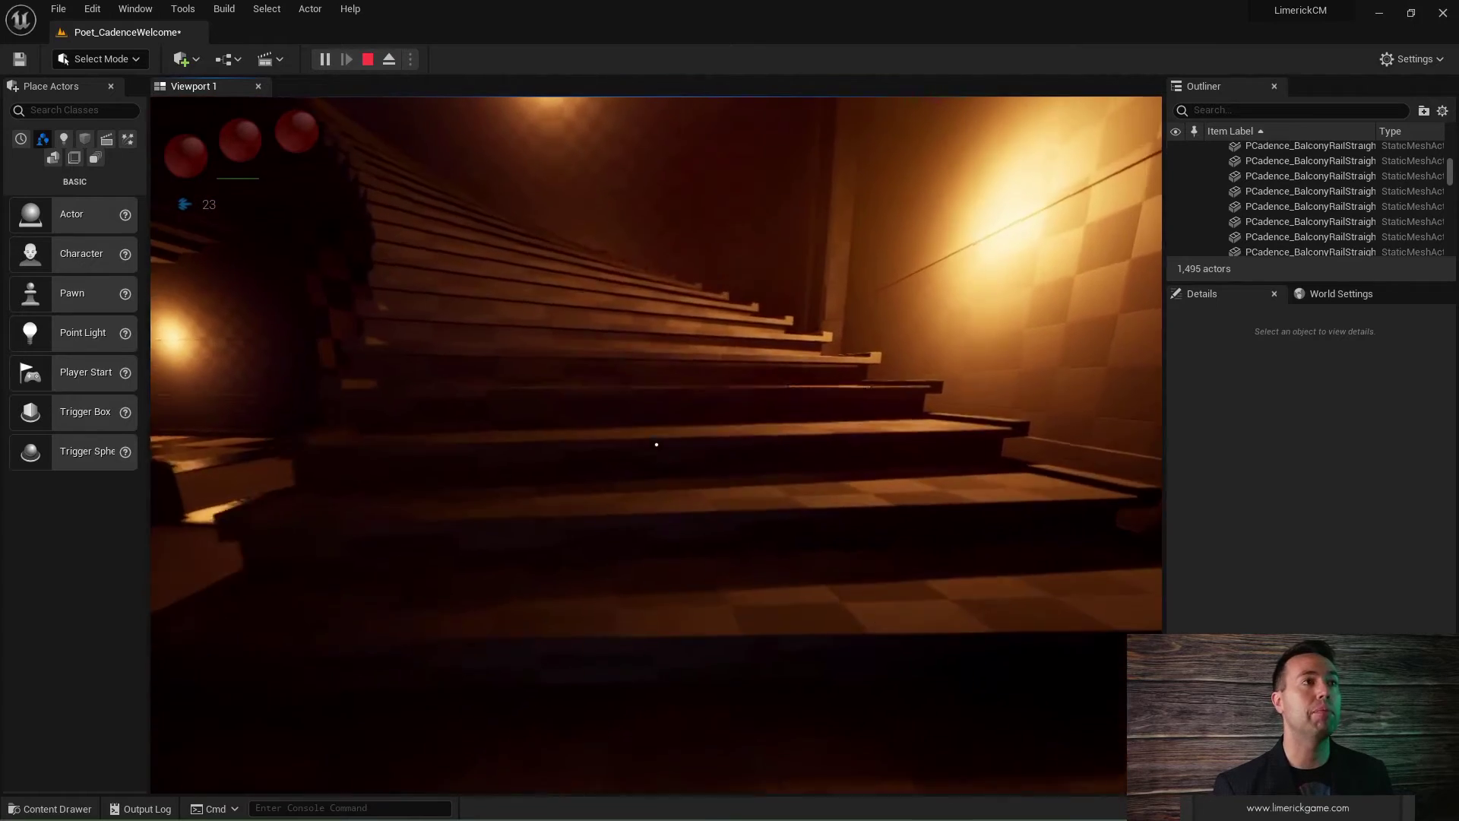
pyautogui.press('w')
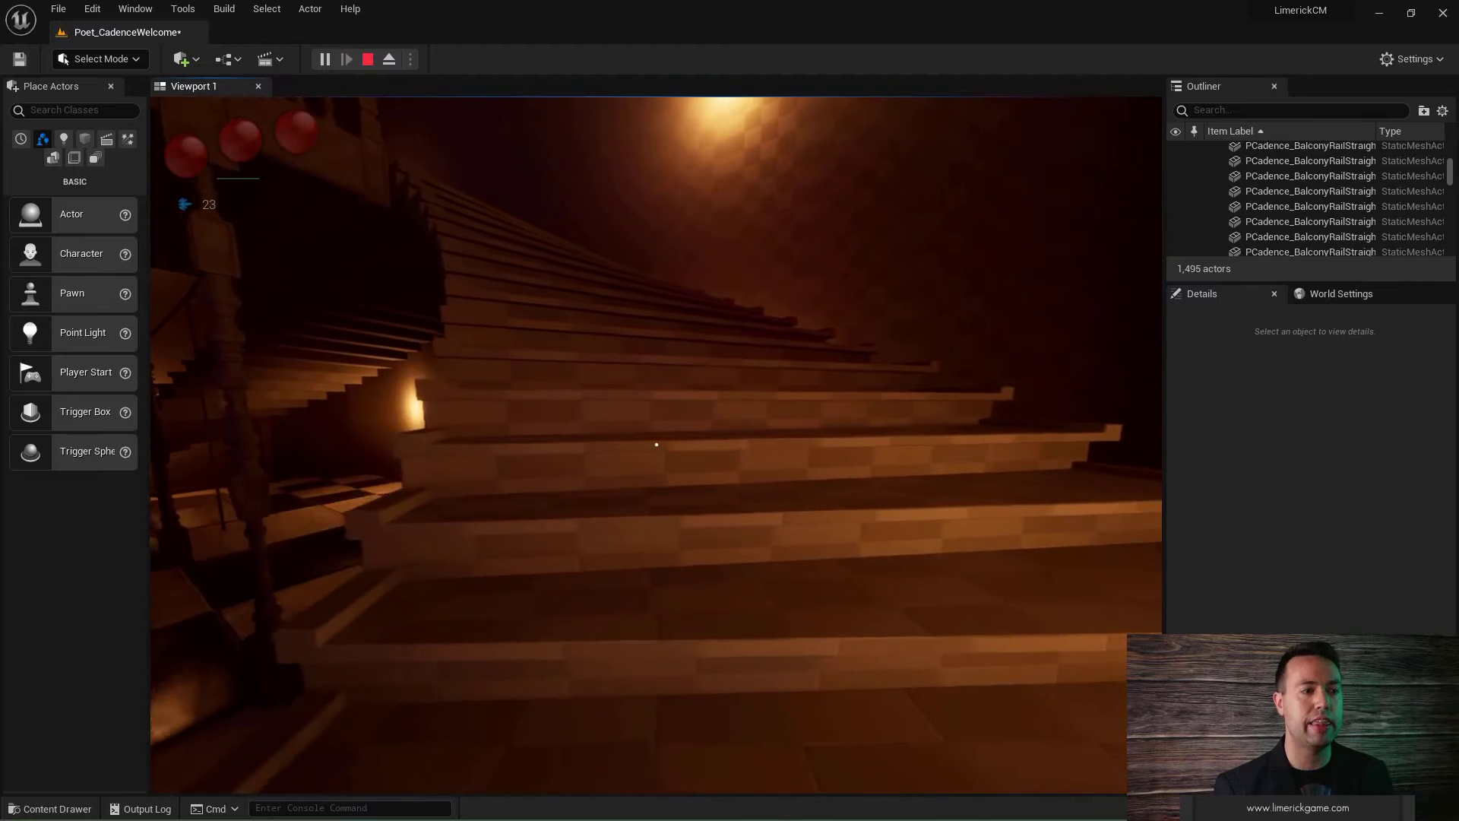
pyautogui.press('w')
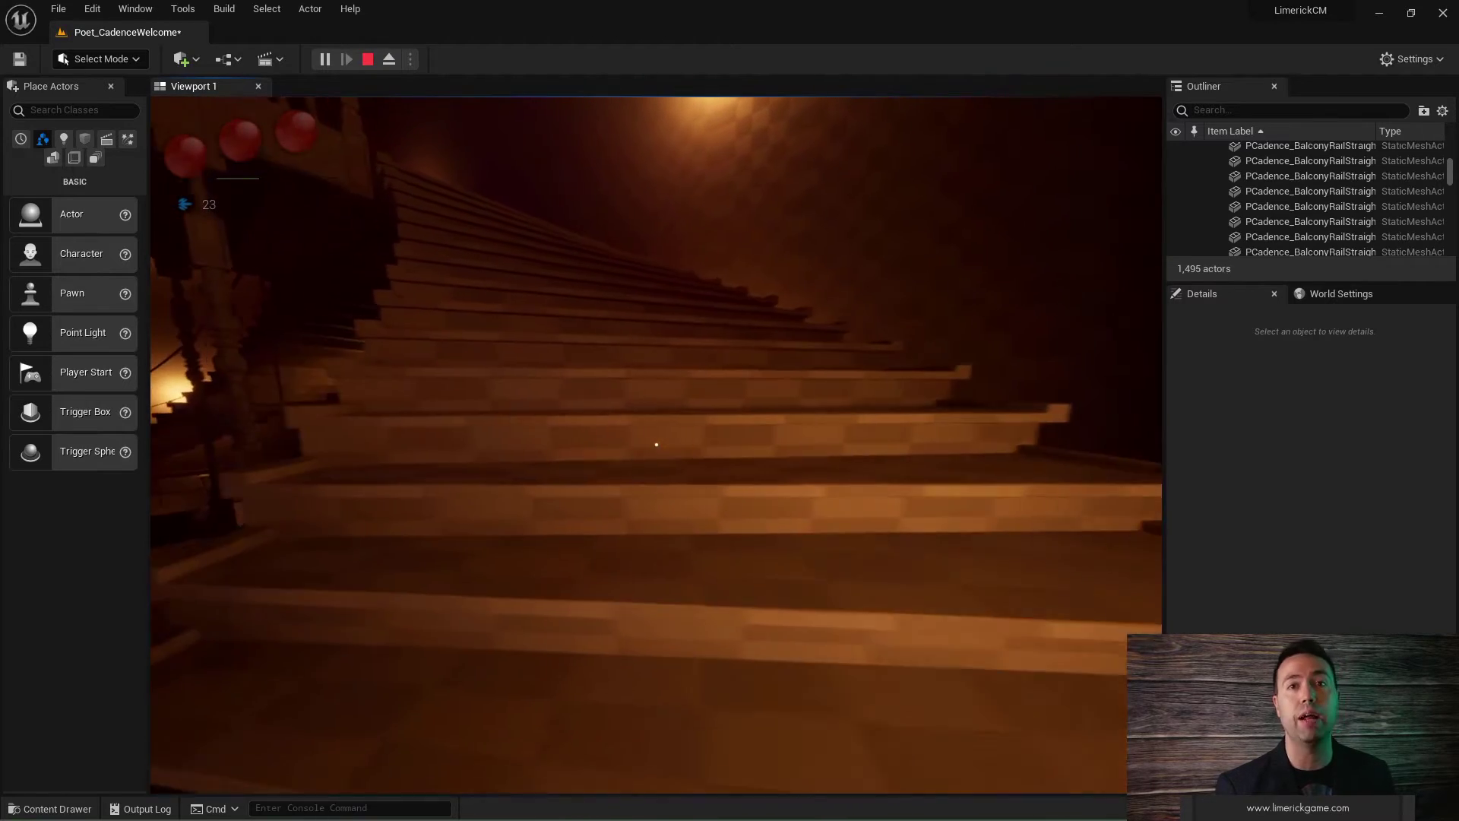
pyautogui.press('w')
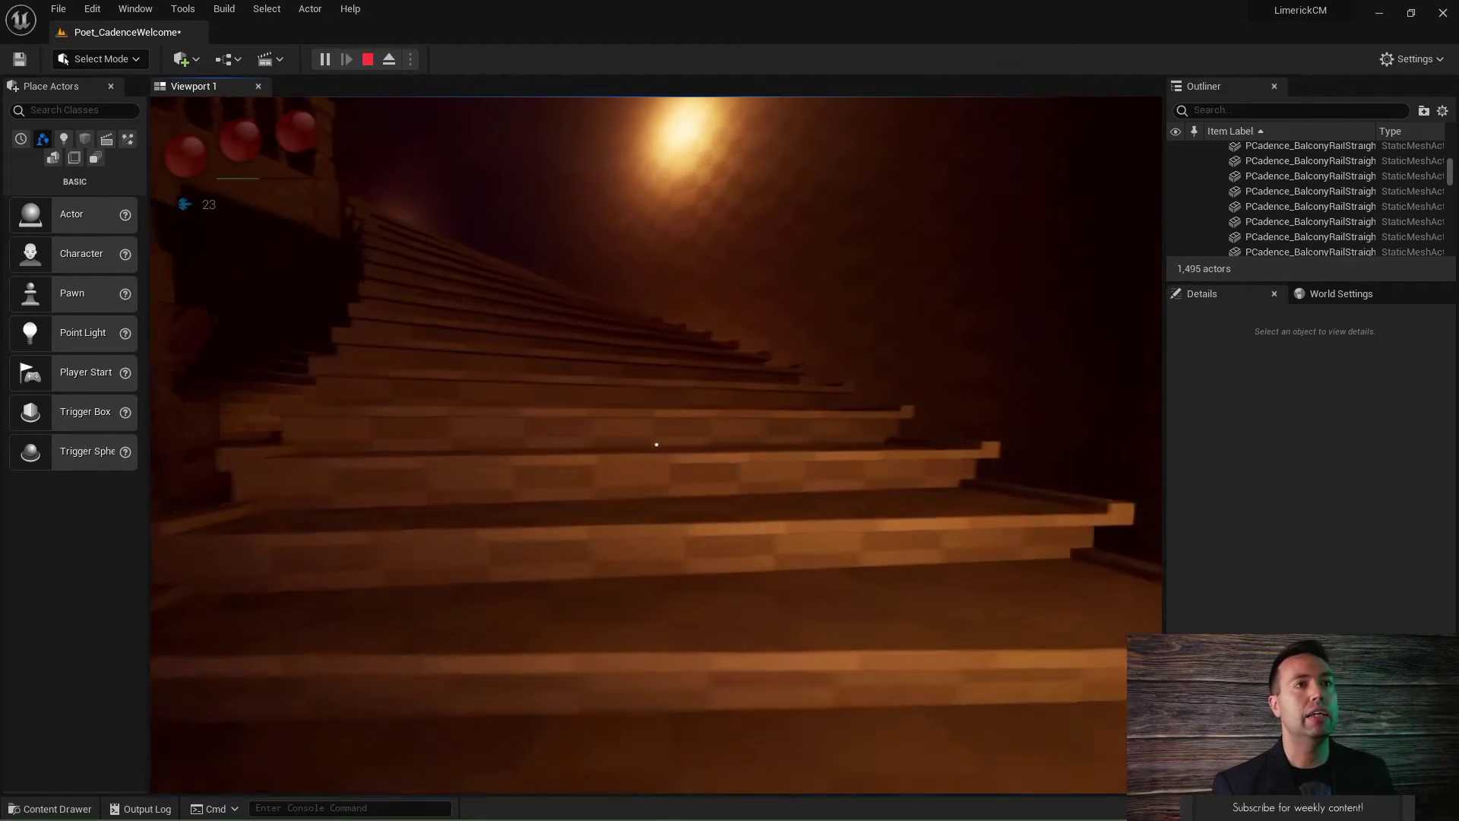
pyautogui.press('w')
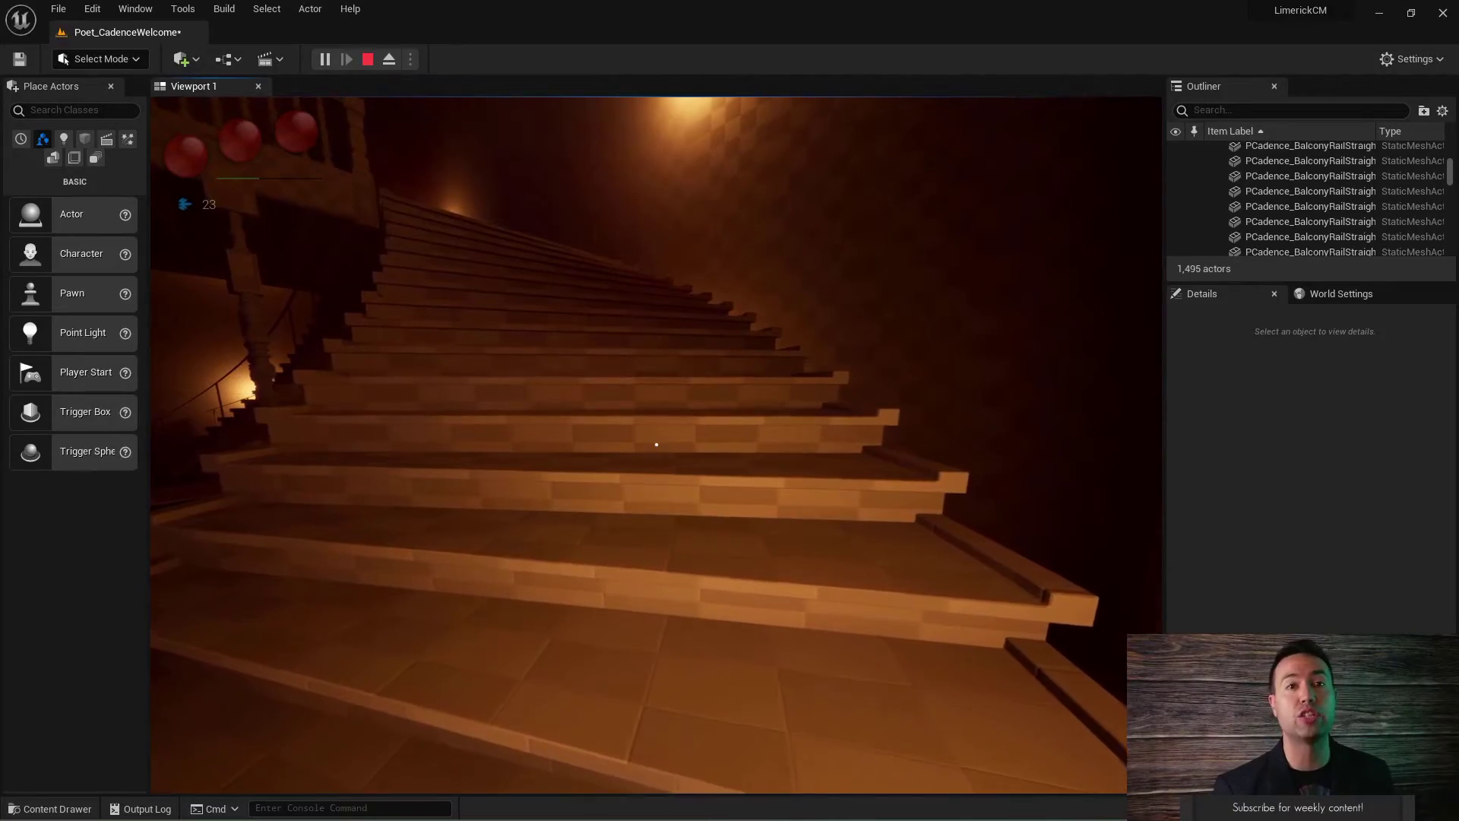
pyautogui.press('w')
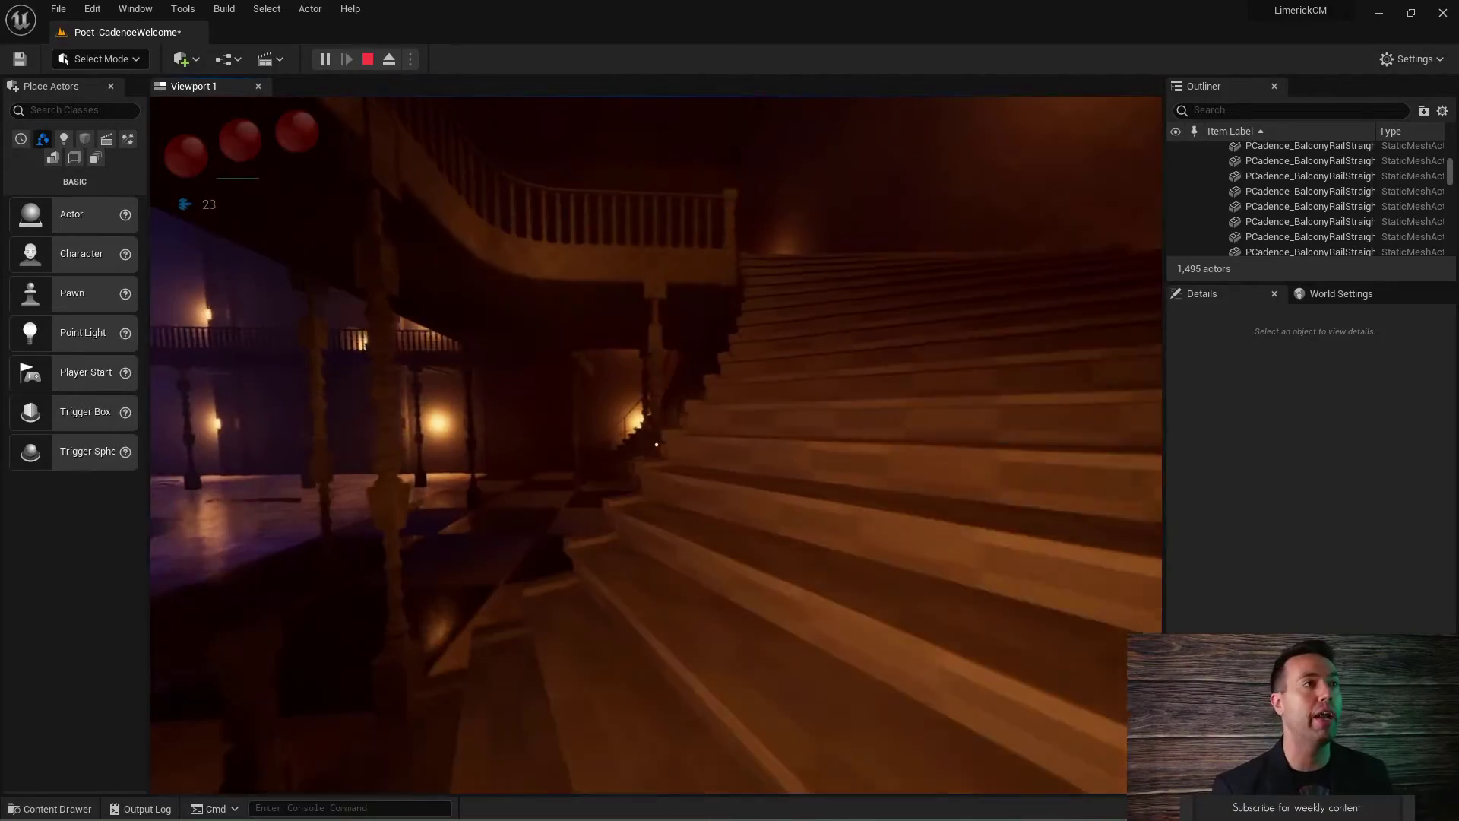
pyautogui.press('w')
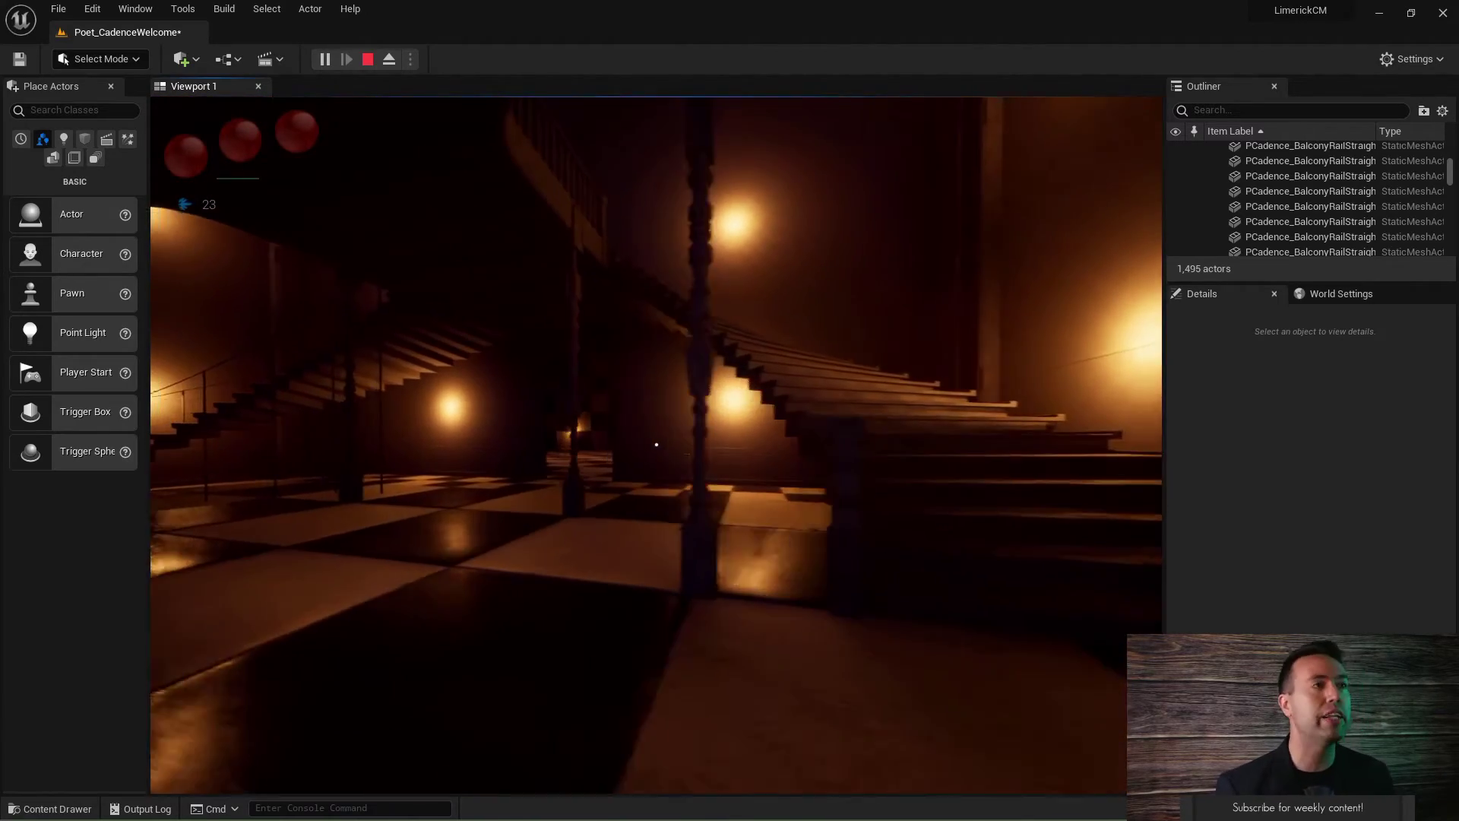
# Step: Stop the play session and delete the mirrored staircase copy from the hall
pyautogui.press('Escape')
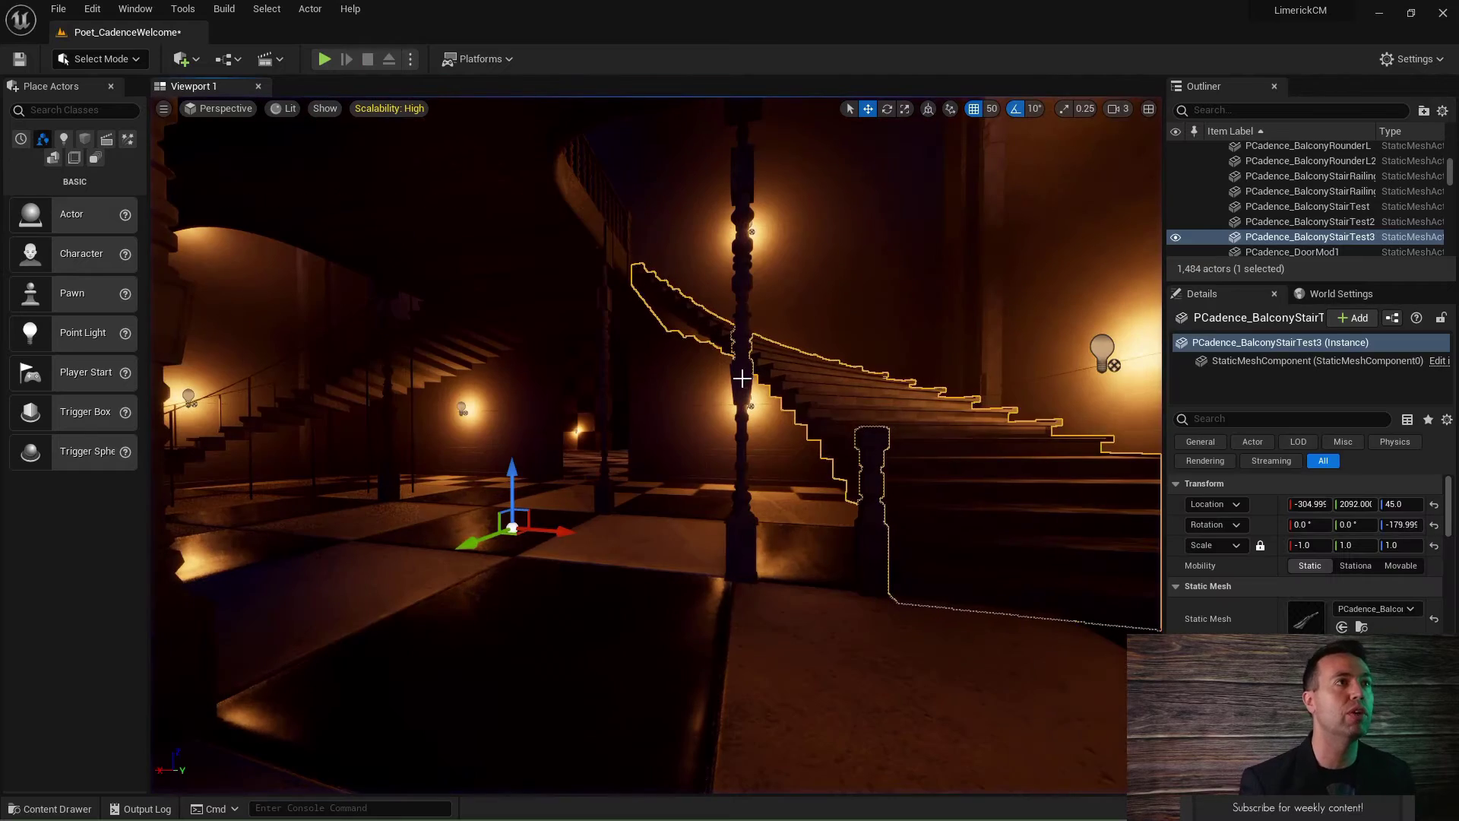
pyautogui.moveTo(742, 377); pyautogui.dragTo(609, 392, button='right')
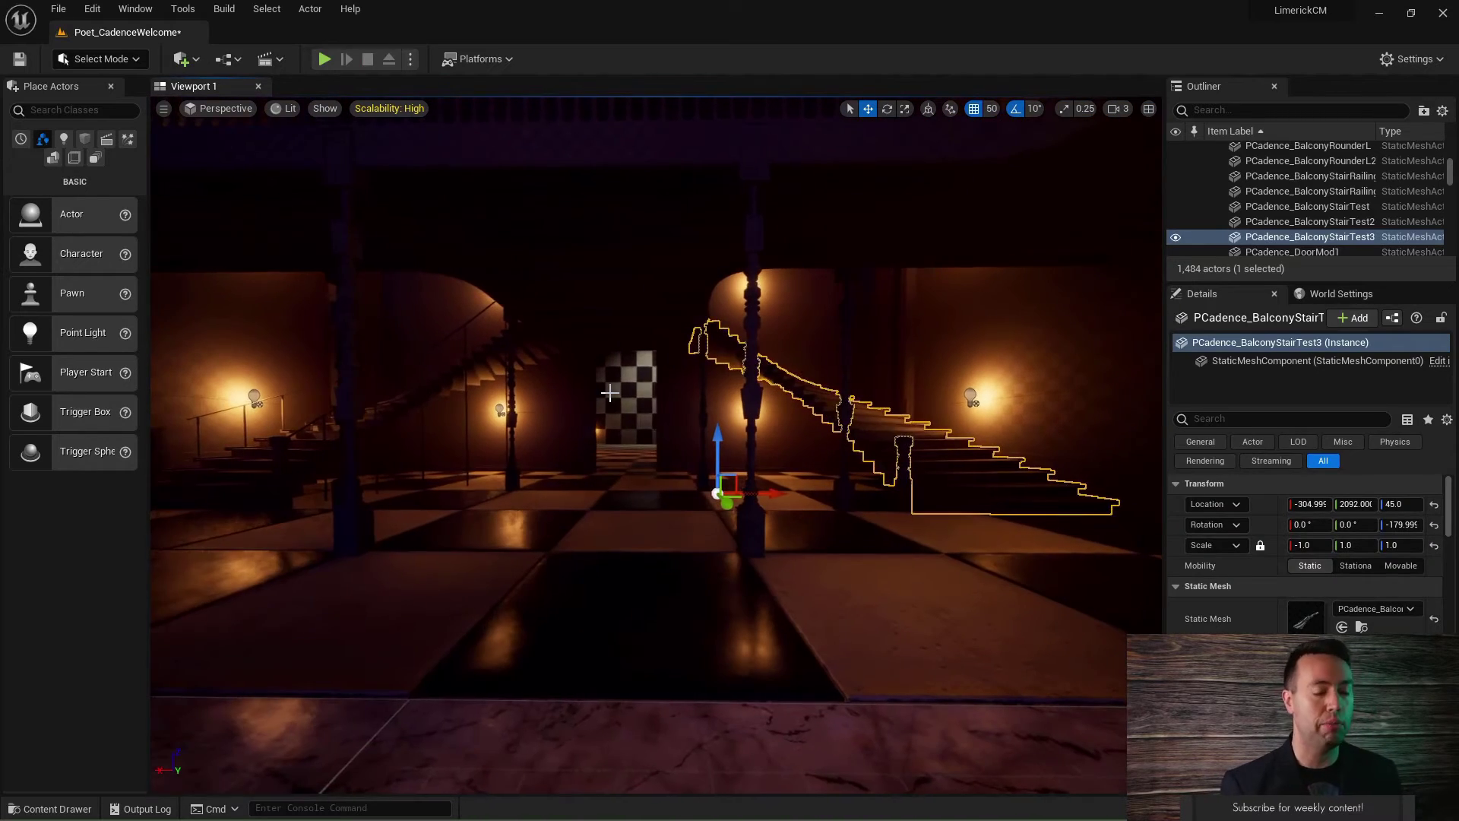
pyautogui.press('Delete')
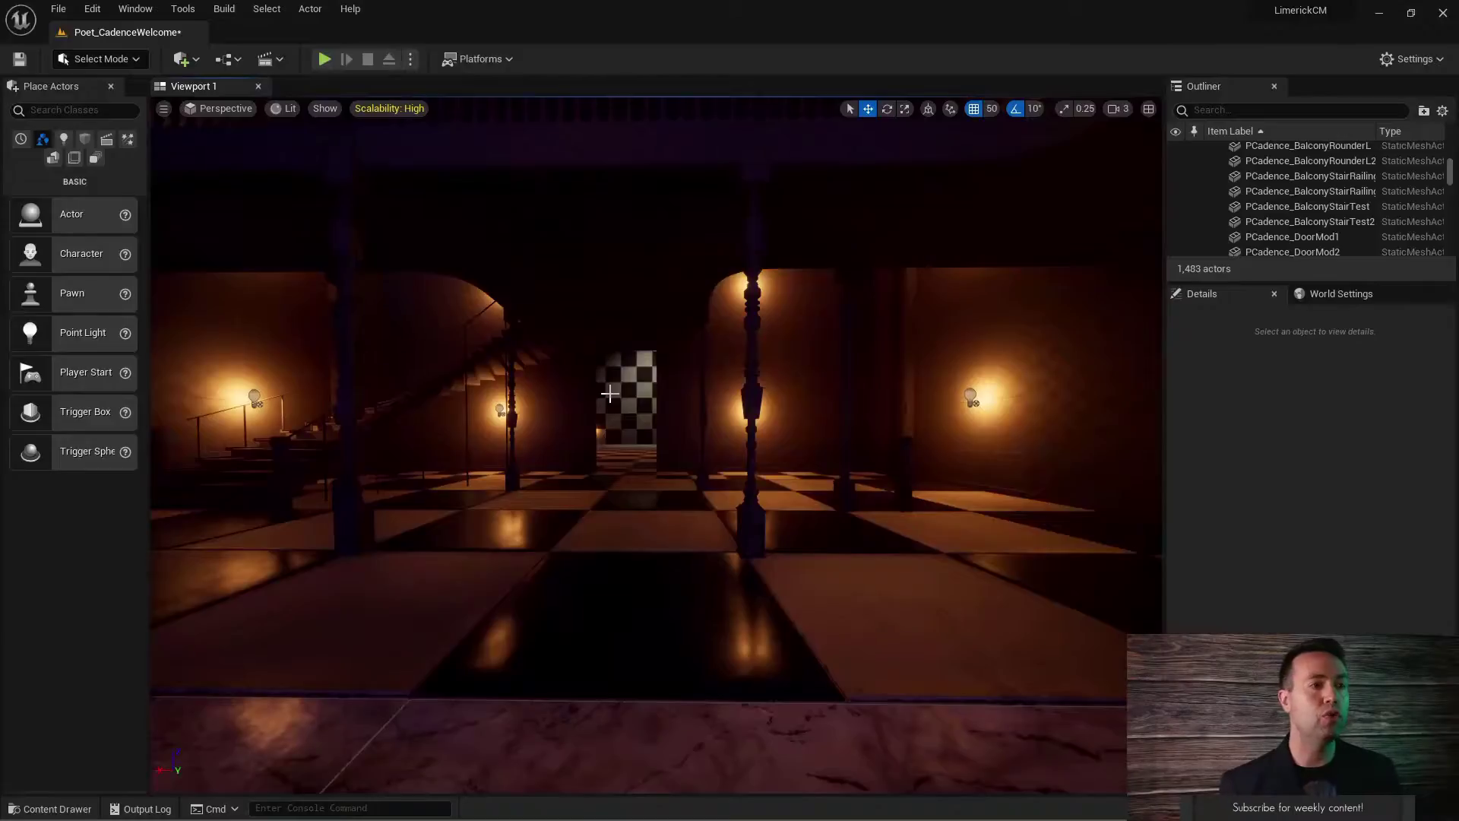
# Step: Select the dark floor beam on the marble floor, then examine its scale values and its placement in the hall
pyautogui.moveTo(750, 400); pyautogui.dragTo(745, 474, button='right')
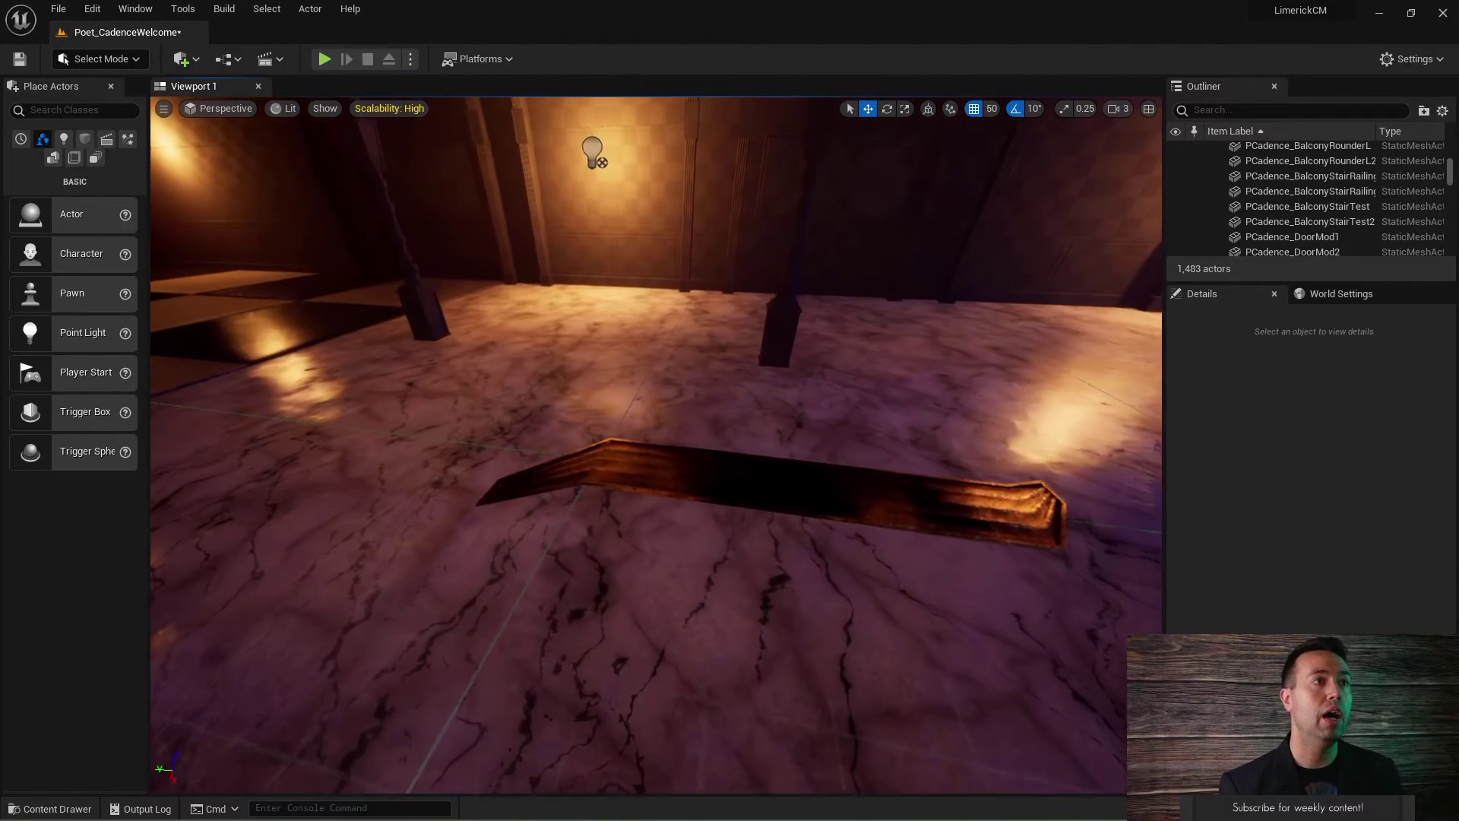
pyautogui.click(744, 474)
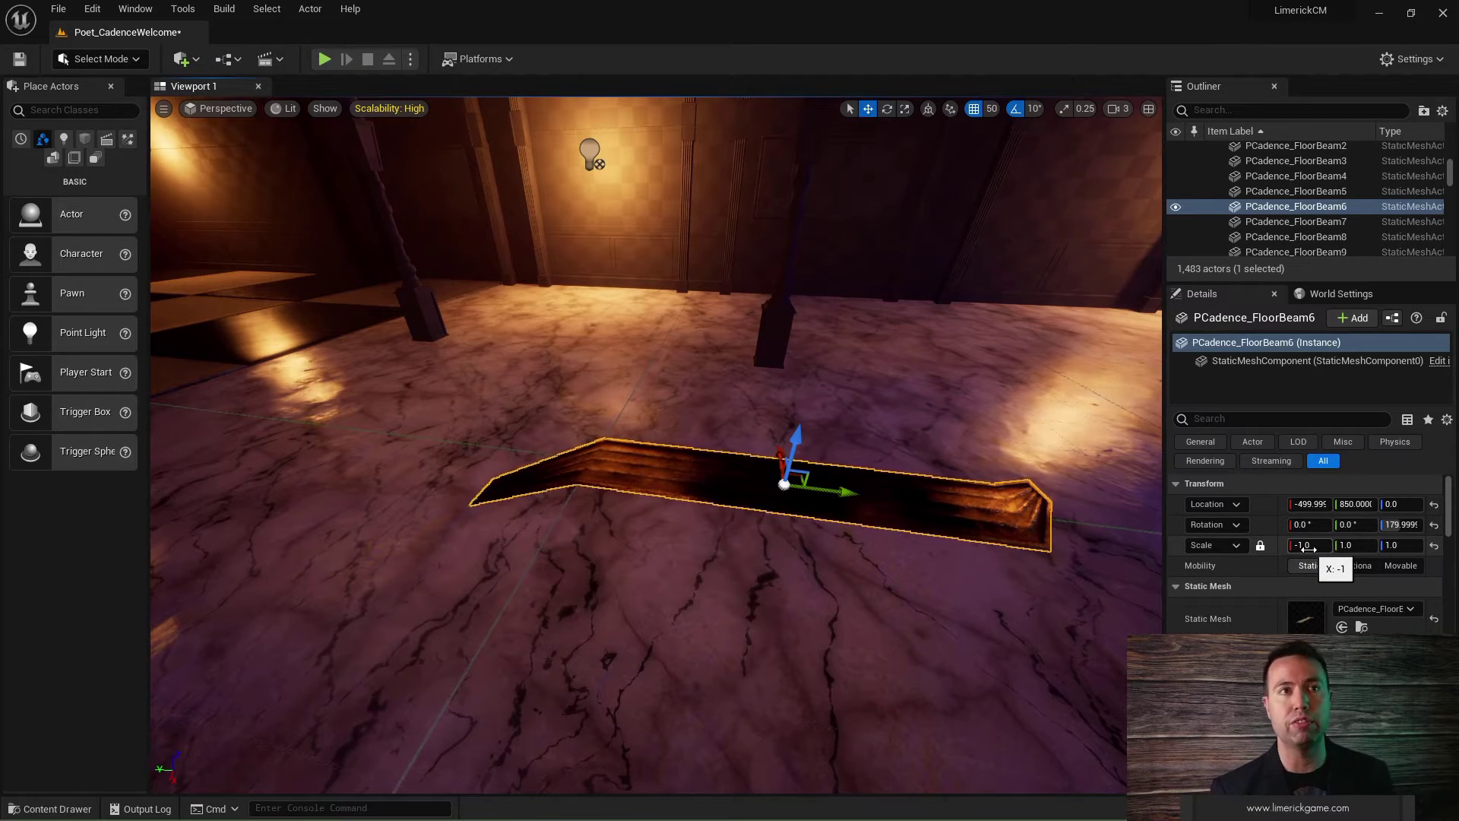
pyautogui.moveTo(655, 444); pyautogui.dragTo(403, 448, button='right')
pyautogui.moveTo(1010, 468)
pyautogui.mouseDown(button='right')
pyautogui.moveTo(944, 468)
pyautogui.moveTo(1034, 463)
pyautogui.mouseUp(button='right')
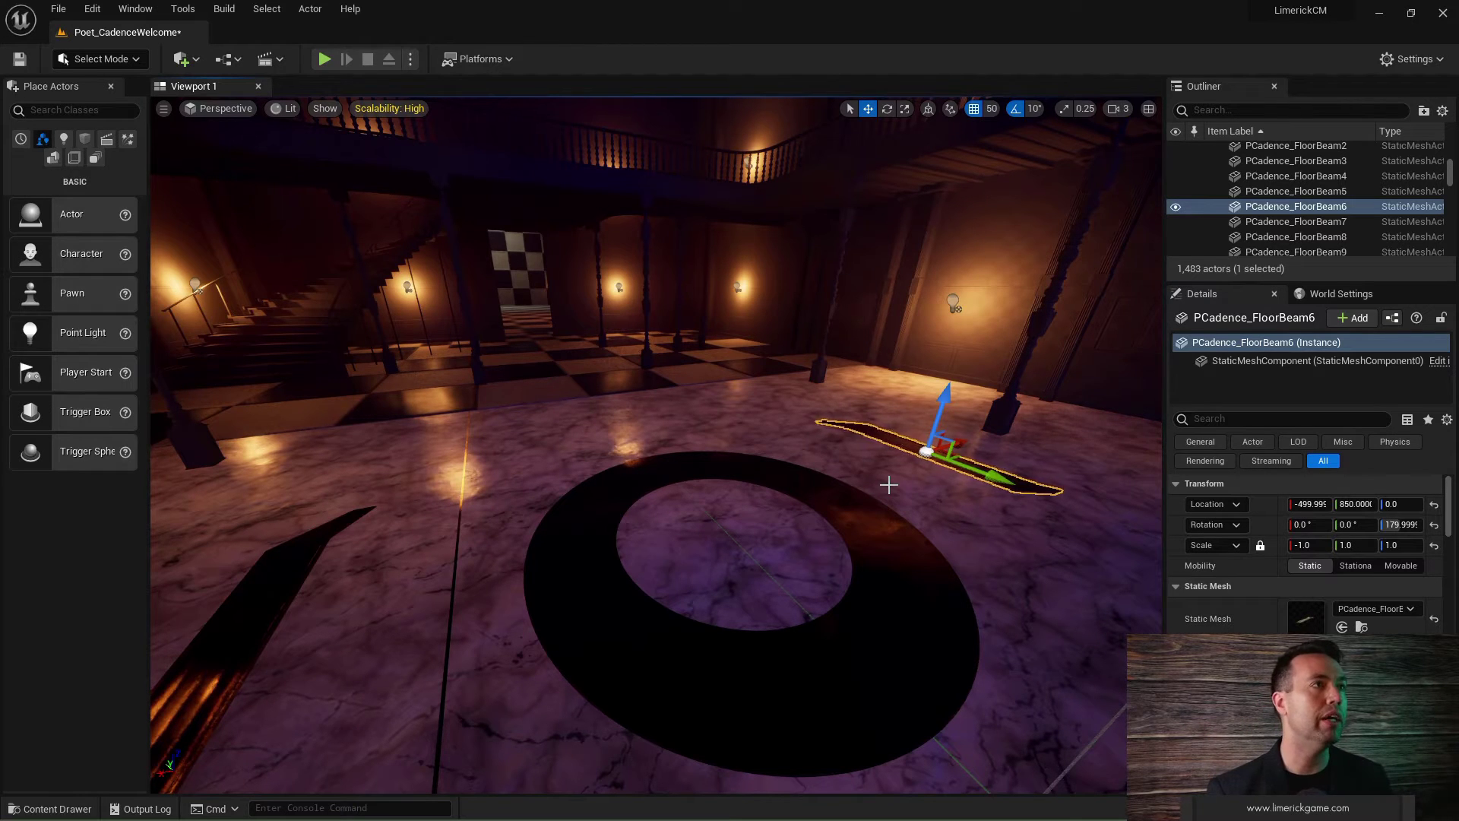
# Step: Select the original curved staircase and look at it together with the empty space opposite
pyautogui.moveTo(657, 445); pyautogui.dragTo(559, 419, button='right')
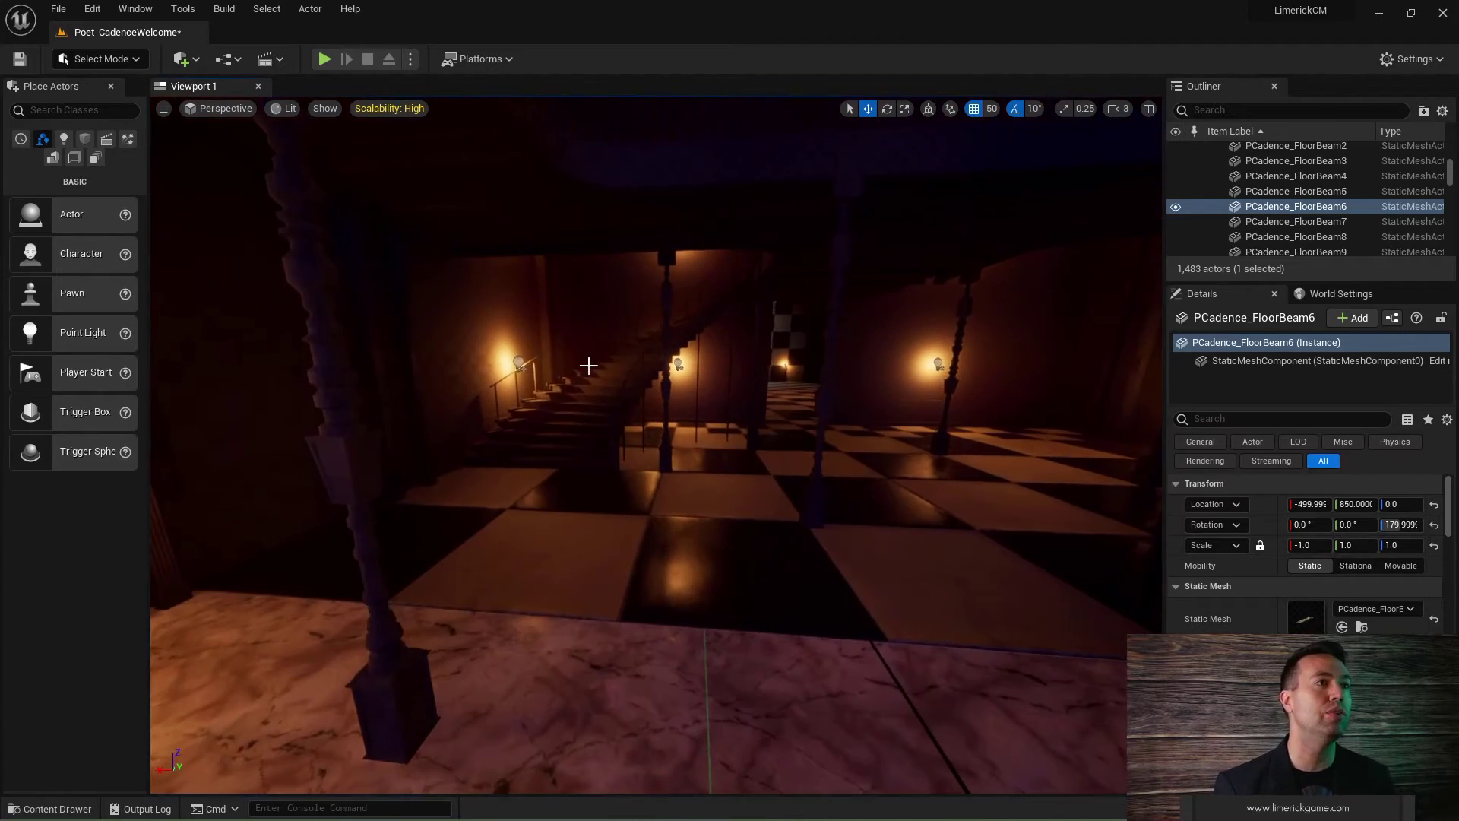
pyautogui.click(558, 418)
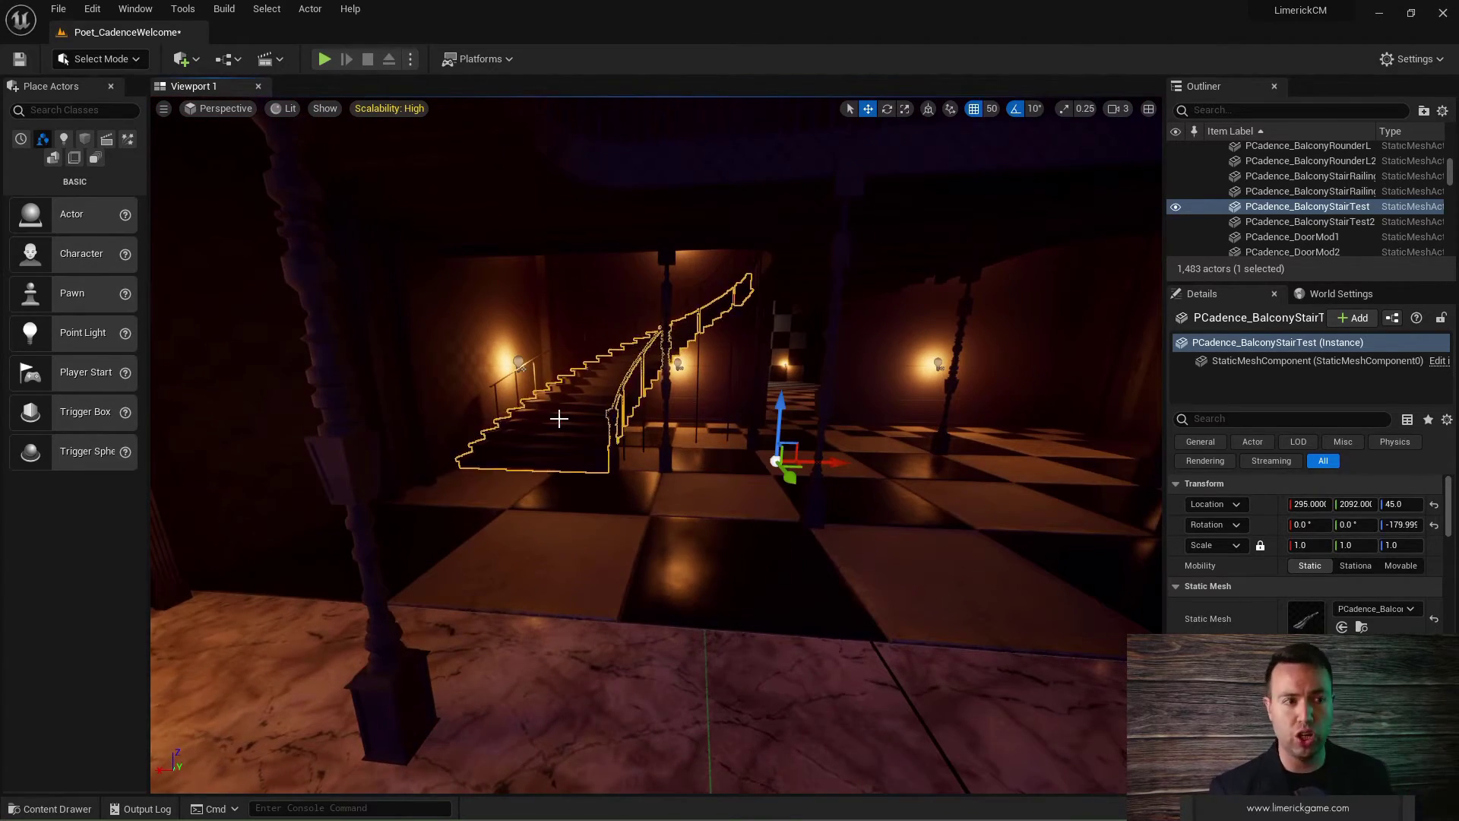
pyautogui.moveTo(558, 419); pyautogui.dragTo(776, 419, button='right')
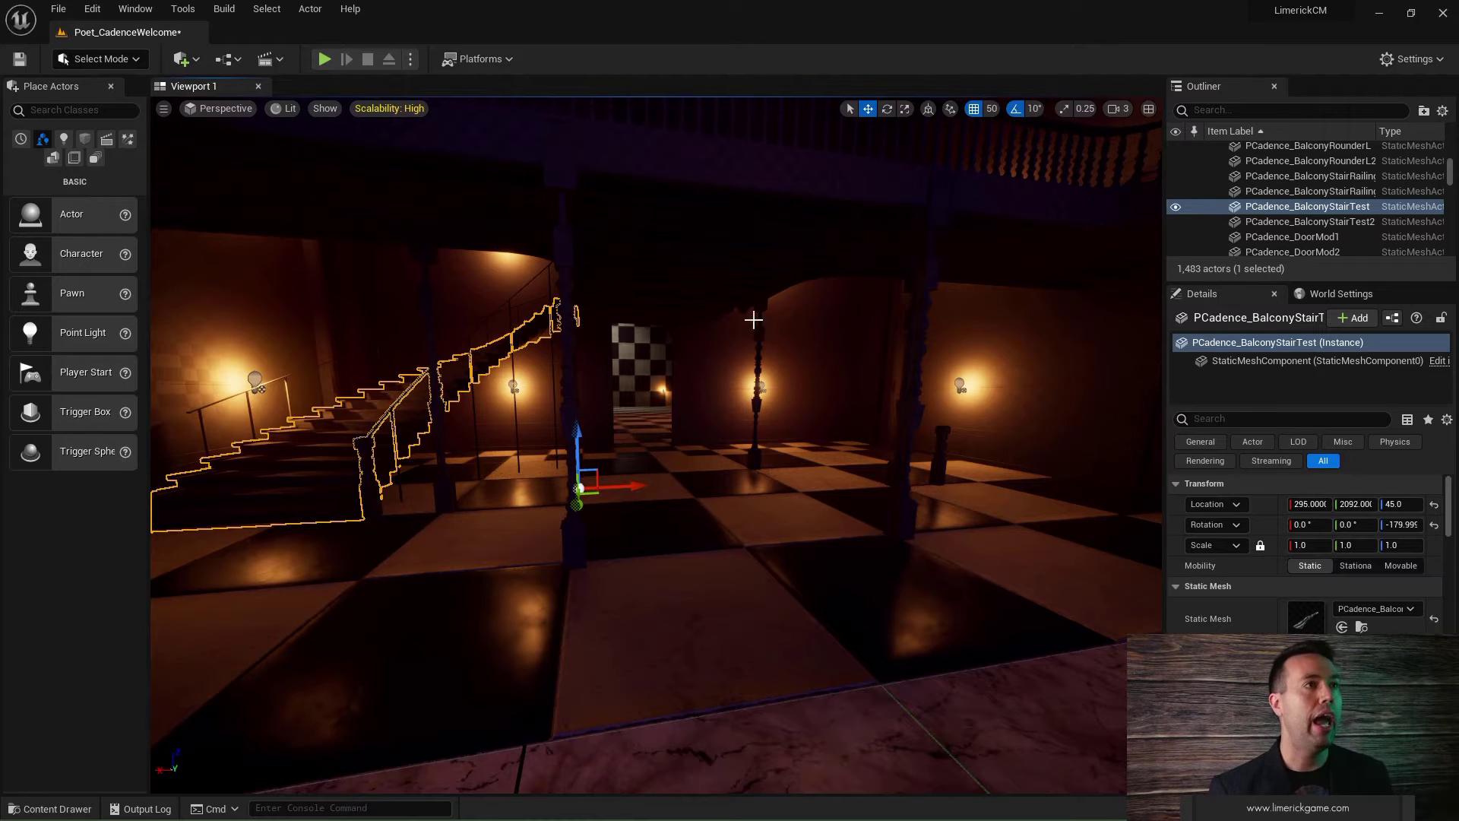
# Step: Switch to Blender and select all the steps of the curved staircase
pyautogui.hotkey('alt', 'Tab')
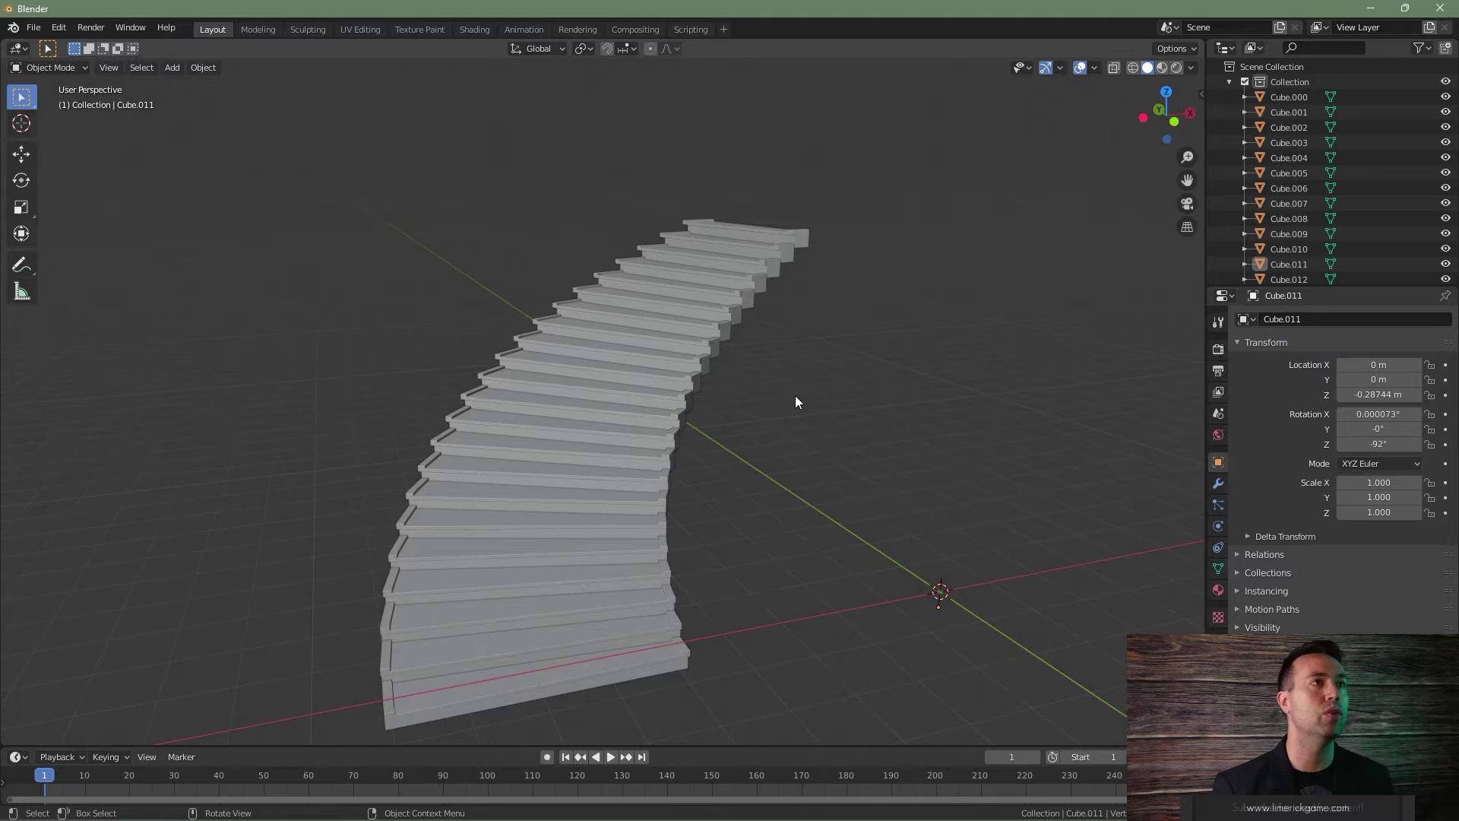
pyautogui.moveTo(796, 396); pyautogui.dragTo(676, 395, button='middle')
pyautogui.click(655, 396)
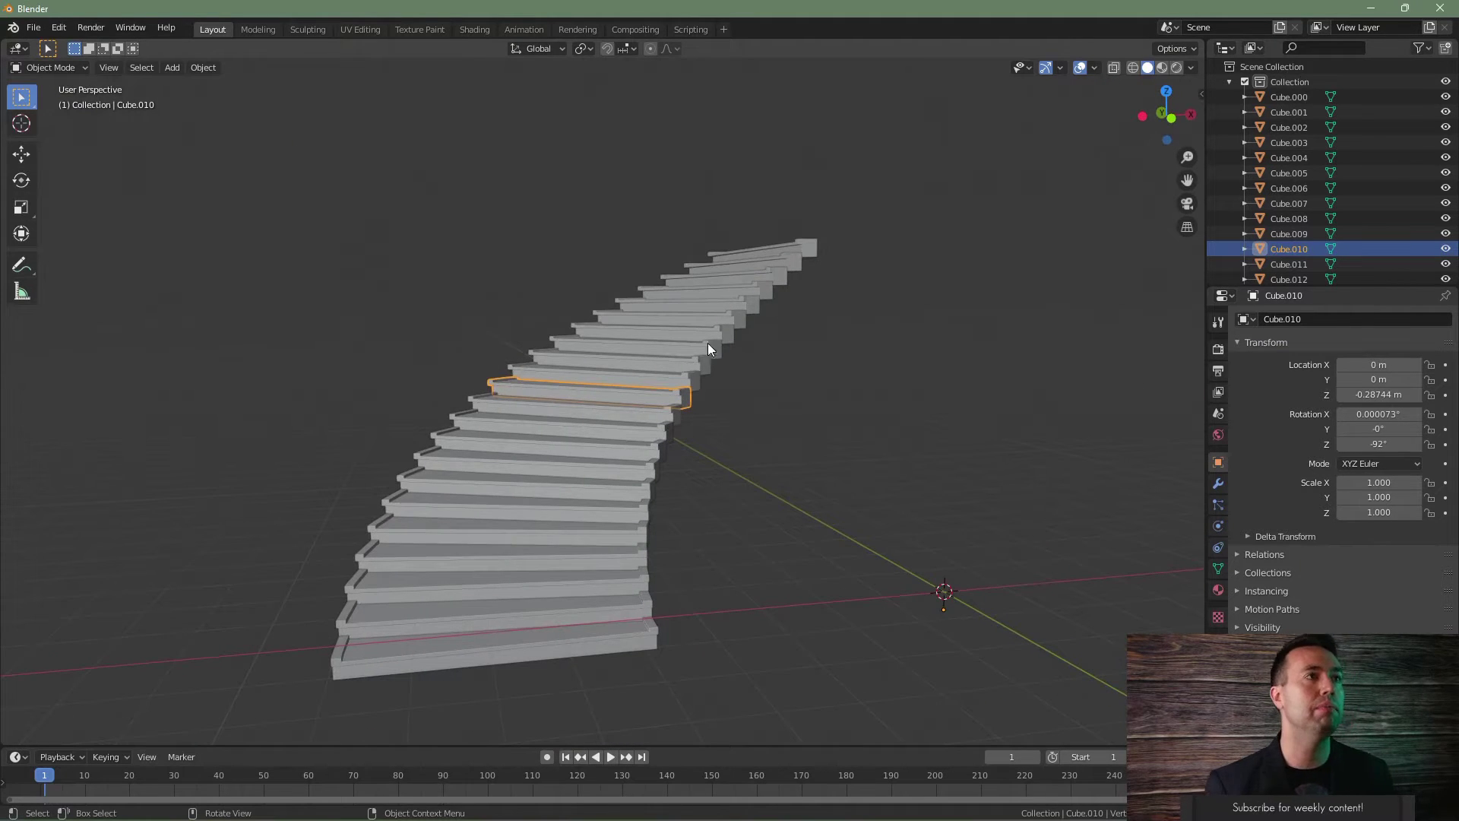
pyautogui.moveTo(855, 206); pyautogui.dragTo(333, 711)
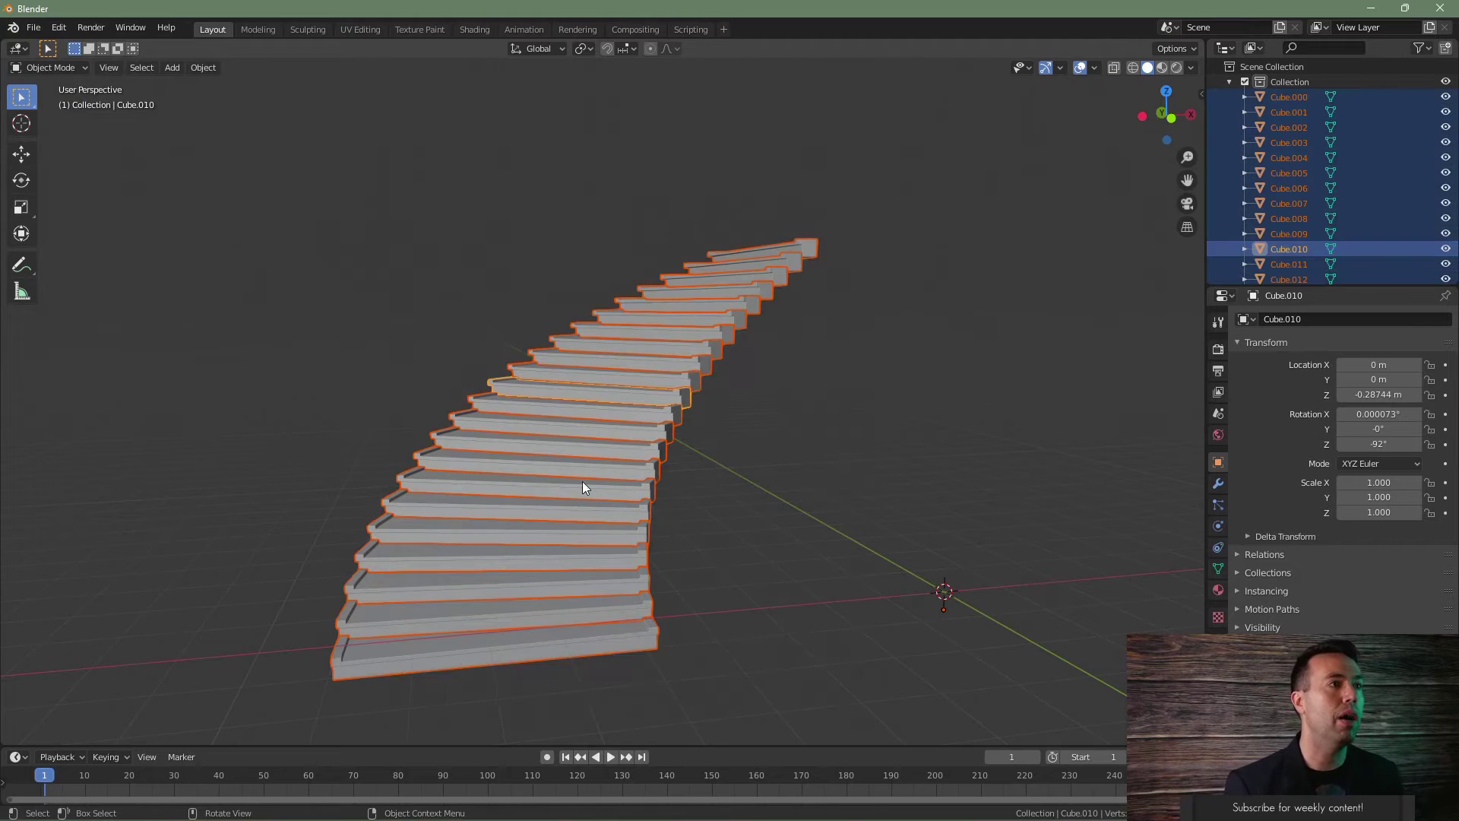
pyautogui.moveTo(583, 487); pyautogui.dragTo(806, 384, button='middle')
pyautogui.moveTo(890, 203); pyautogui.dragTo(413, 704)
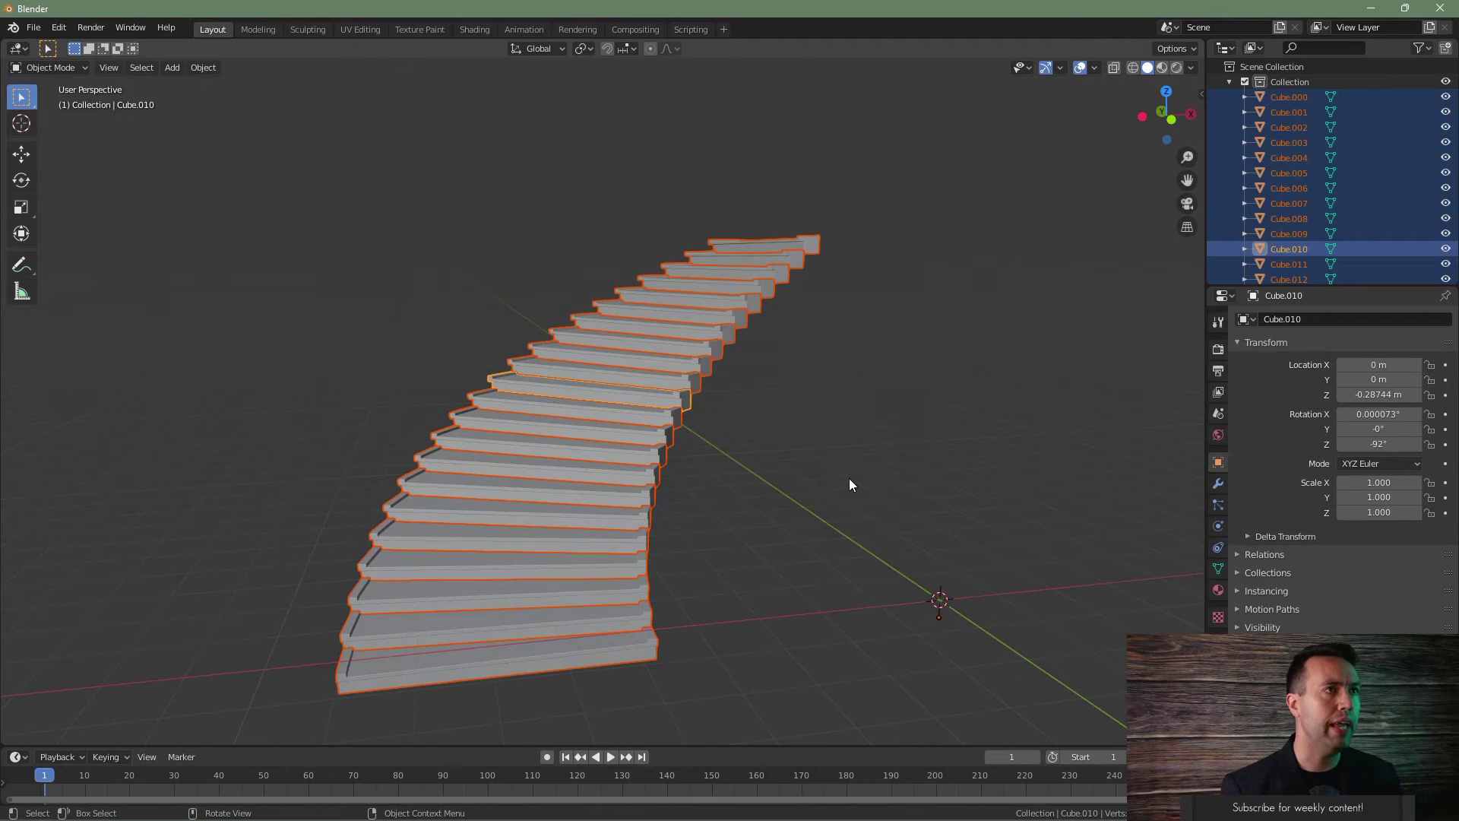
pyautogui.moveTo(850, 479); pyautogui.dragTo(599, 430, button='middle')
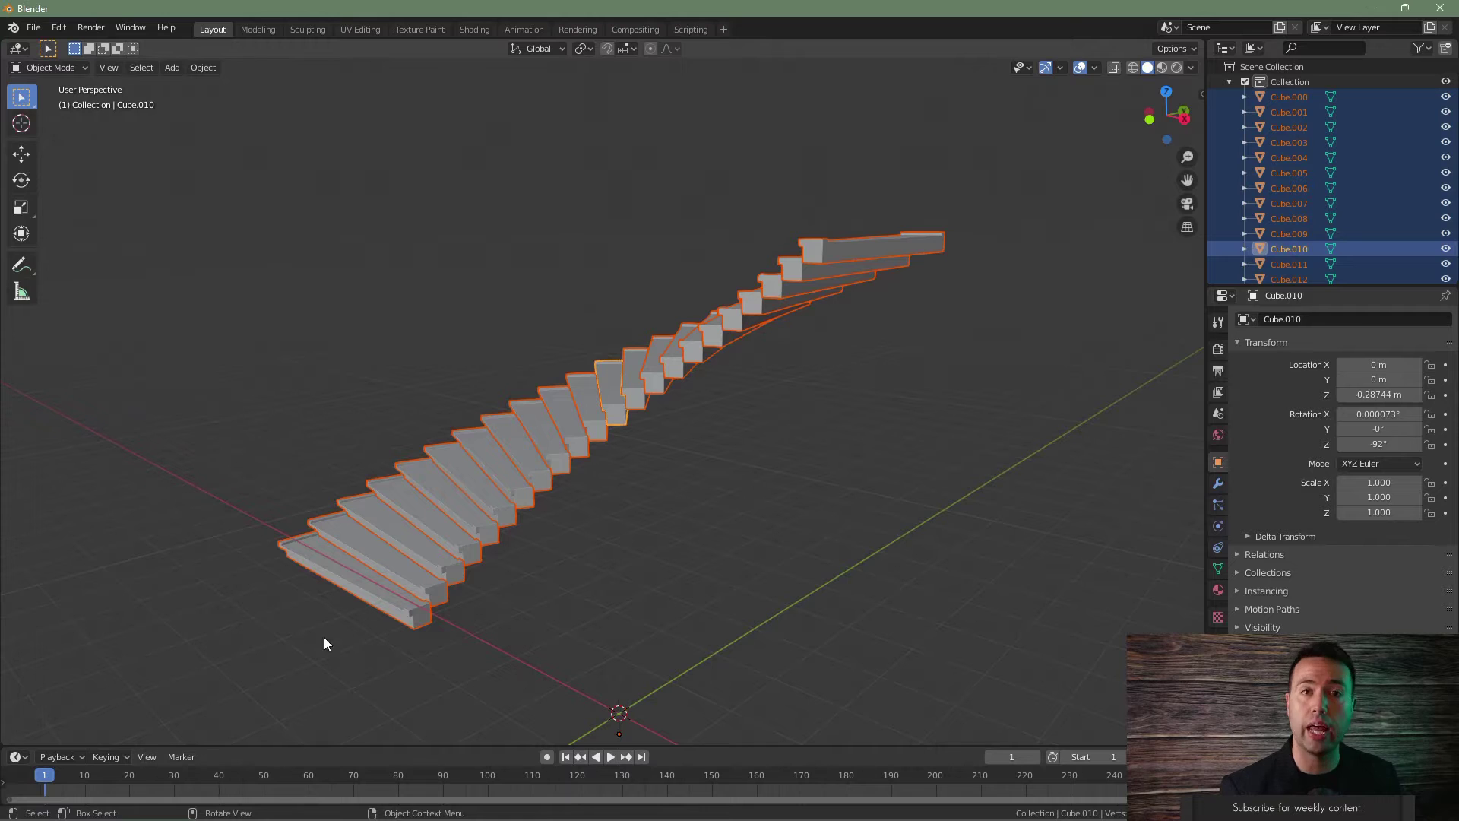
pyautogui.moveTo(592, 456); pyautogui.dragTo(696, 472, button='middle')
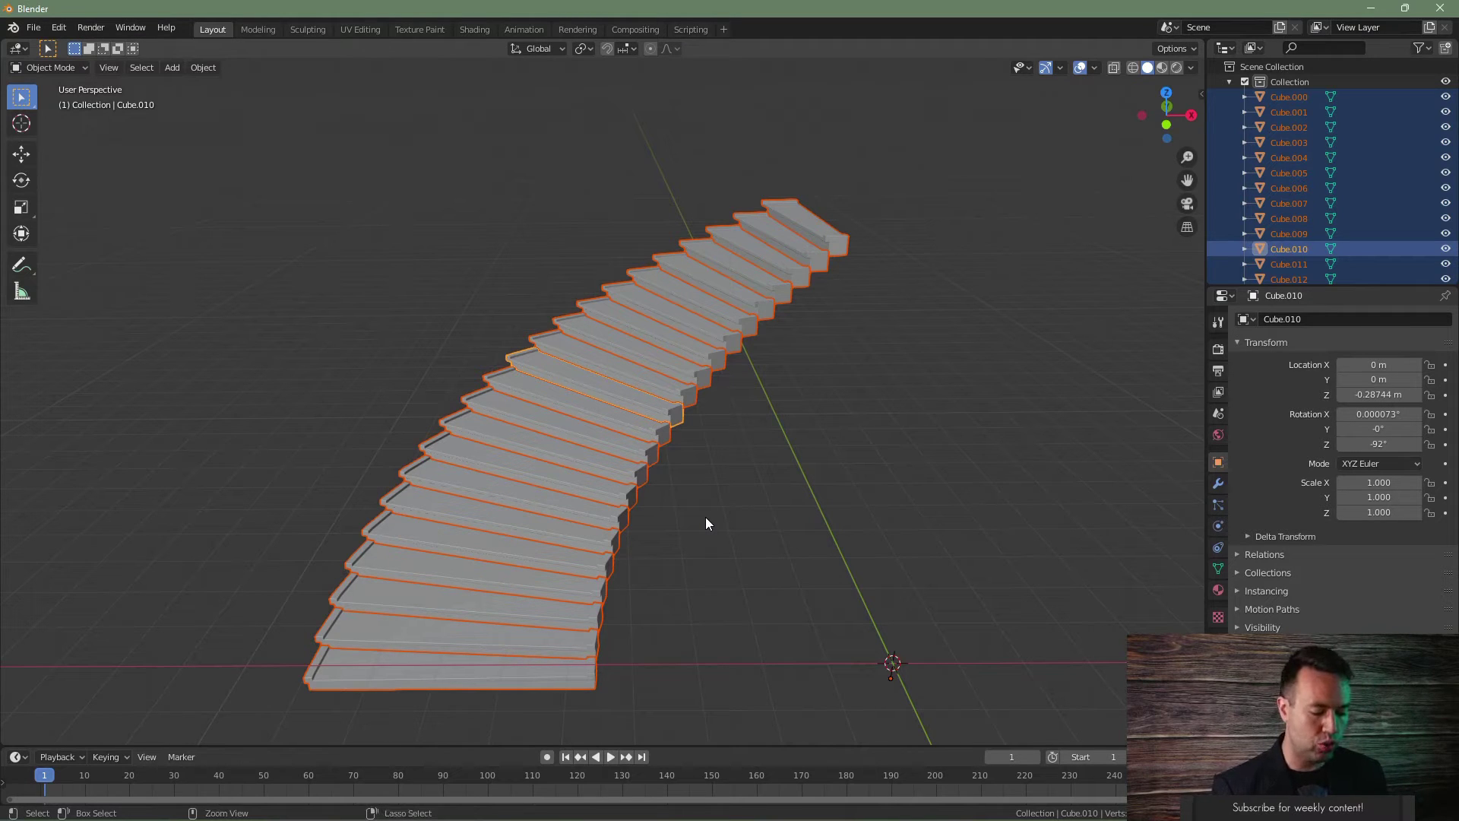
# Step: Try mirroring the selected stair steps along global X in Object Mode, examine the result from several sides, and undo the mirror
pyautogui.hotkey('ctrl', 'm')
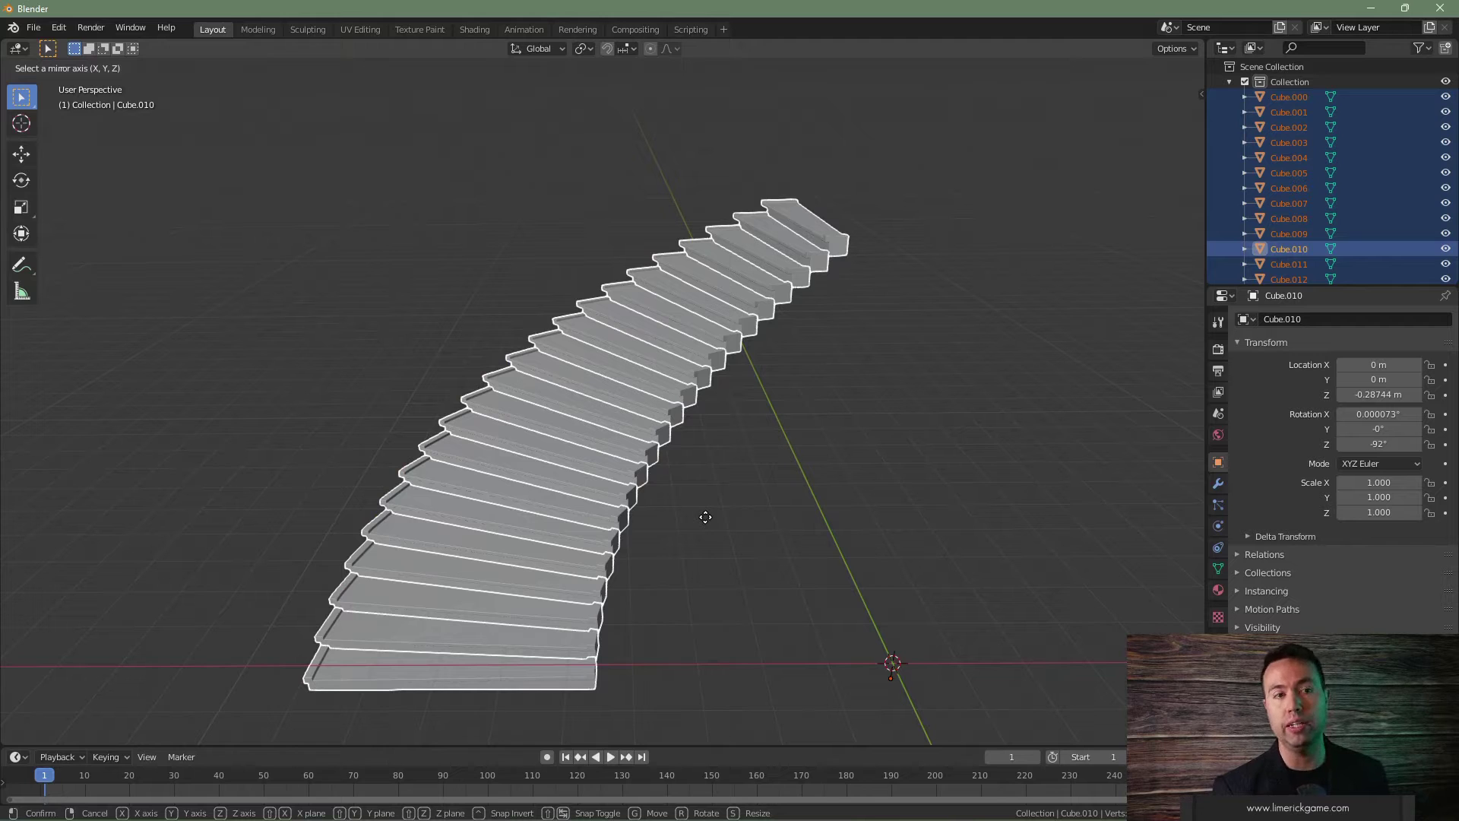
pyautogui.press('x')
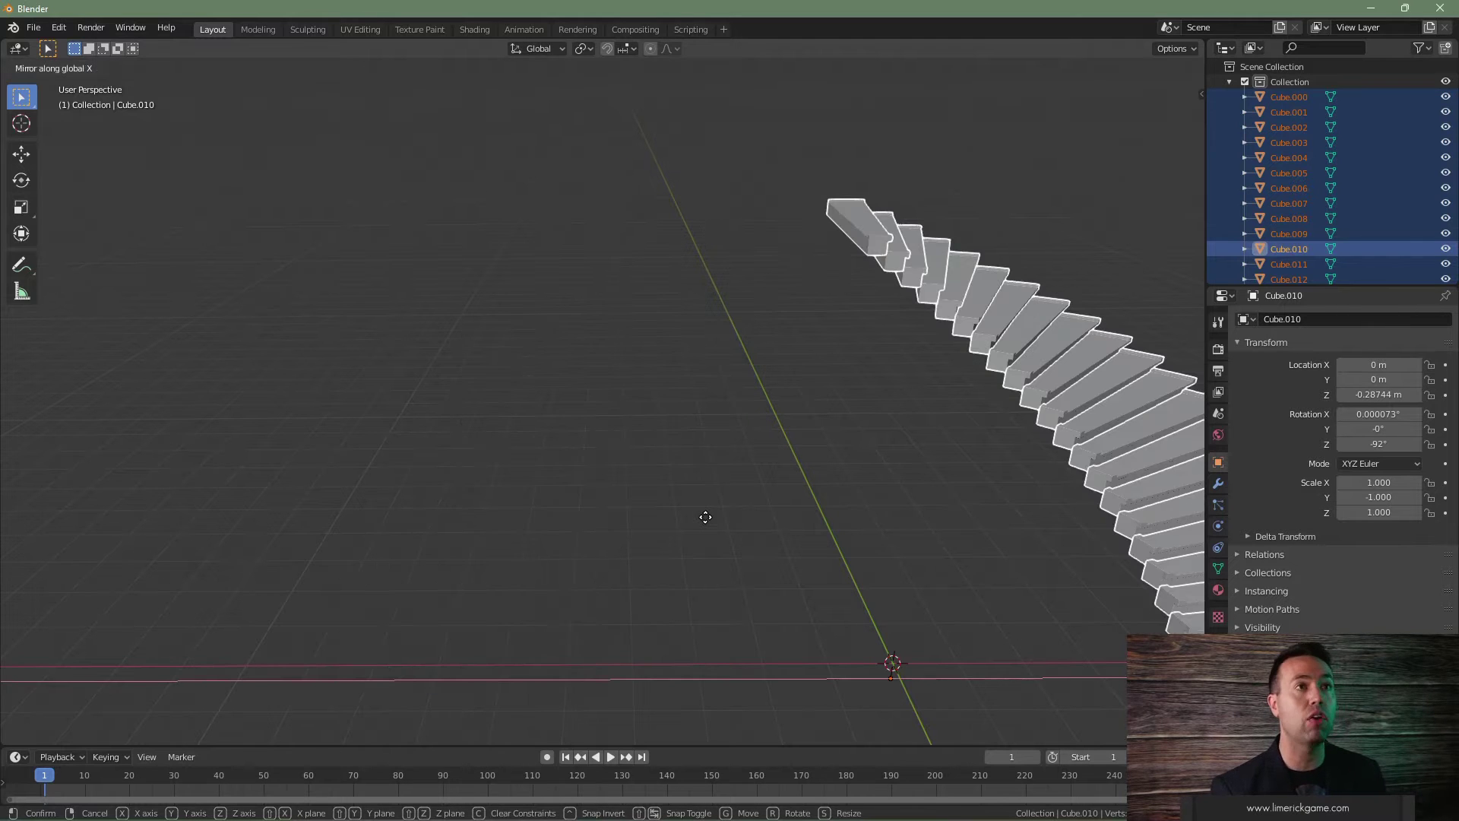
pyautogui.click(705, 516)
pyautogui.moveTo(926, 523); pyautogui.dragTo(816, 499, button='middle')
pyautogui.scroll(-5, 816, 498)
pyautogui.moveTo(684, 477); pyautogui.dragTo(754, 518, button='middle')
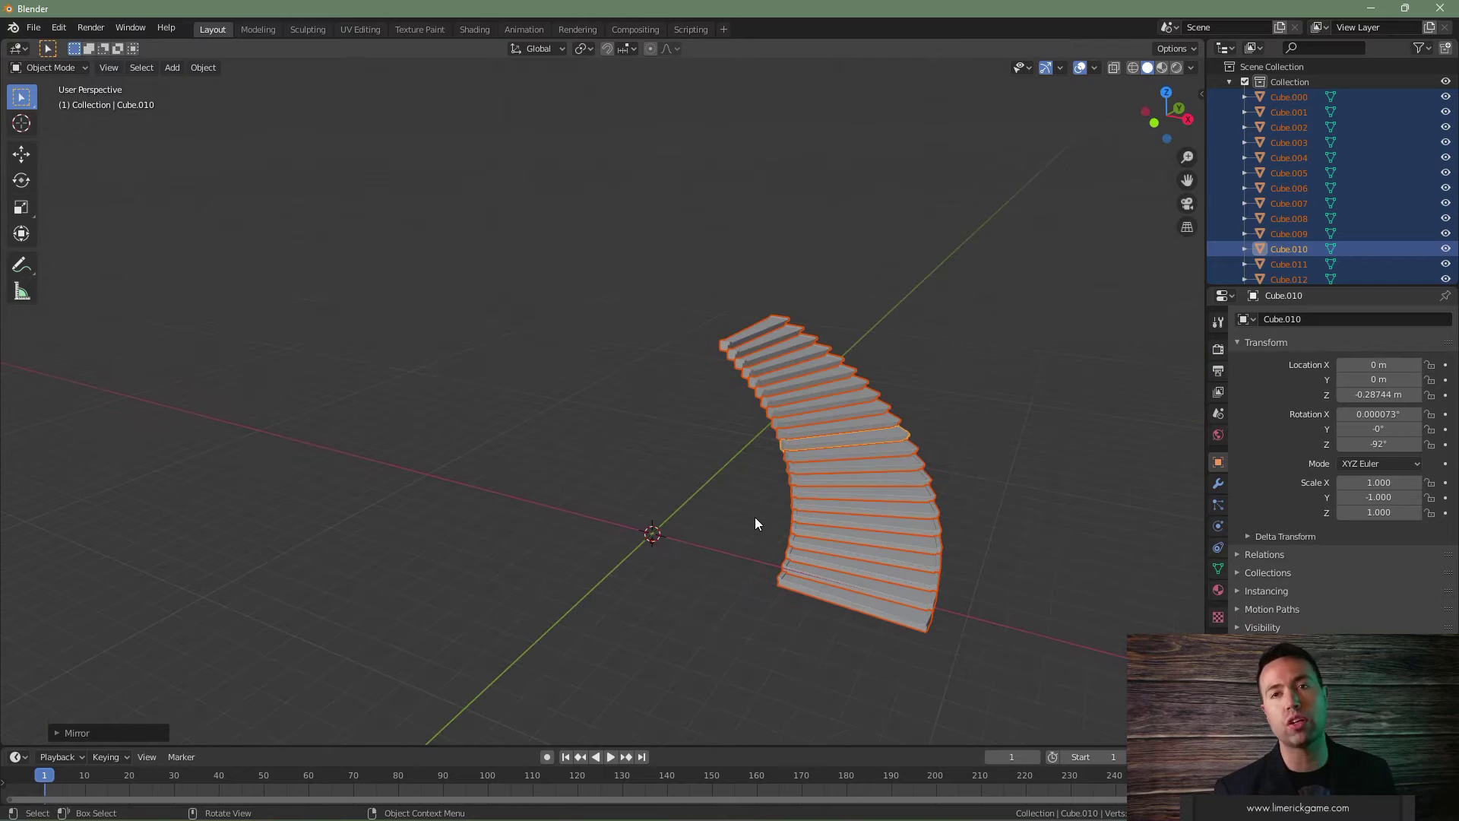
pyautogui.moveTo(634, 468); pyautogui.dragTo(669, 490, button='middle')
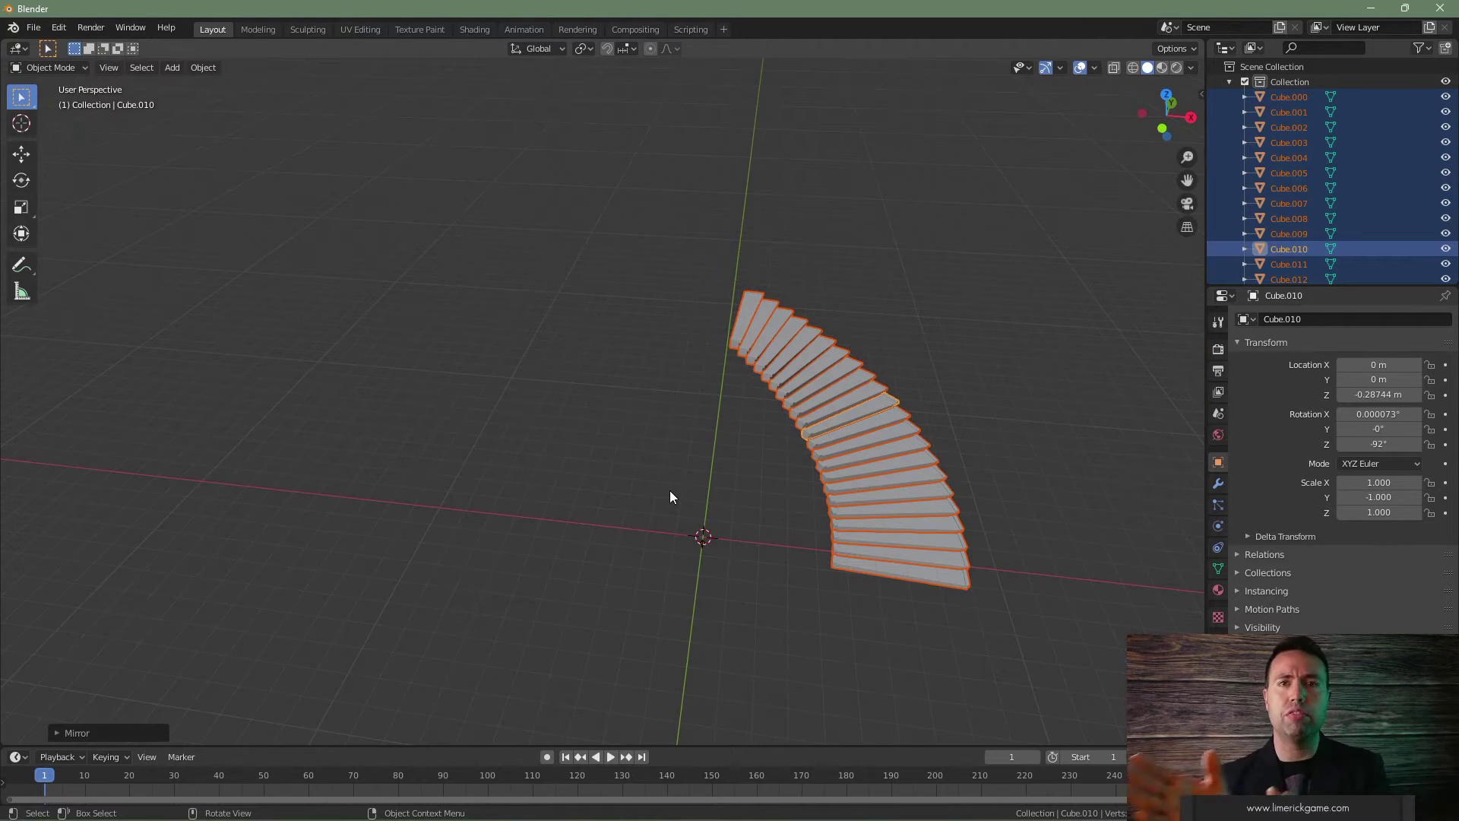
pyautogui.moveTo(710, 466); pyautogui.dragTo(872, 354, button='middle')
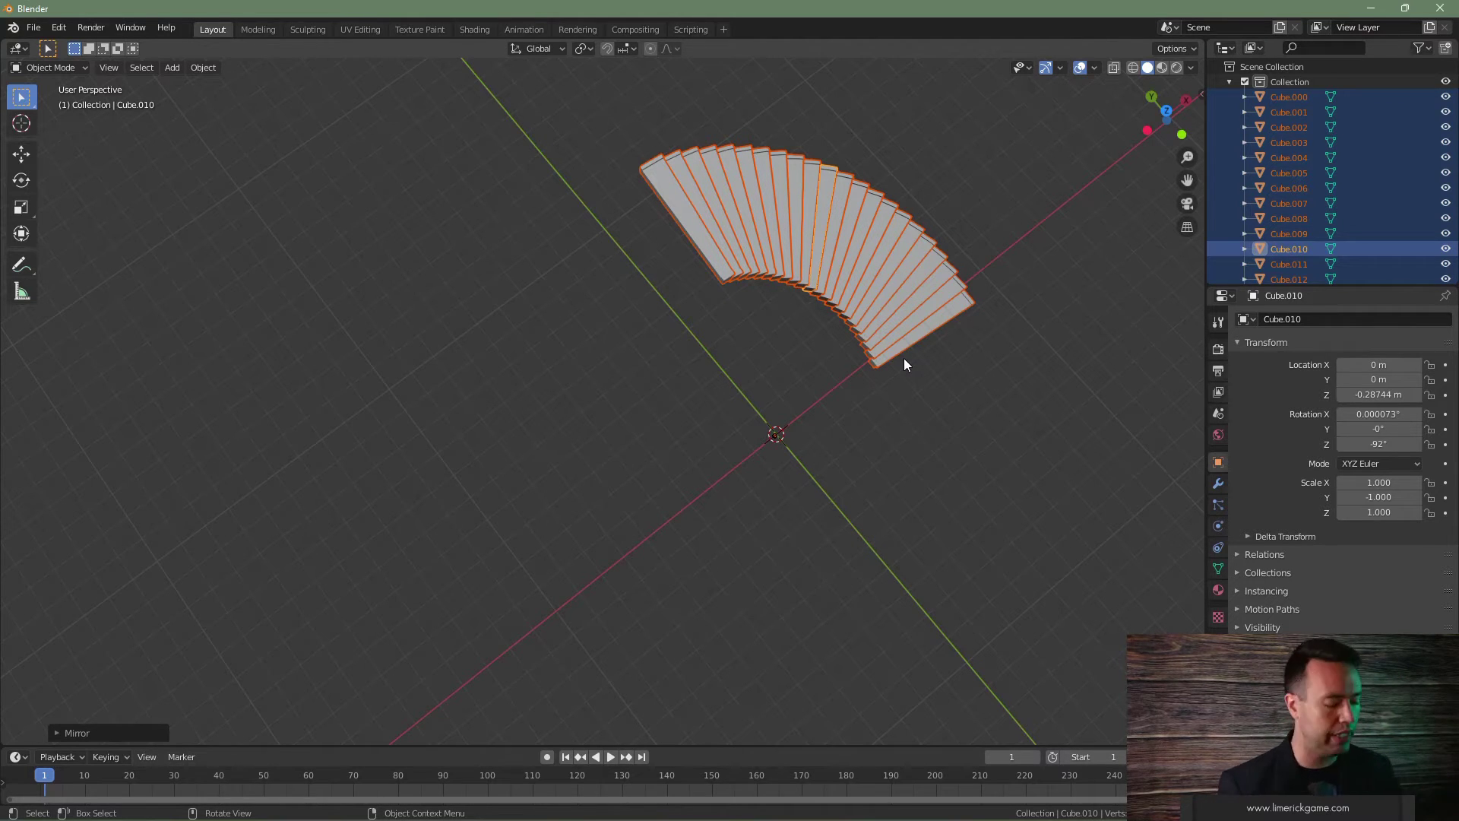
pyautogui.hotkey('ctrl', 'z')
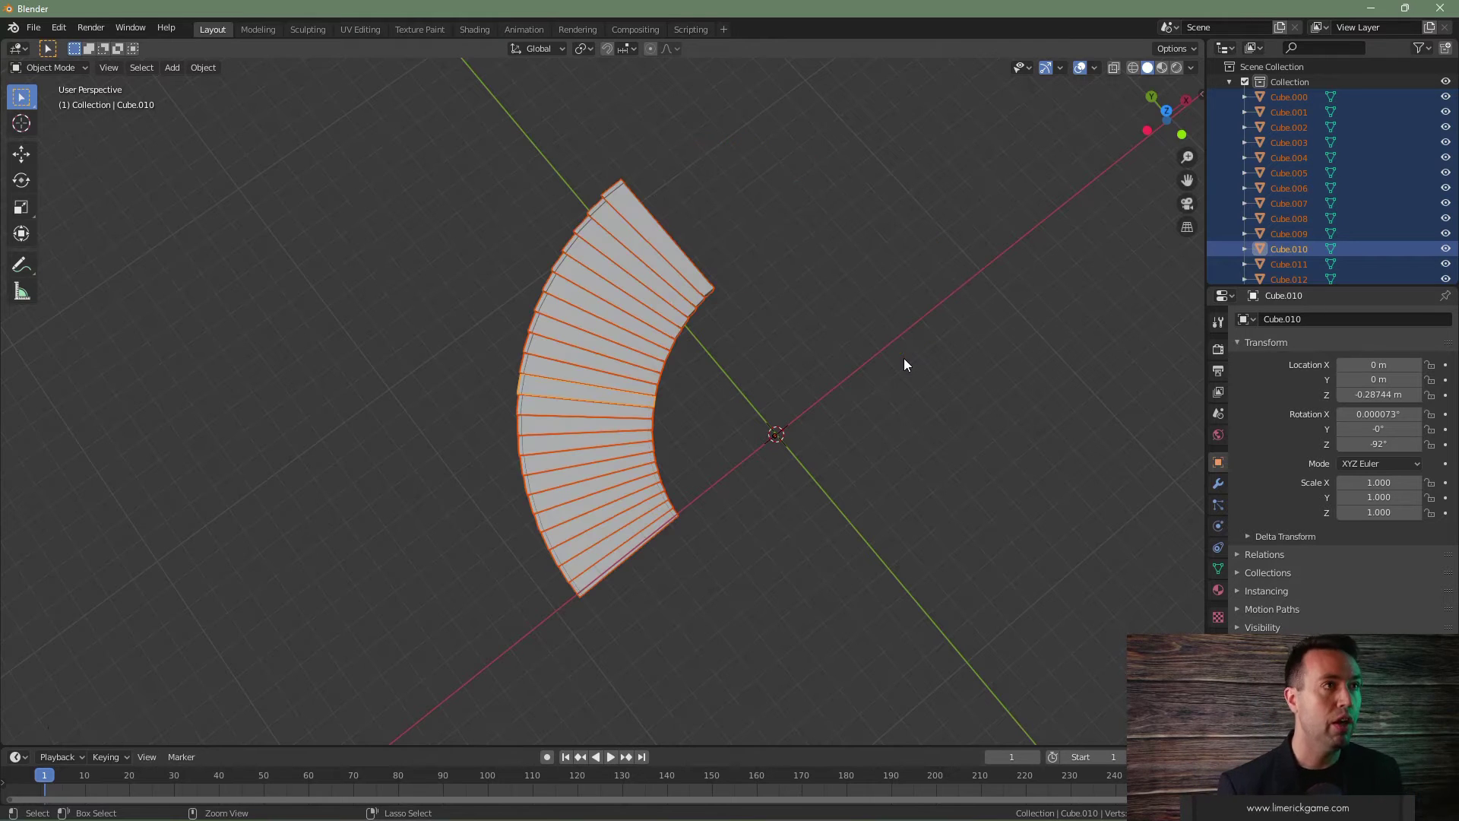
# Step: Mirror the geometry of all the stair steps along global X in Edit Mode and return to Object Mode
pyautogui.moveTo(845, 387); pyautogui.dragTo(749, 277, button='middle')
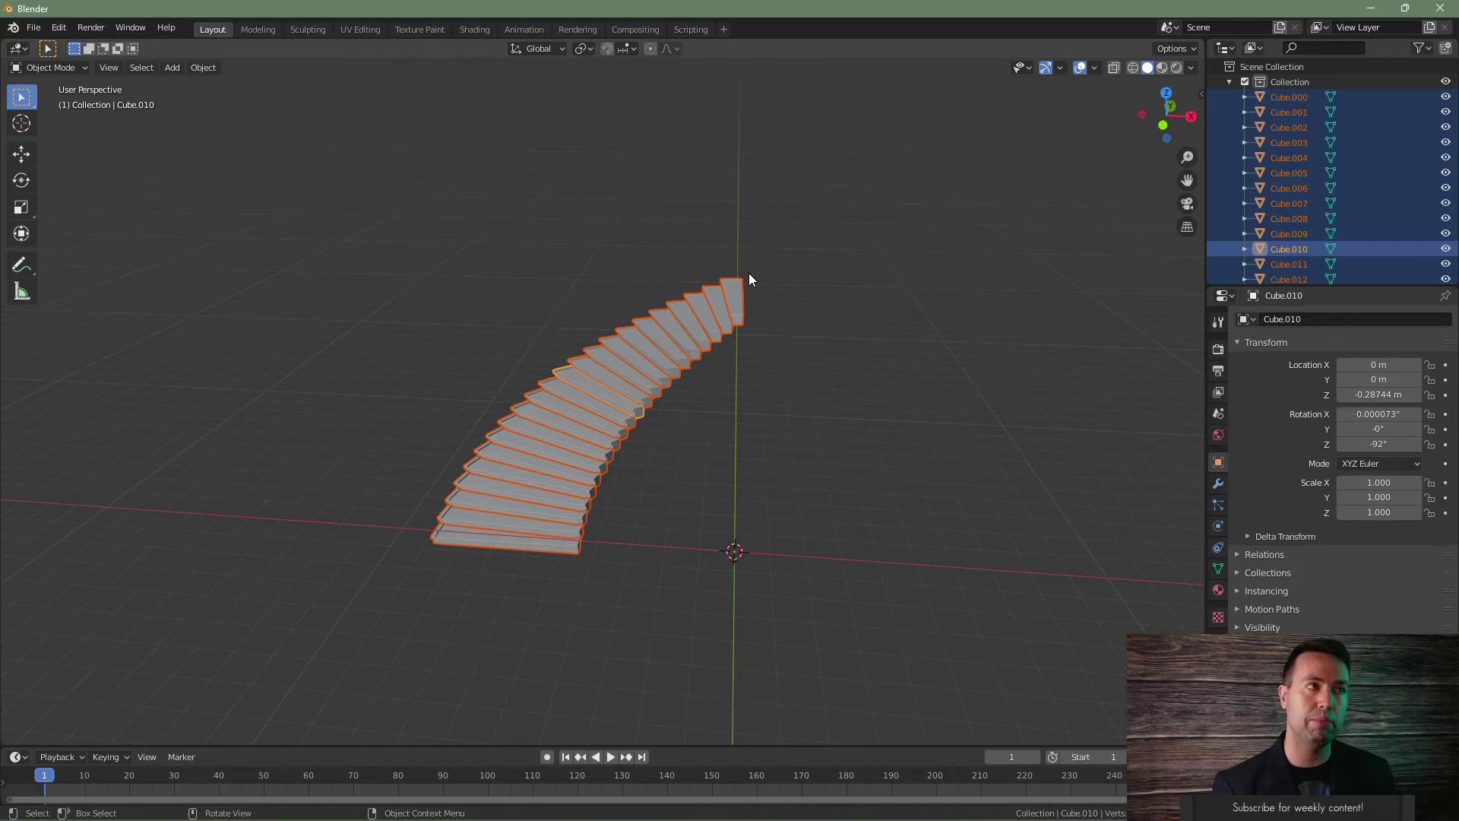
pyautogui.press('Tab')
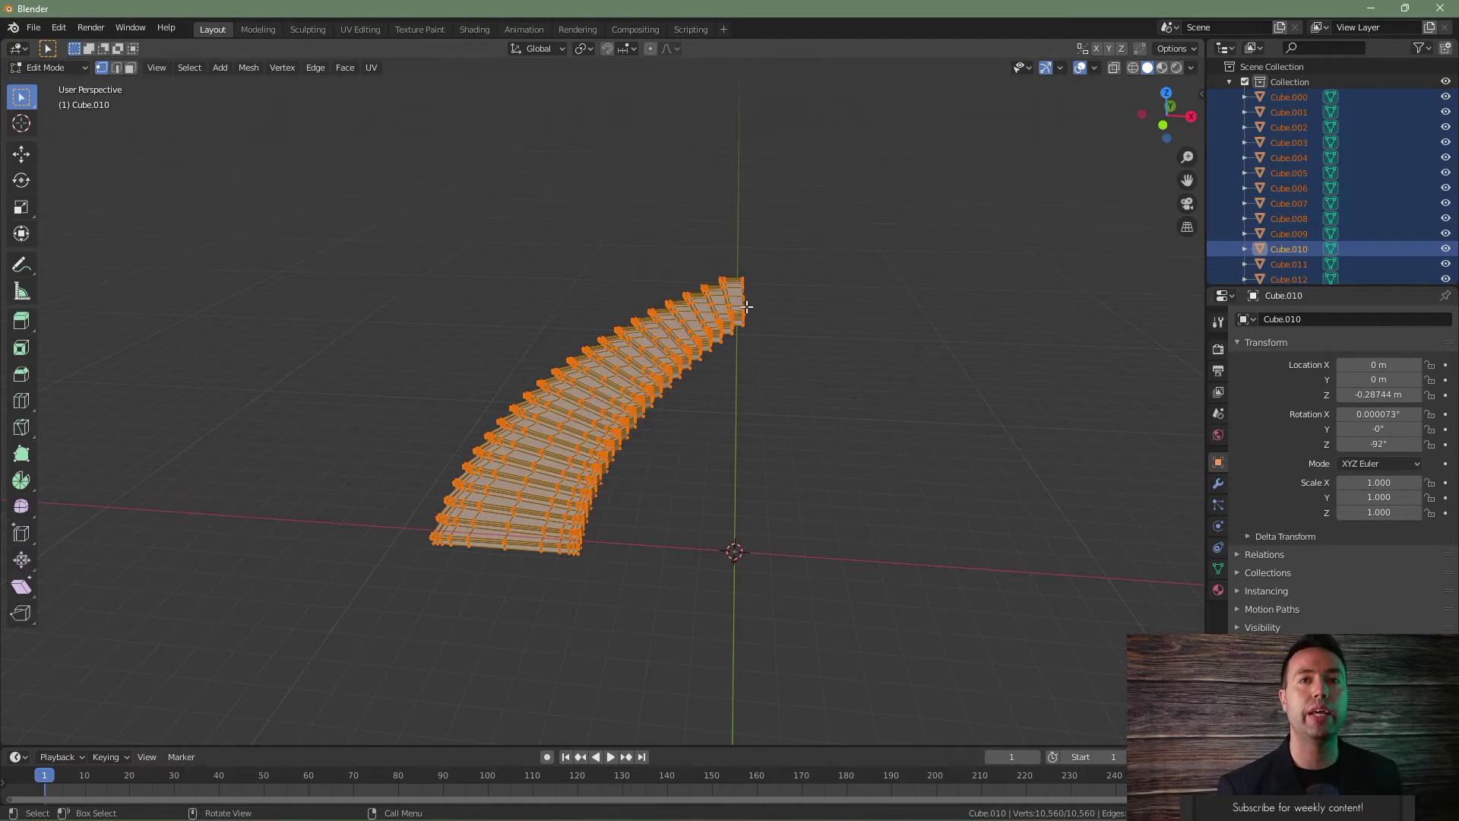
pyautogui.moveTo(746, 306); pyautogui.dragTo(714, 413, button='middle')
pyautogui.press('Tab')
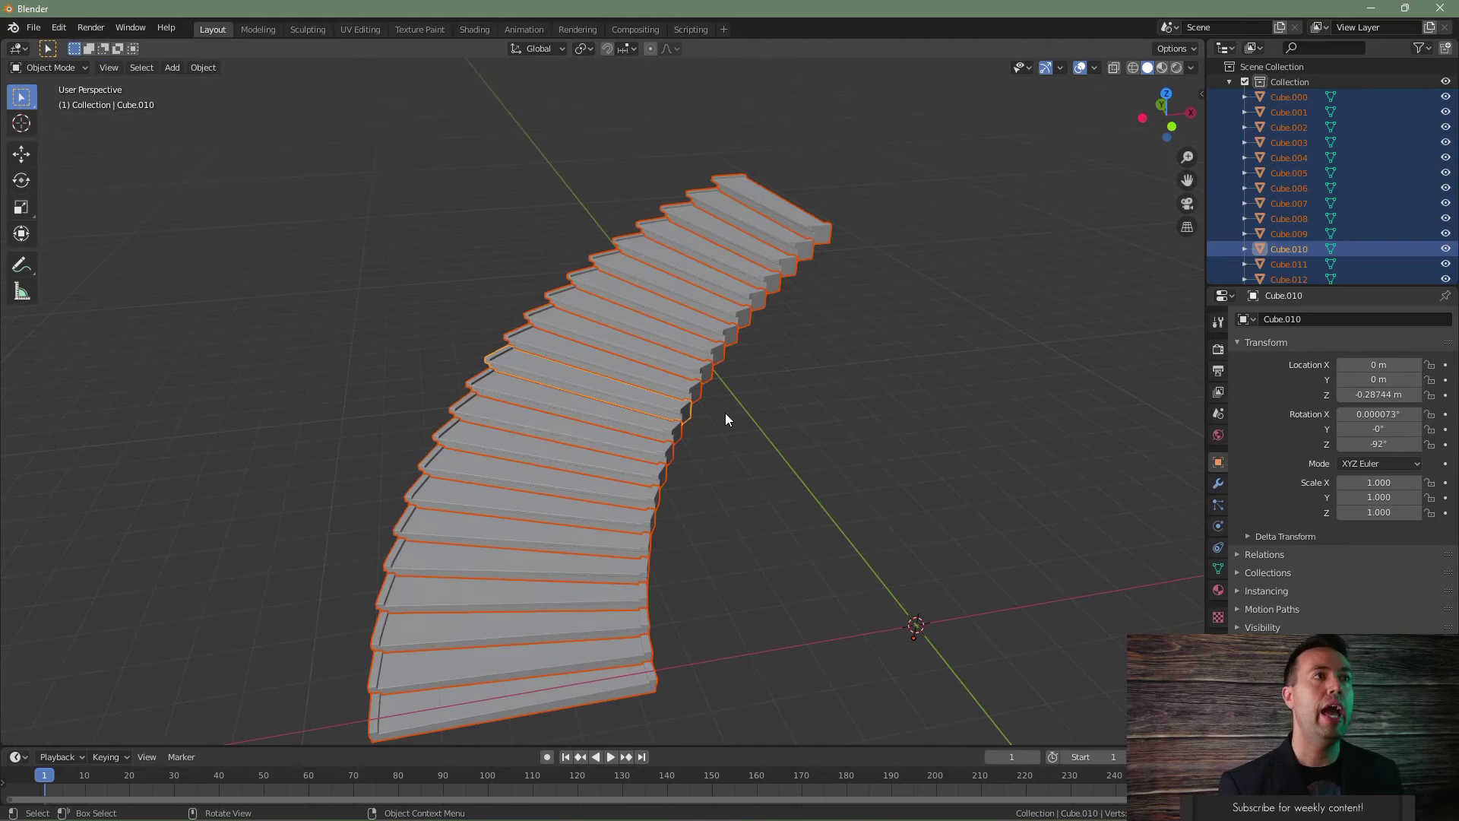
pyautogui.press('Tab')
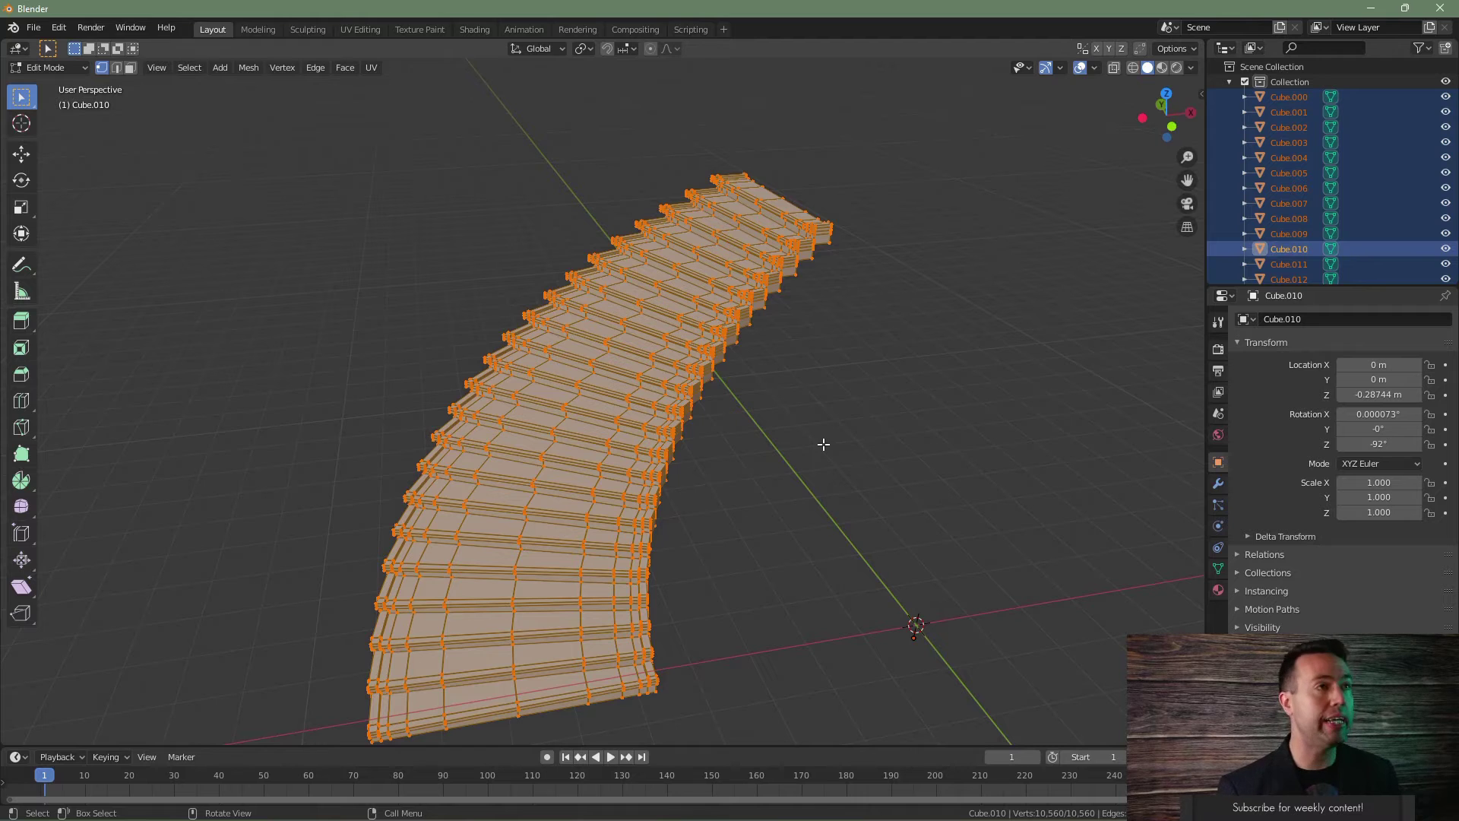
pyautogui.press('Tab')
pyautogui.press('Tab')
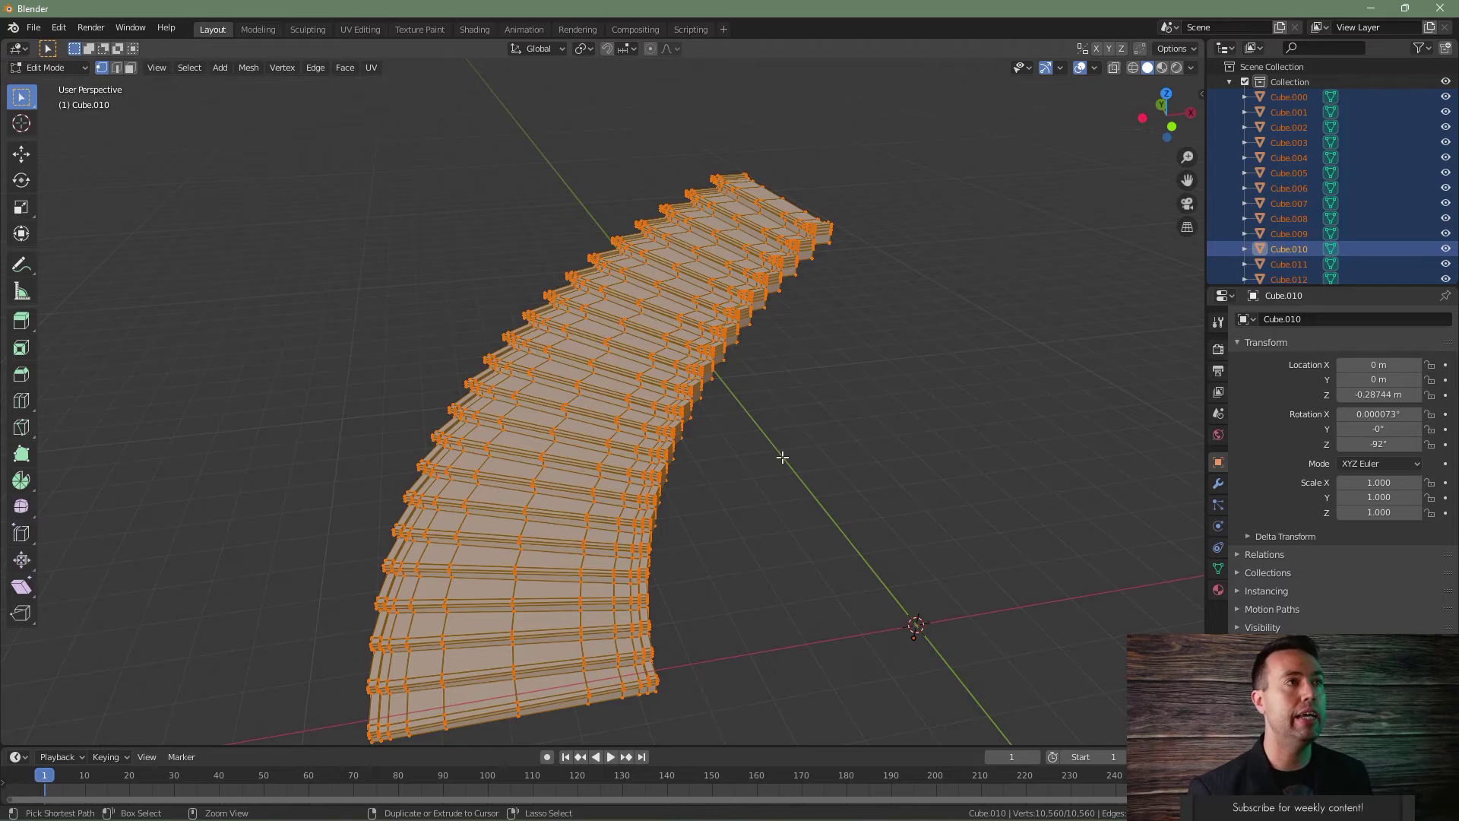
pyautogui.hotkey('ctrl', 'm')
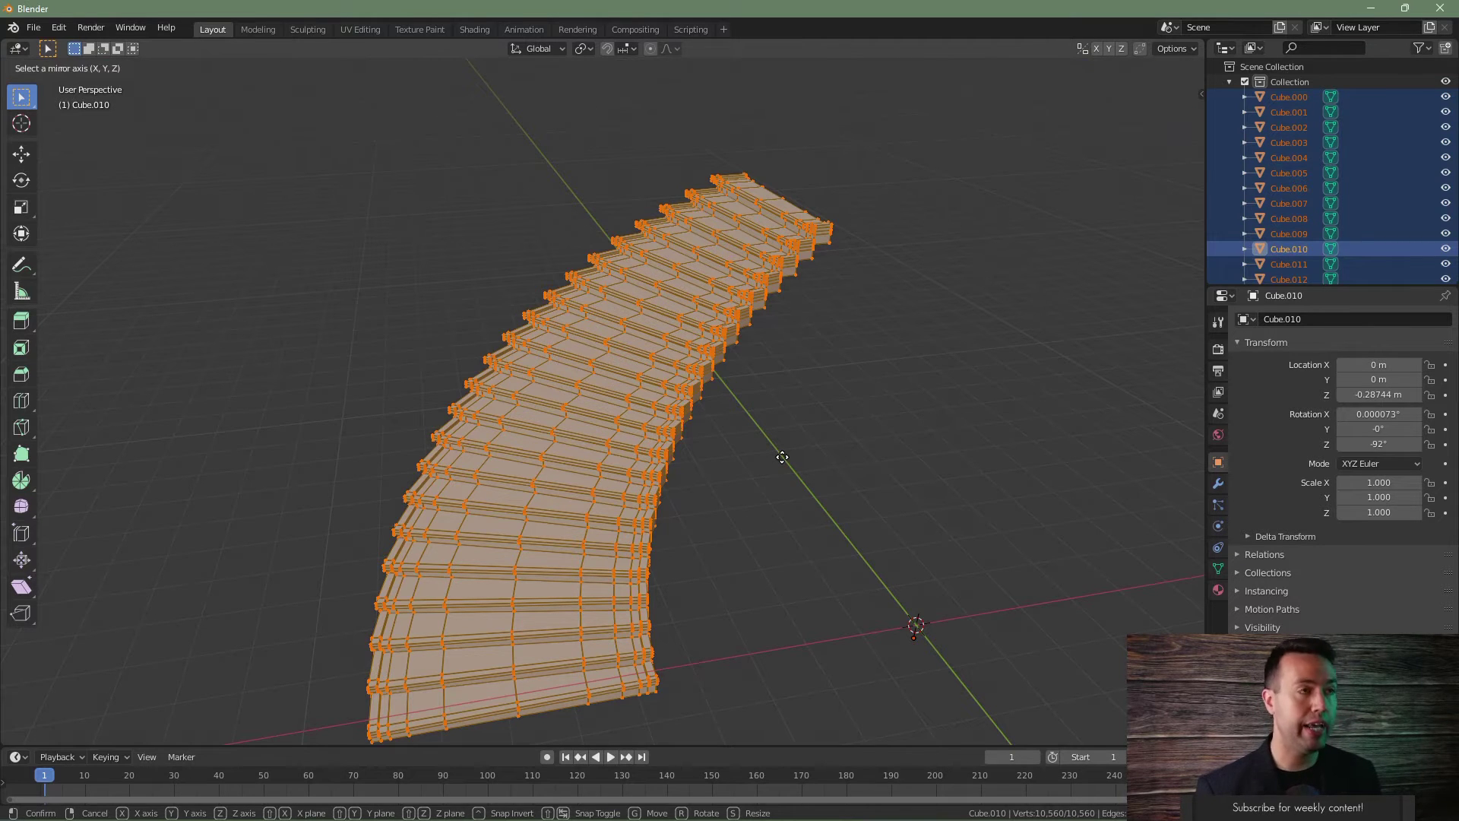
pyautogui.press('x')
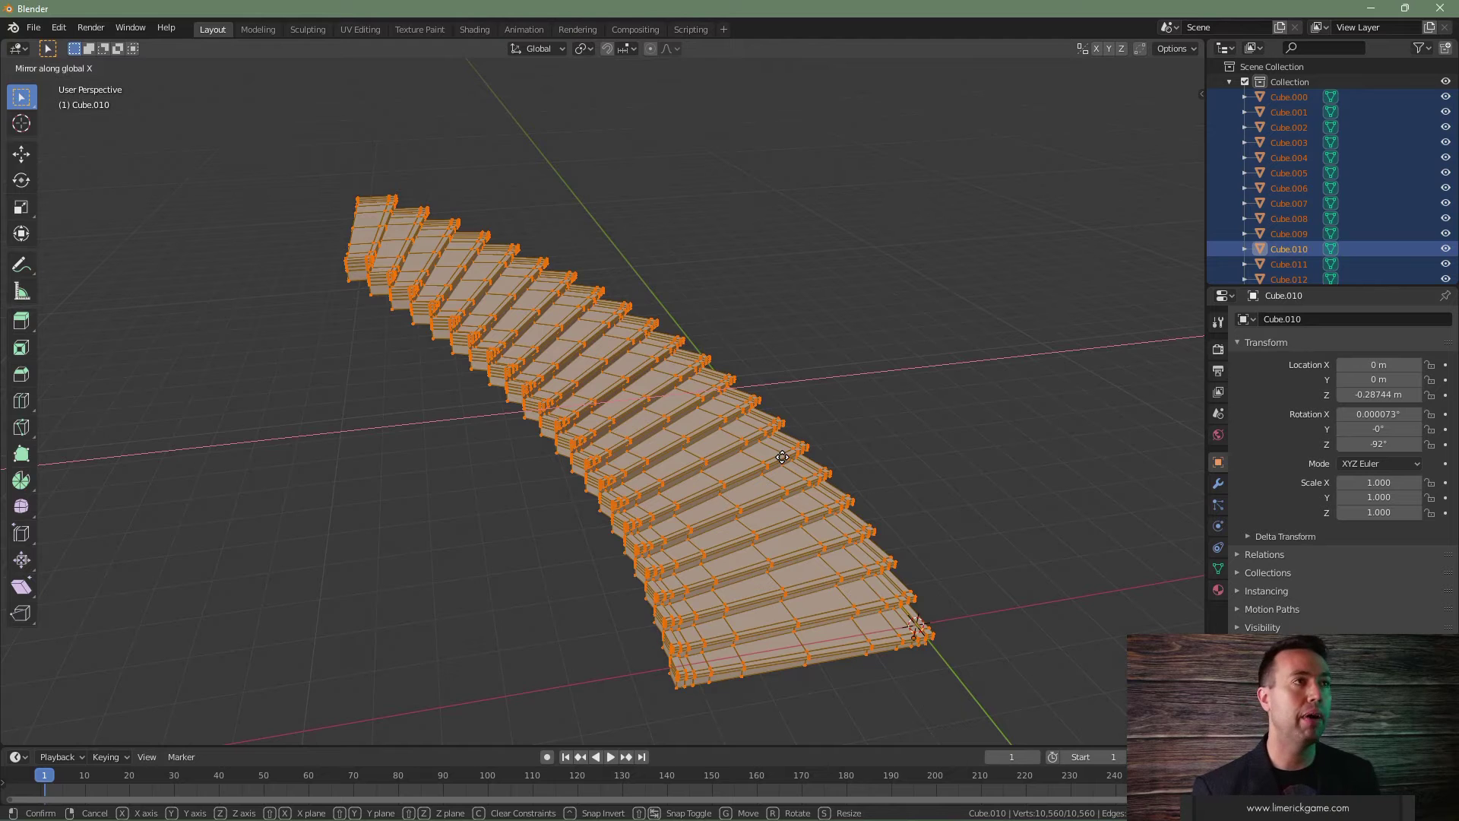
pyautogui.click(782, 457)
pyautogui.moveTo(880, 479); pyautogui.dragTo(829, 459, button='middle')
pyautogui.press('Tab')
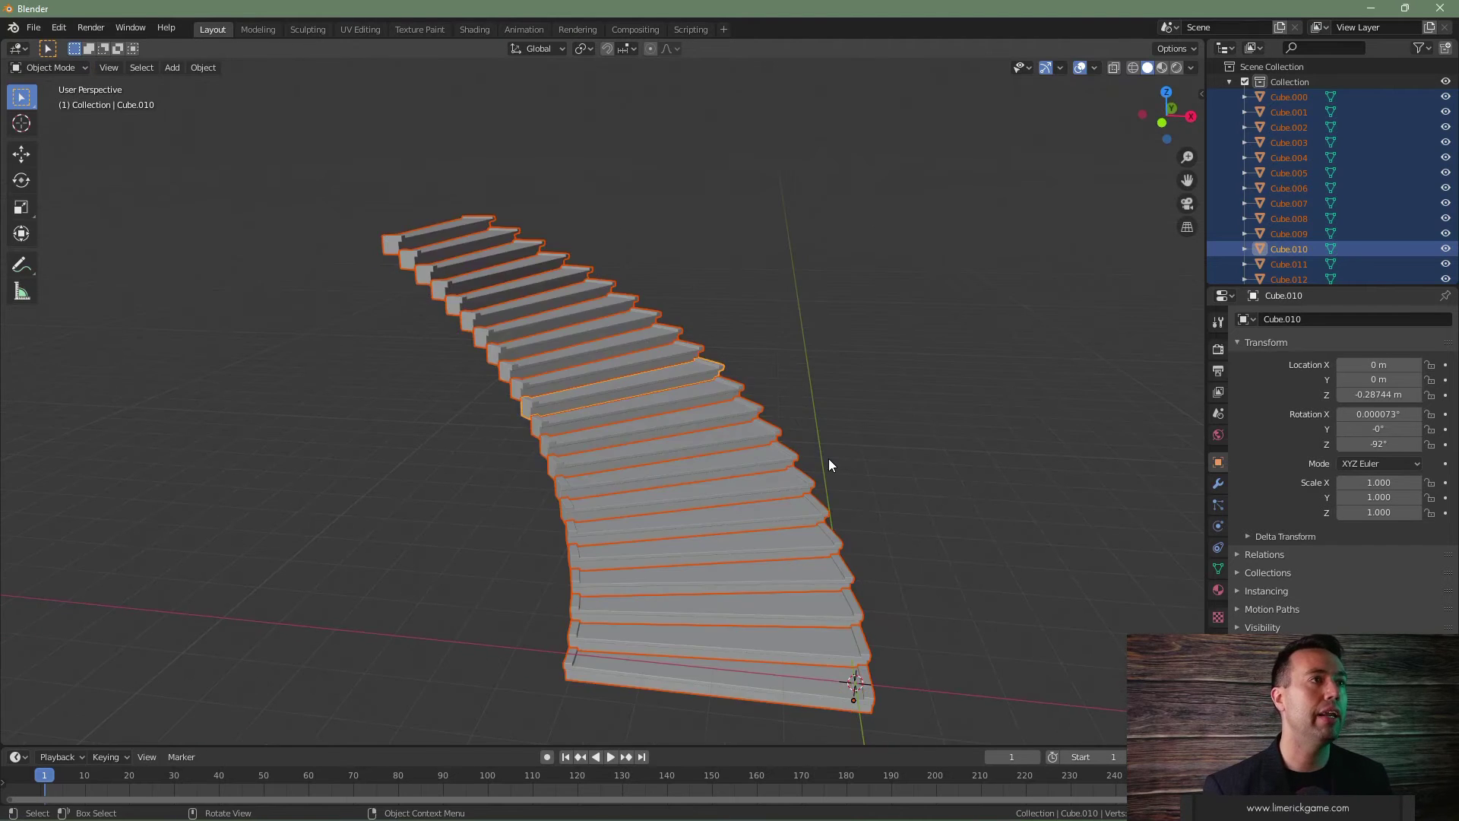
# Step: Turn on the Face Orientation overlay and inspect the mirrored staircase's faces
pyautogui.scroll(-4, 735, 439)
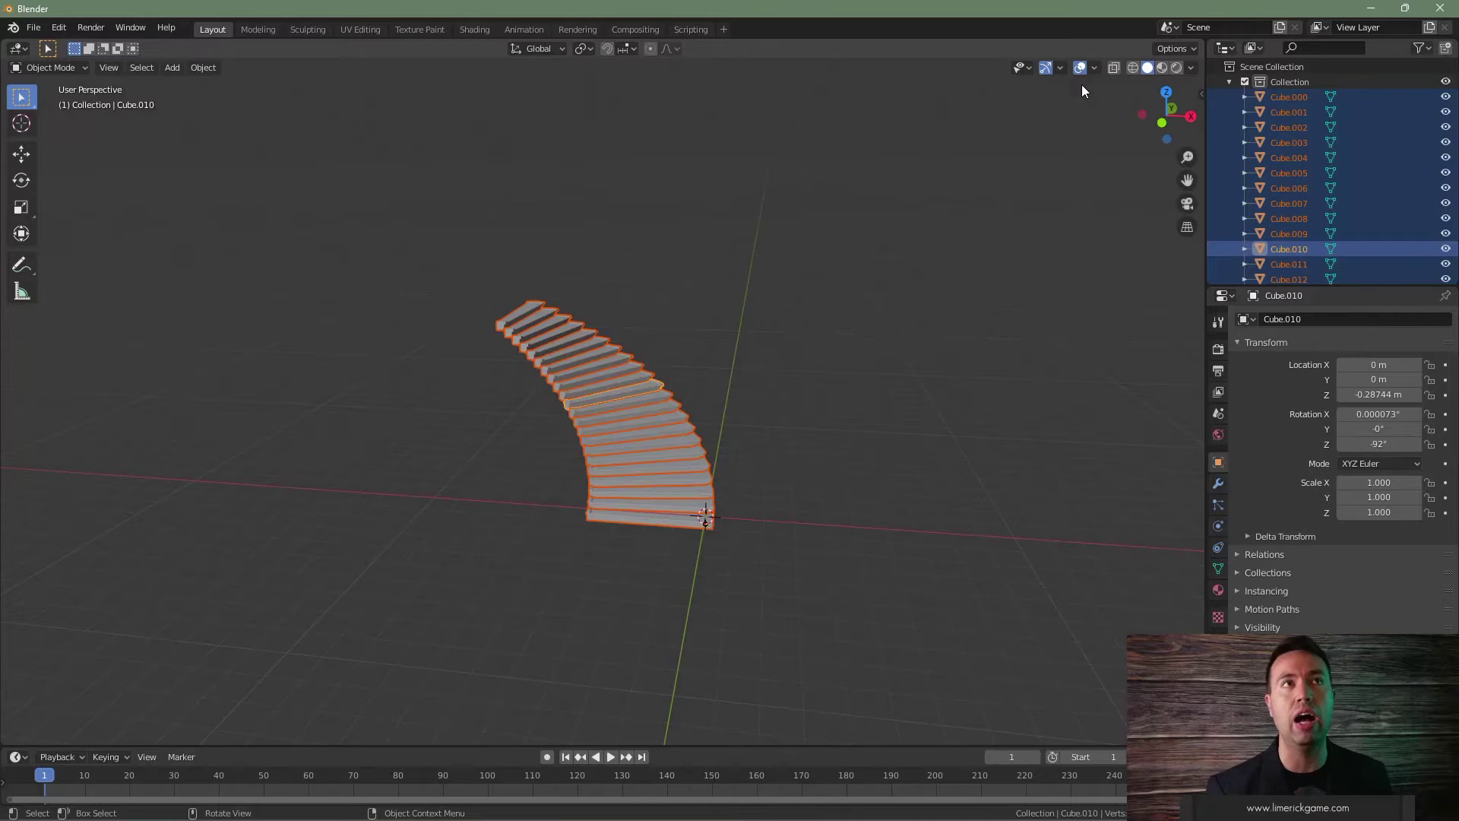
pyautogui.click(1095, 68)
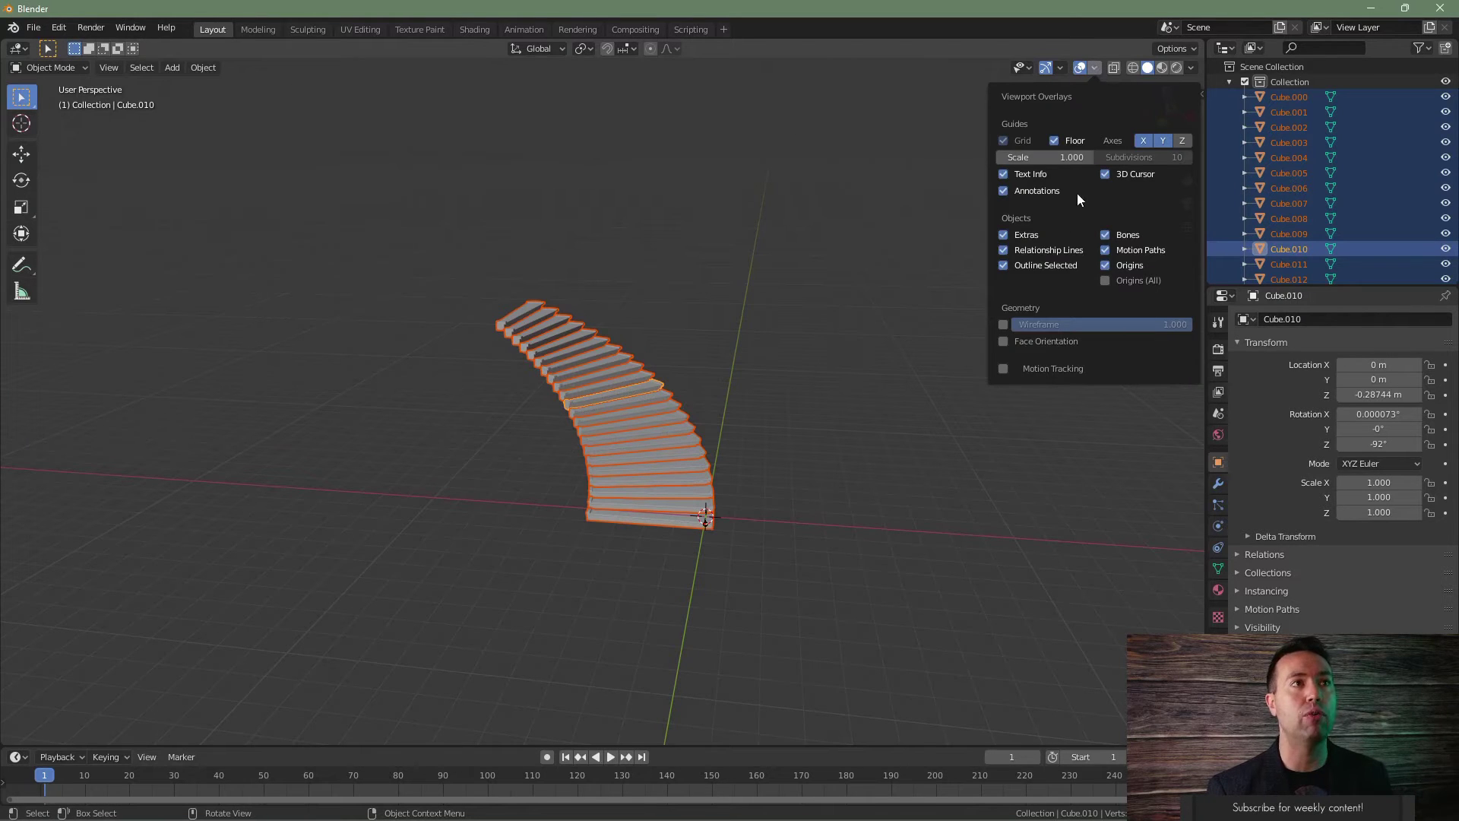
pyautogui.click(1003, 341)
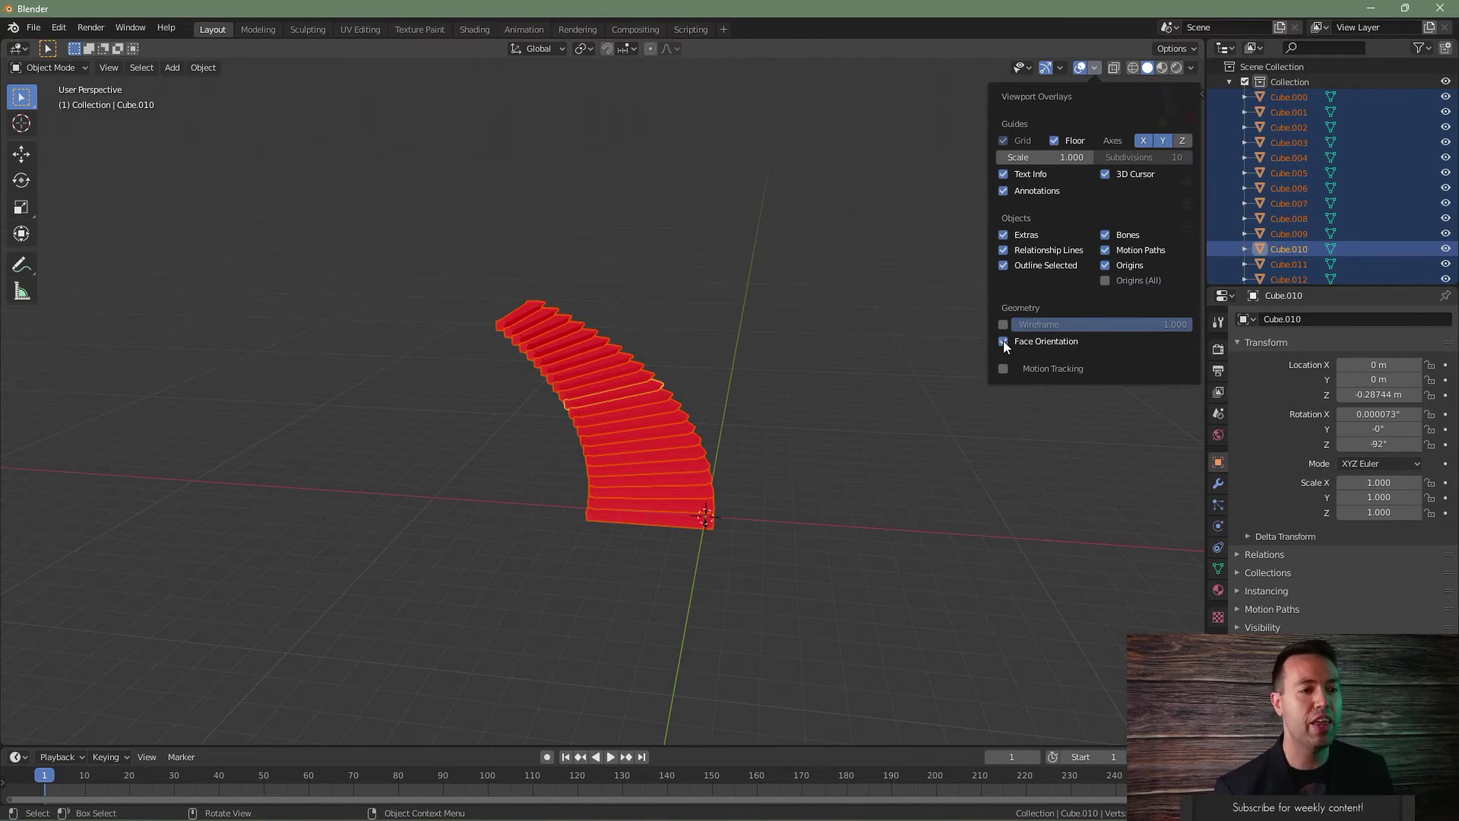
pyautogui.moveTo(582, 420); pyautogui.dragTo(618, 445, button='middle')
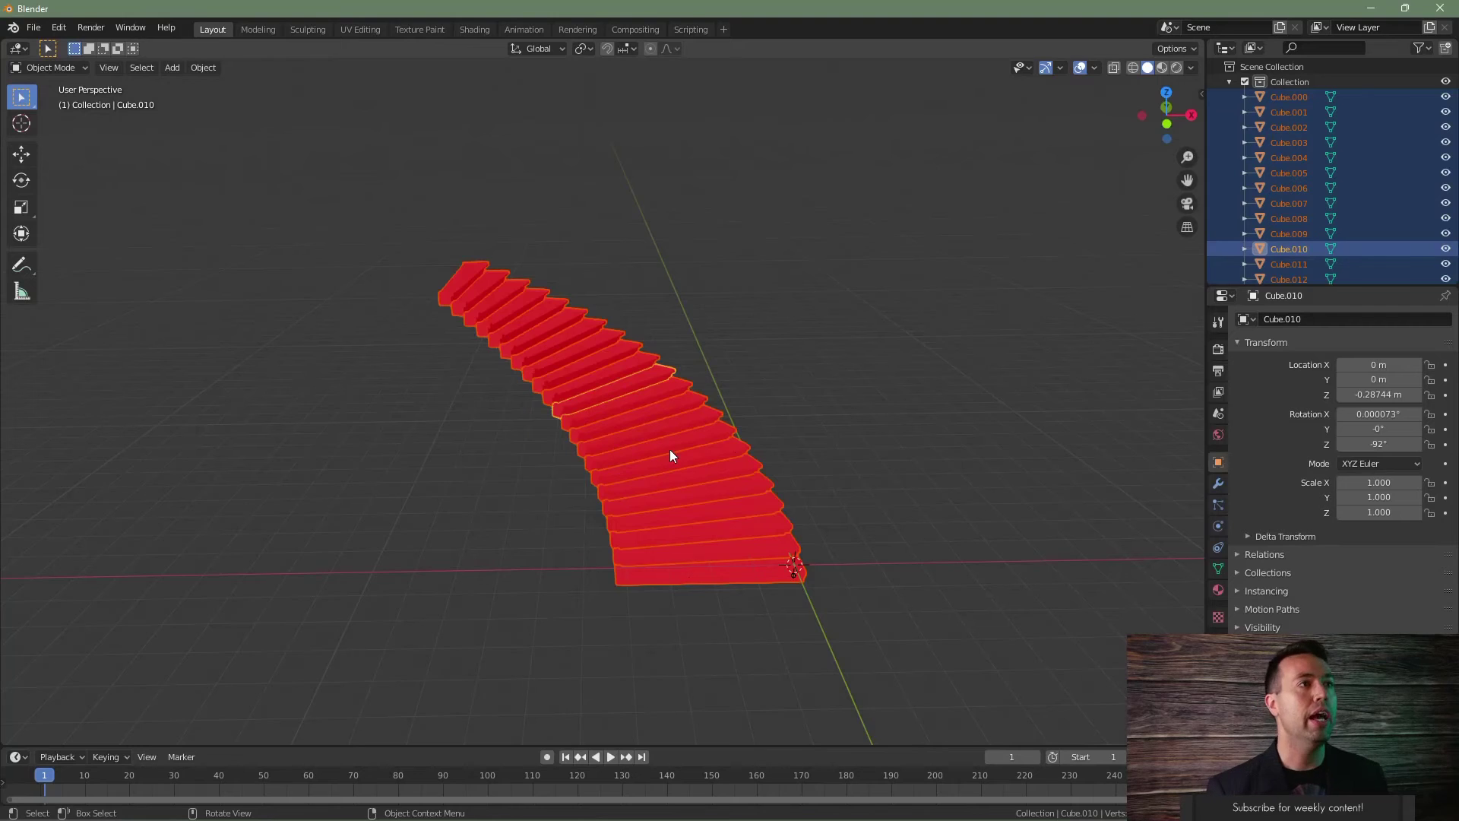
# Step: Recalculate the normals of all the mirrored stair steps to the outside in Edit Mode, finishing in Object Mode
pyautogui.scroll(2, 670, 454)
pyautogui.press('Tab')
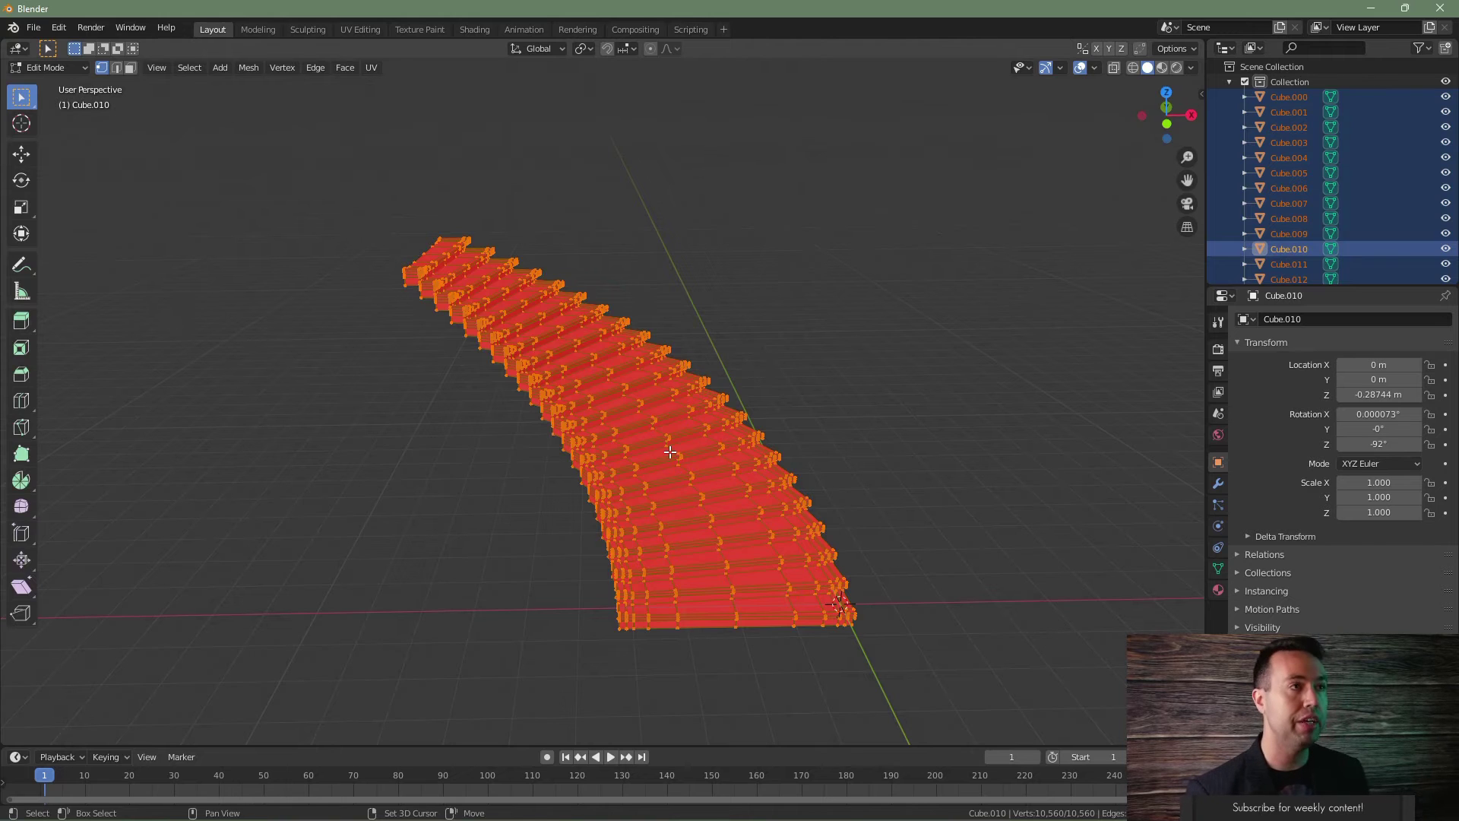
pyautogui.hotkey('shift', 'n')
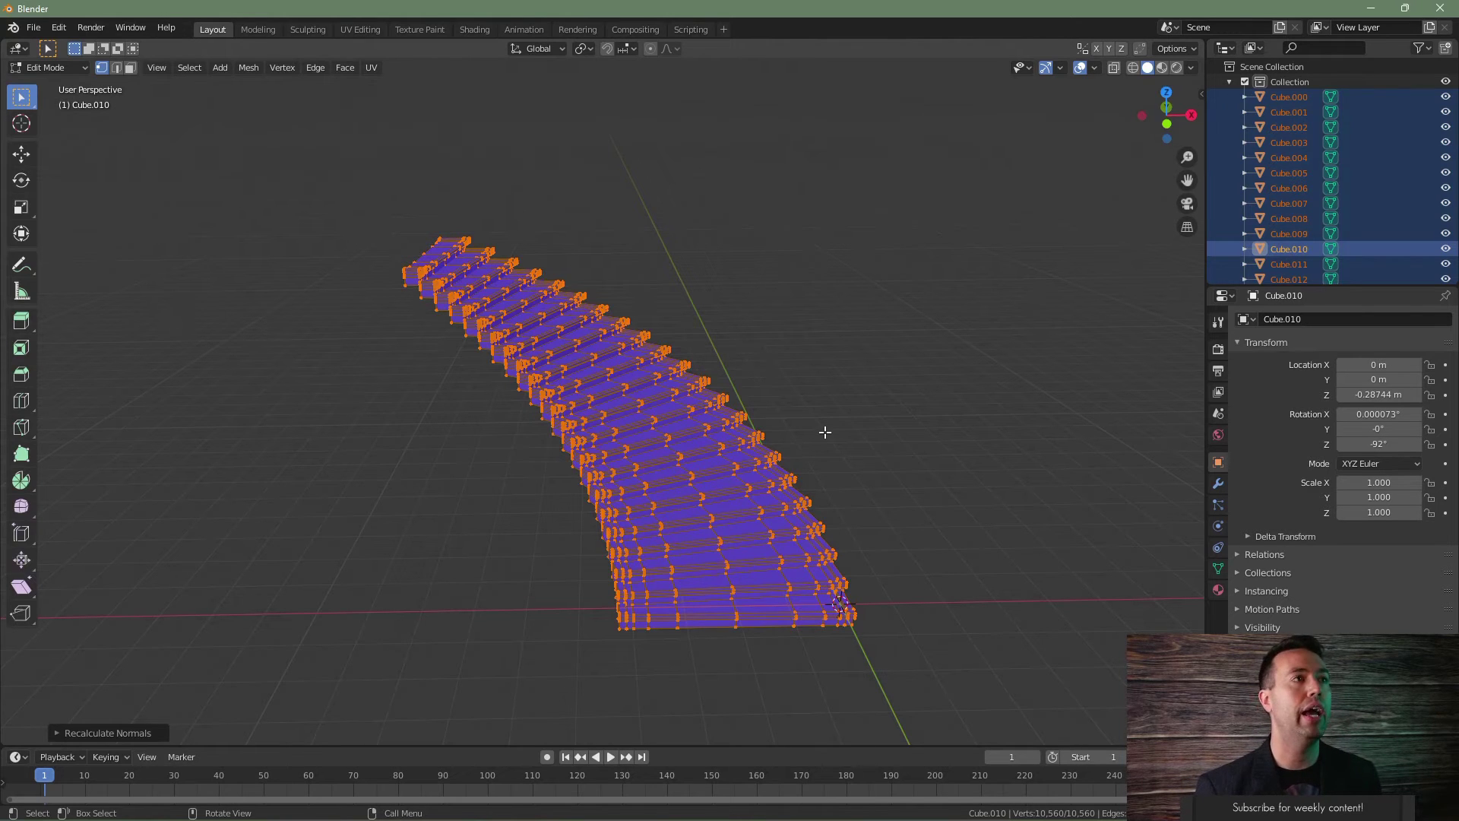
pyautogui.press('Tab')
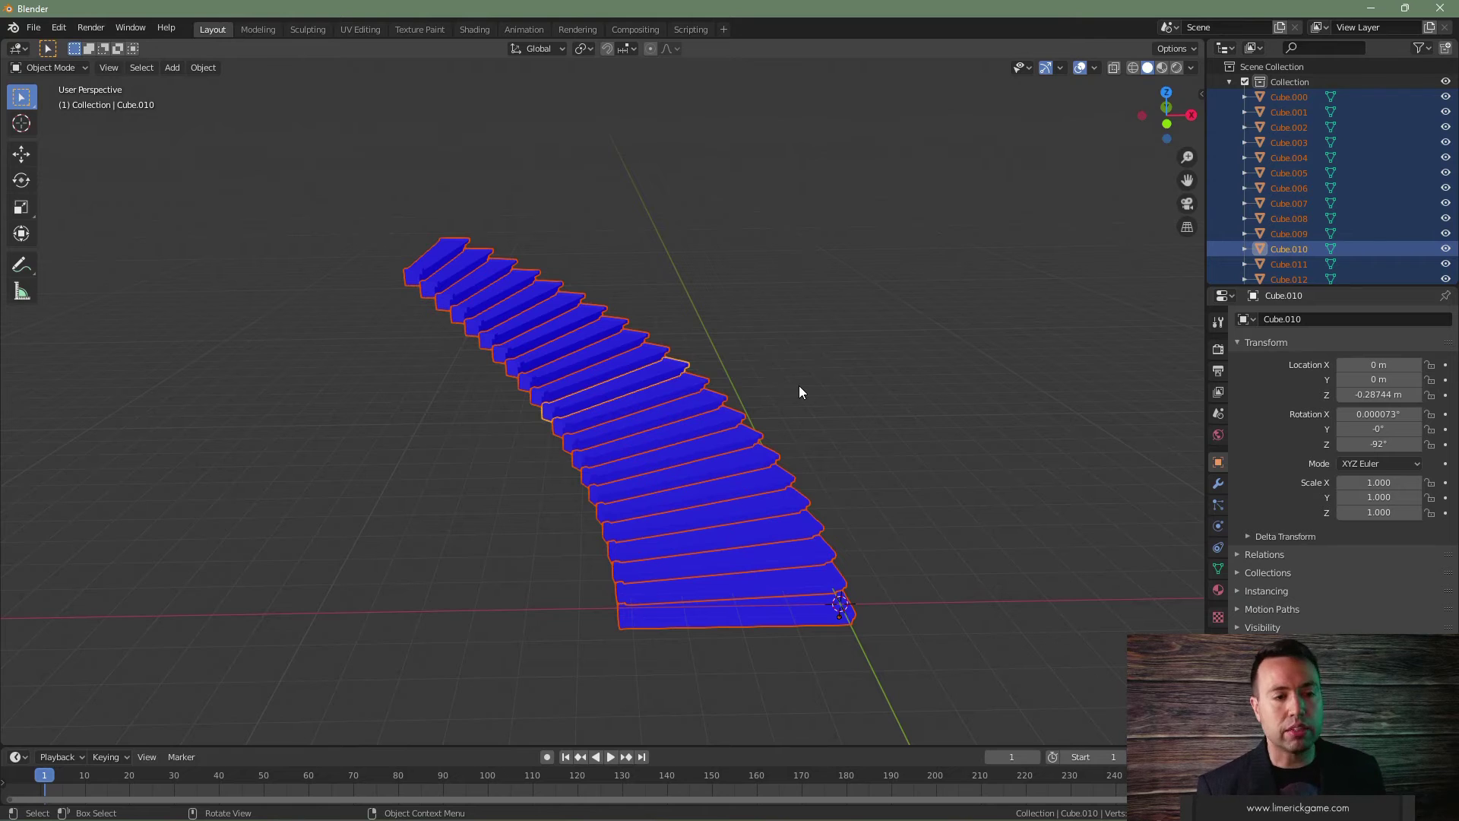
# Step: Undo the normals recalculation and the Edit Mode mirroring of the staircase
pyautogui.hotkey('ctrl', 'z')
pyautogui.hotkey('ctrl', 'z')
pyautogui.hotkey('ctrl', 'z')
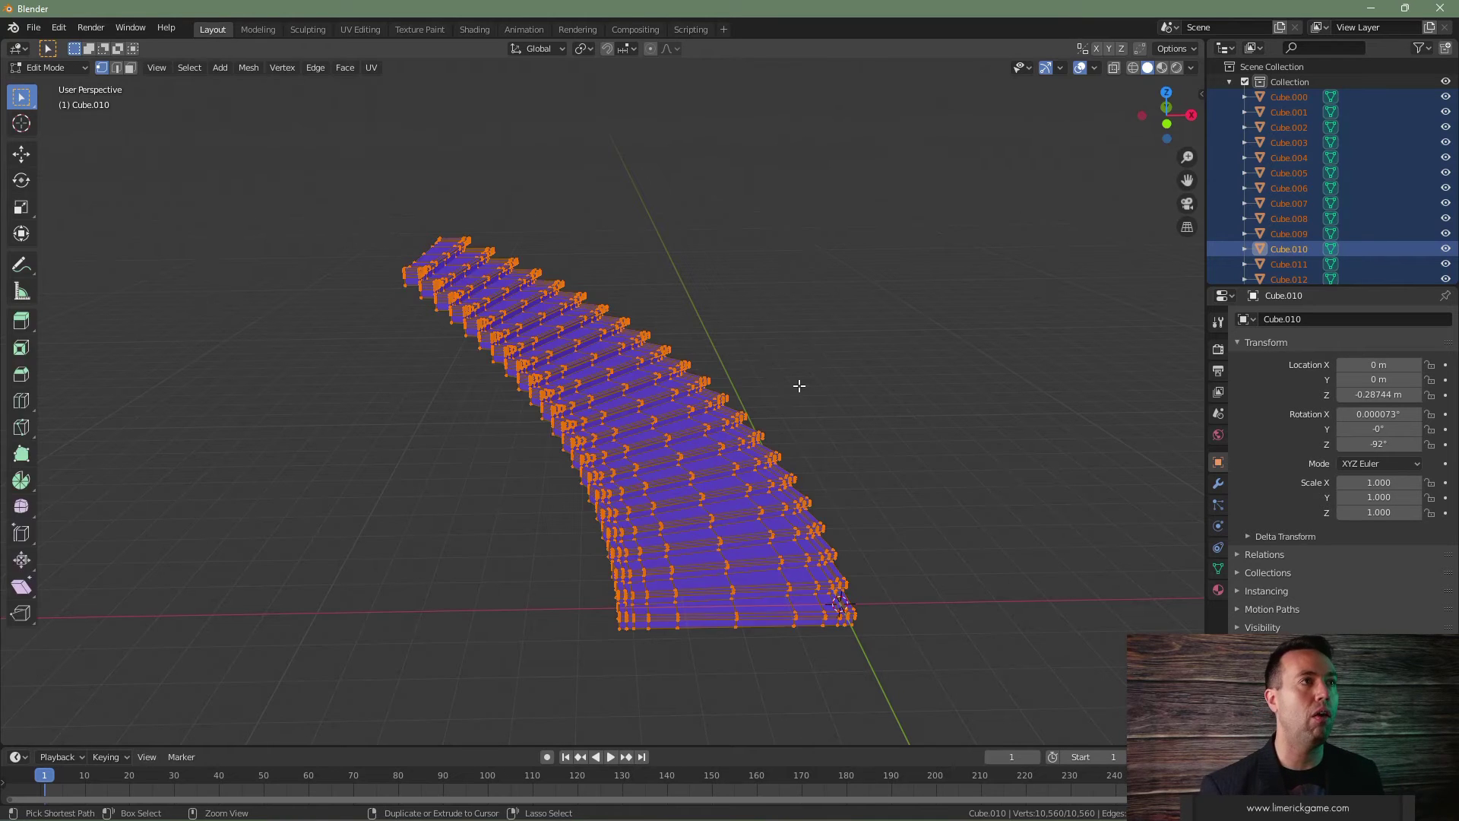
pyautogui.hotkey('ctrl', 'z')
pyautogui.hotkey('ctrl', 'z')
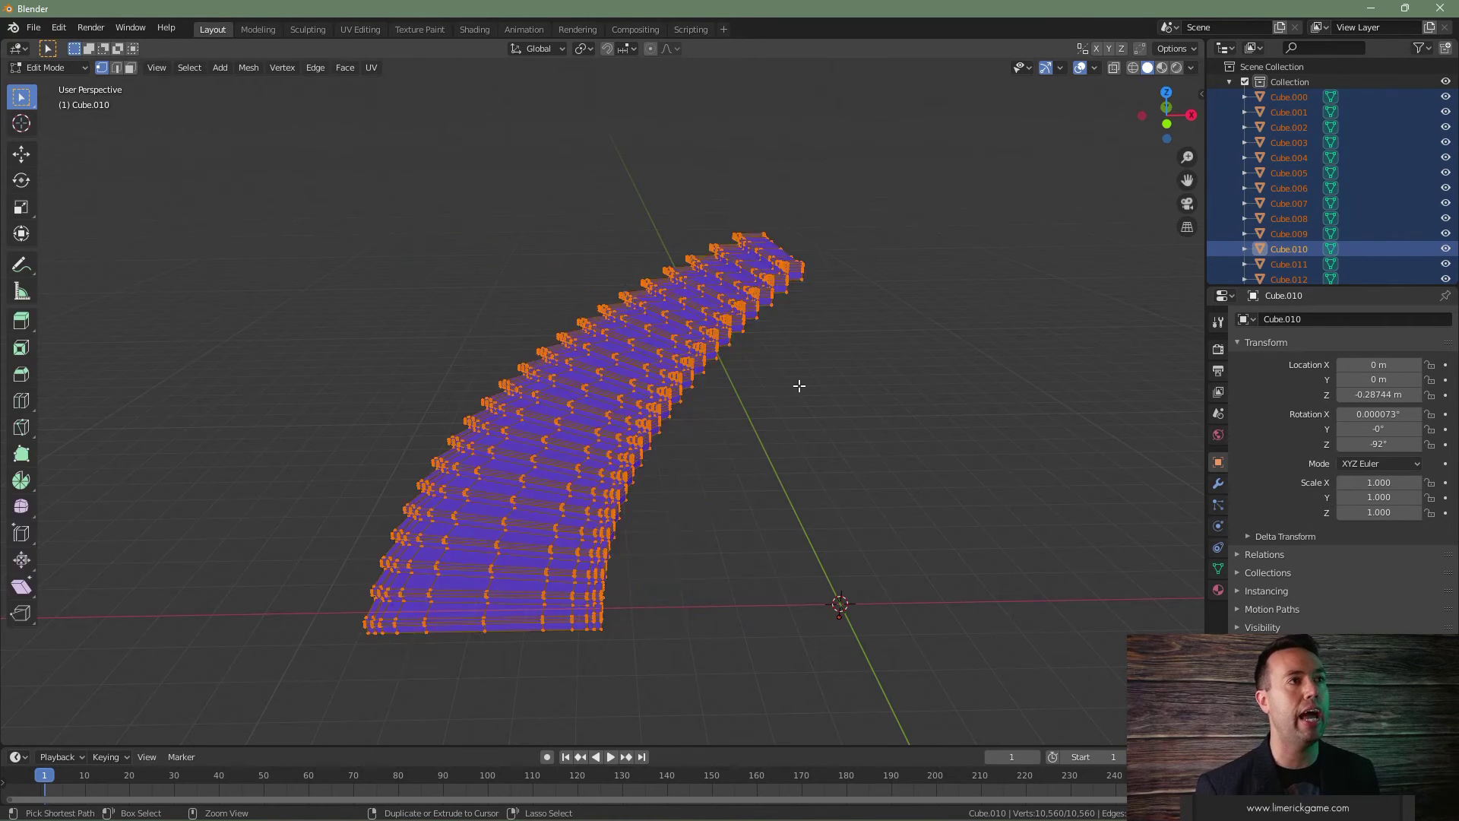
# Step: Deselect the staircase in Object Mode and turn off the Face Orientation overlay
pyautogui.click(839, 440)
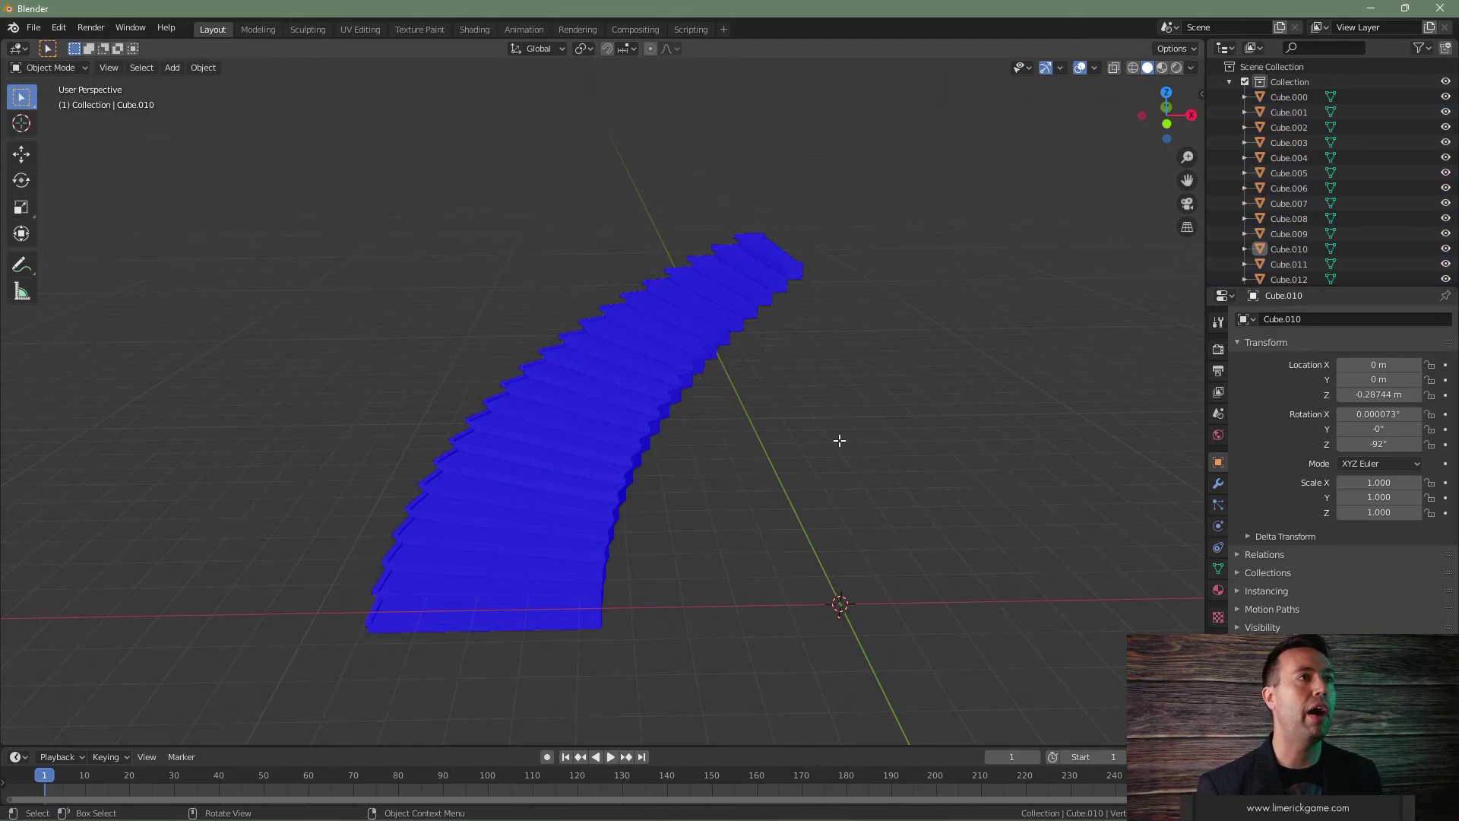
pyautogui.scroll(-4, 839, 440)
pyautogui.click(1095, 69)
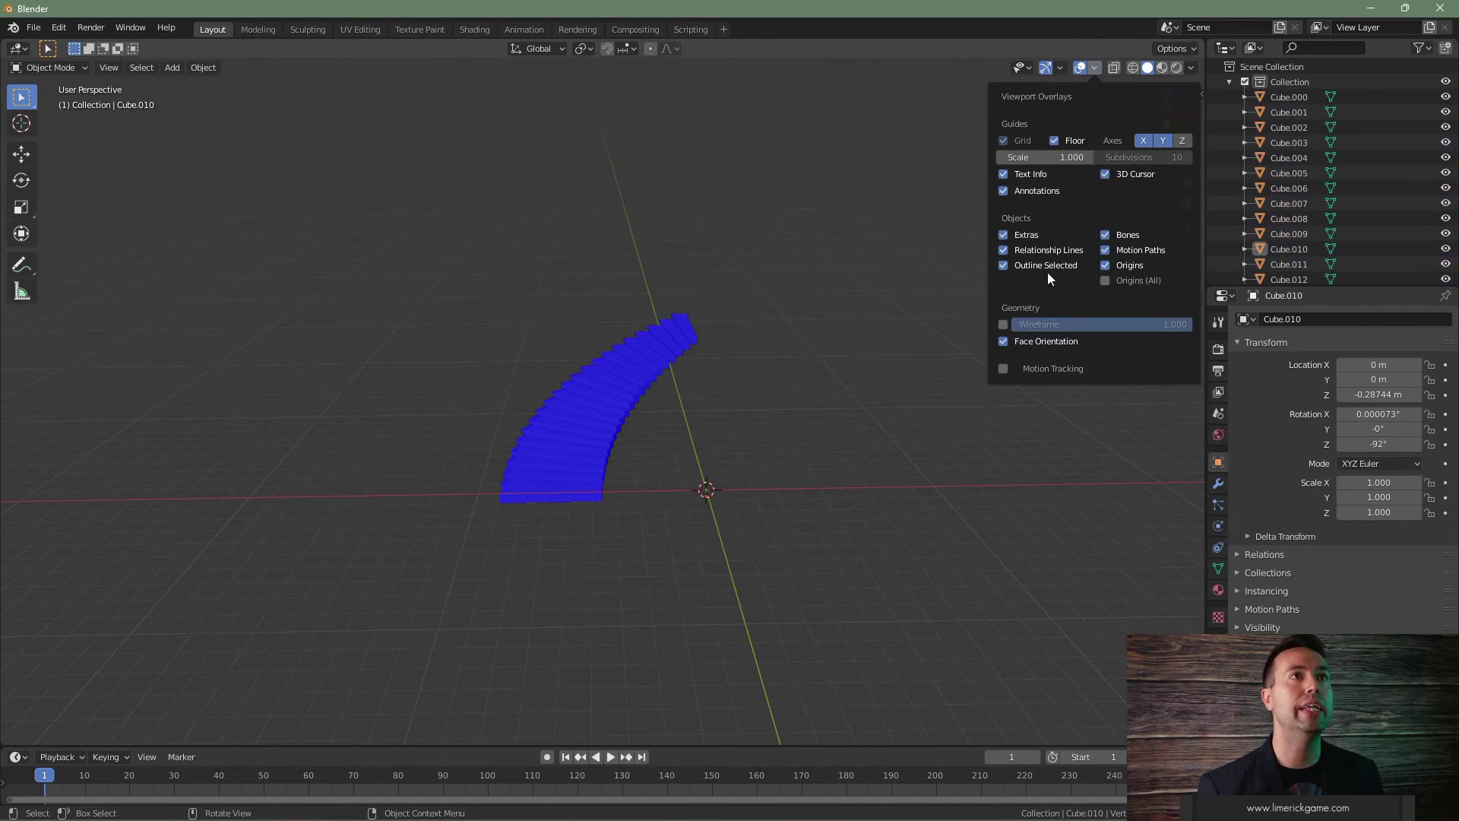
pyautogui.click(1002, 342)
# Step: Select all the stair steps, mirror their geometry along global X in Edit Mode, and return to Object Mode
pyautogui.moveTo(763, 302); pyautogui.dragTo(454, 548)
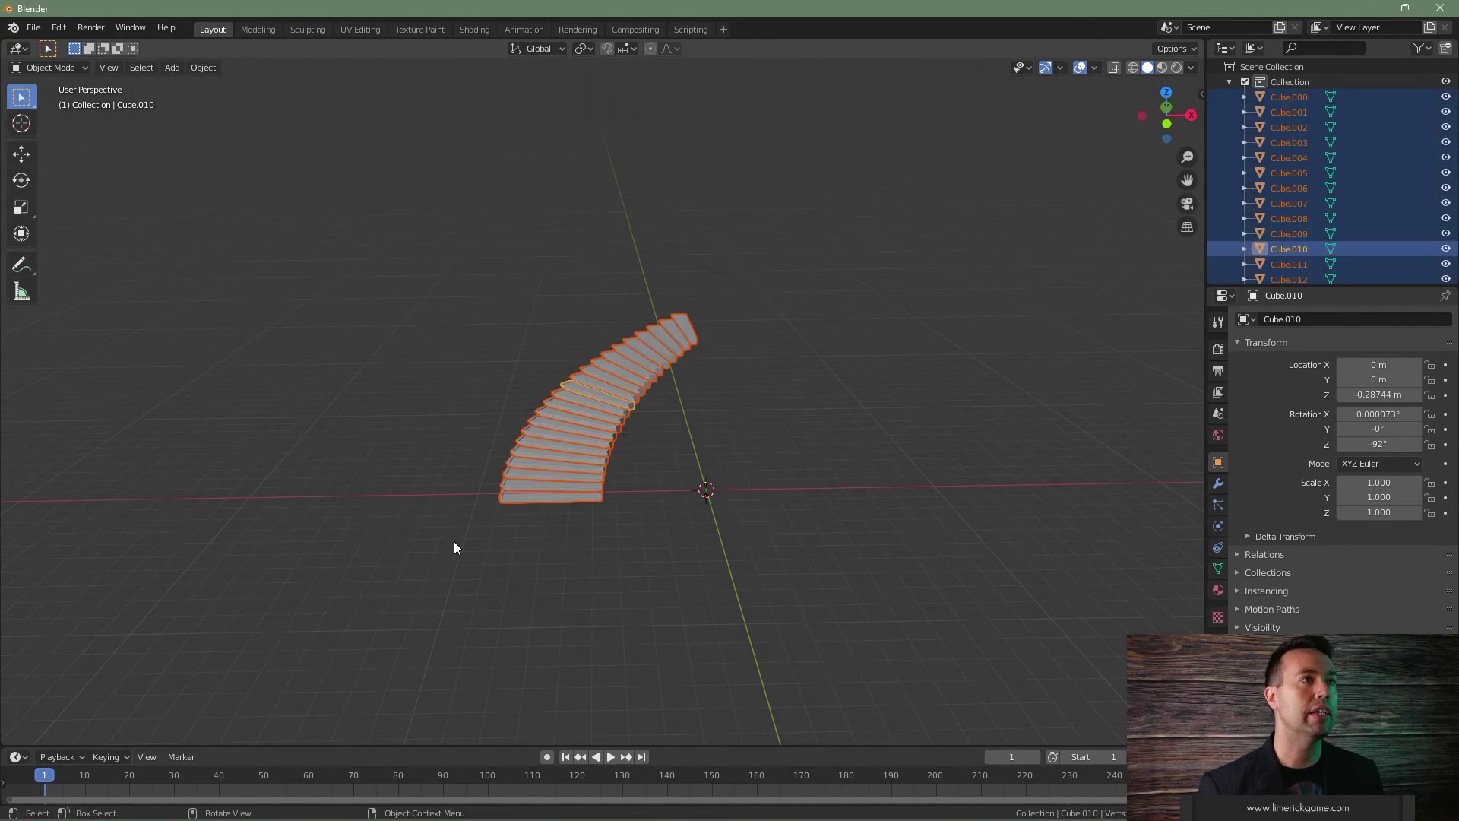
pyautogui.press('Tab')
pyautogui.hotkey('ctrl', 'm')
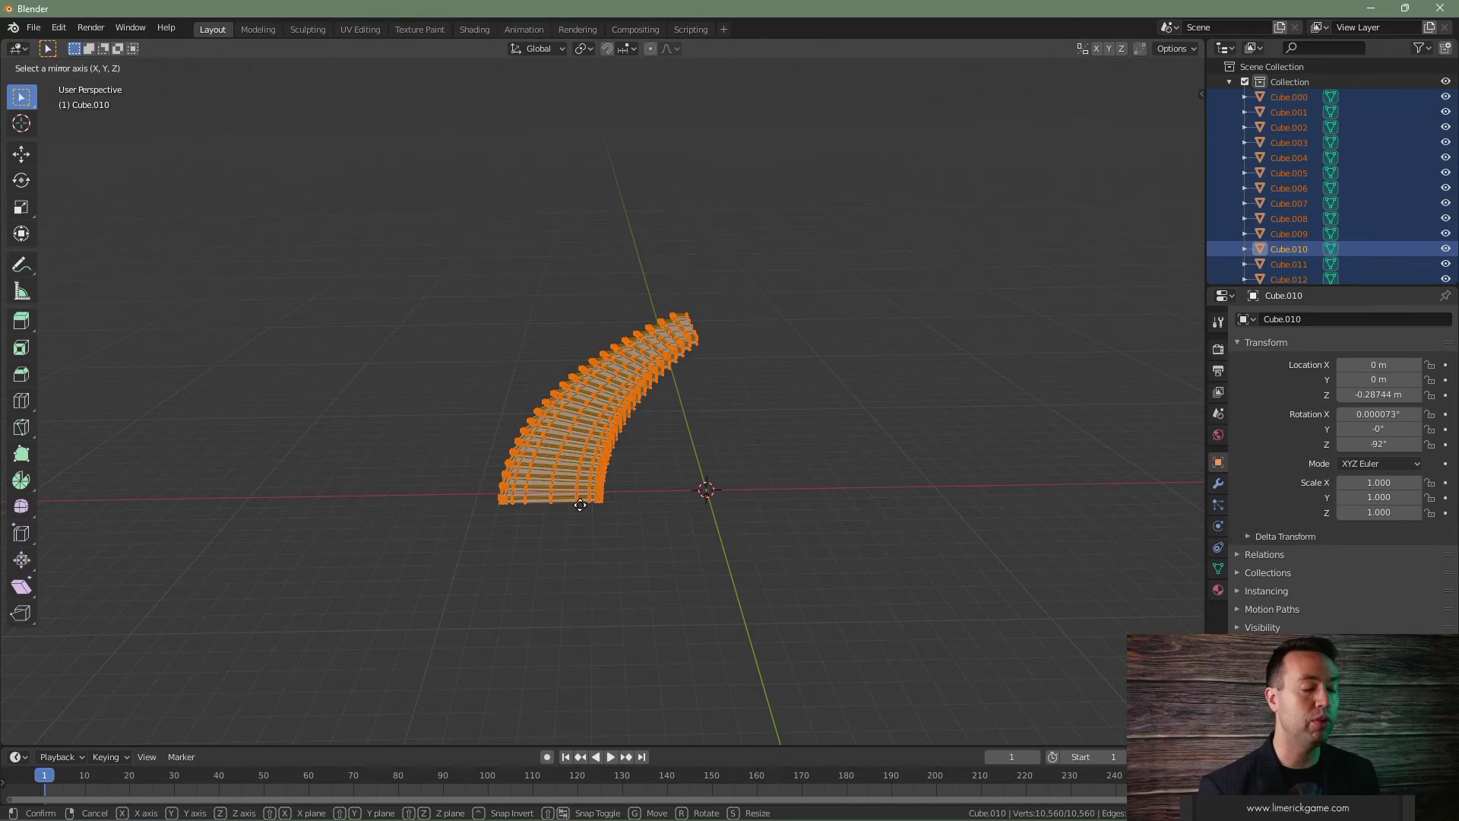
pyautogui.press('x')
pyautogui.press('Return')
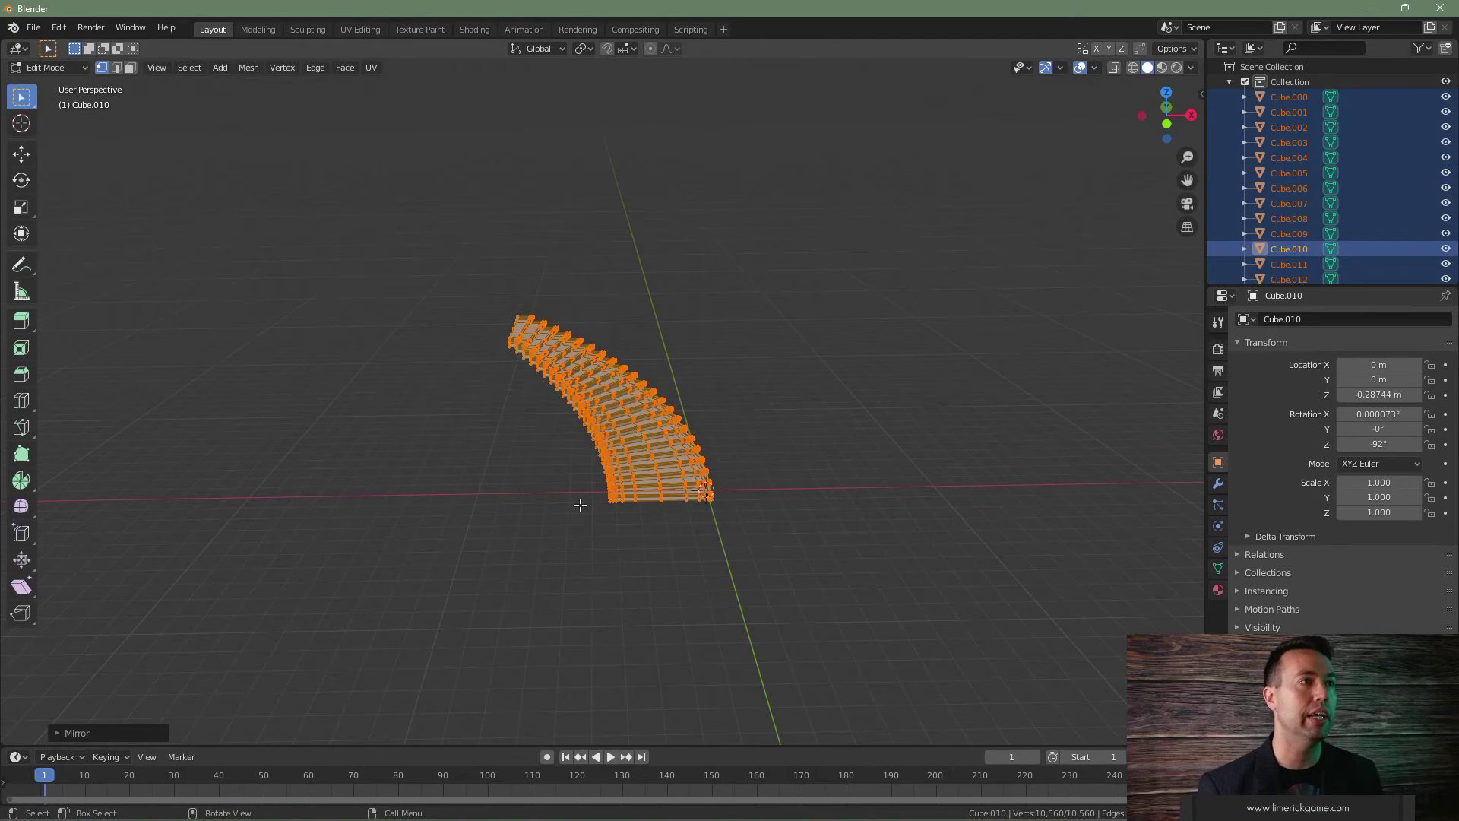
pyautogui.press('Tab')
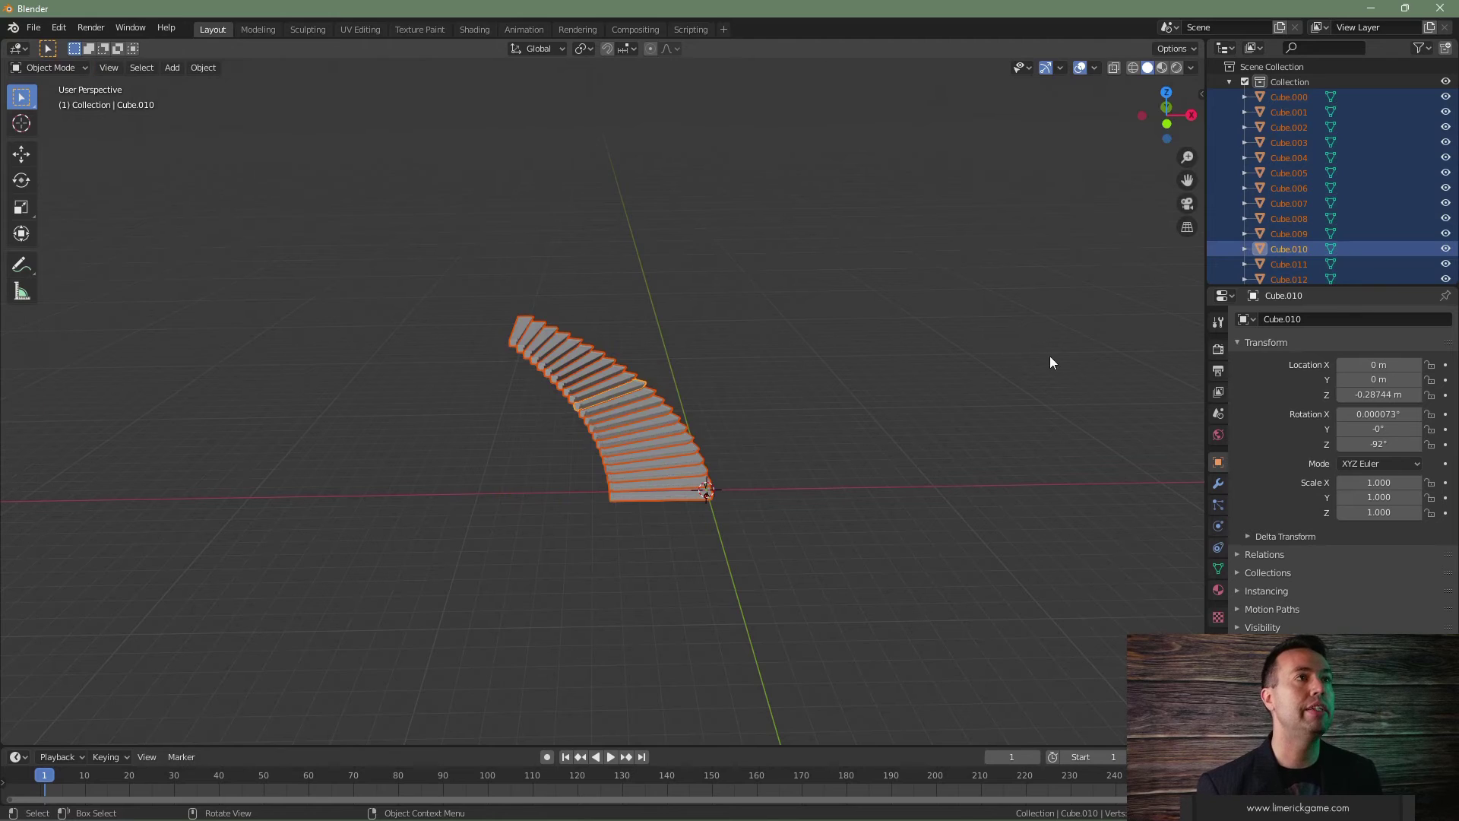
# Step: Turn on the Face Orientation overlay and deselect the mirrored stair steps to check their normals
pyautogui.click(1095, 68)
pyautogui.click(1003, 341)
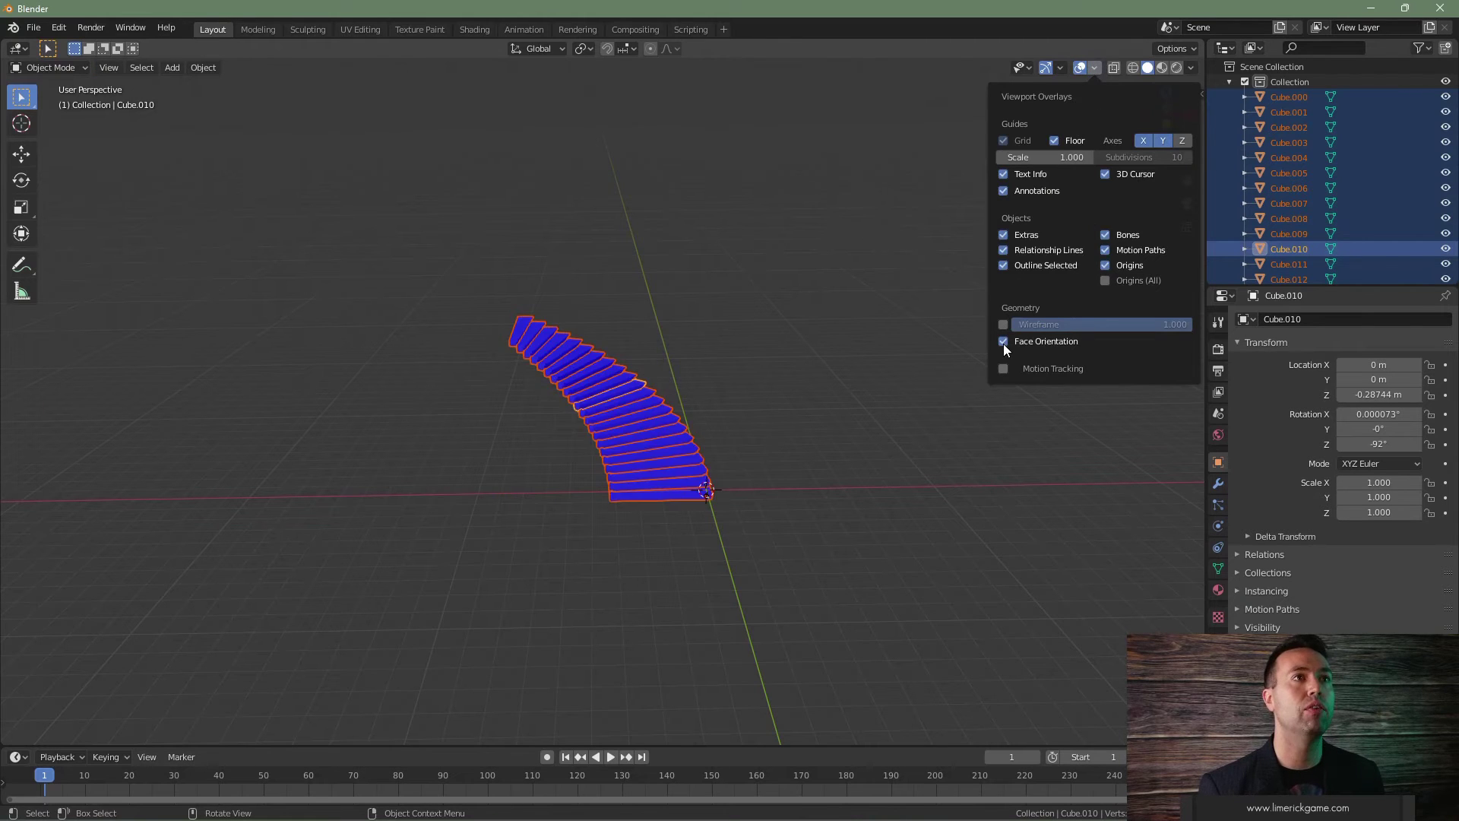
pyautogui.click(867, 456)
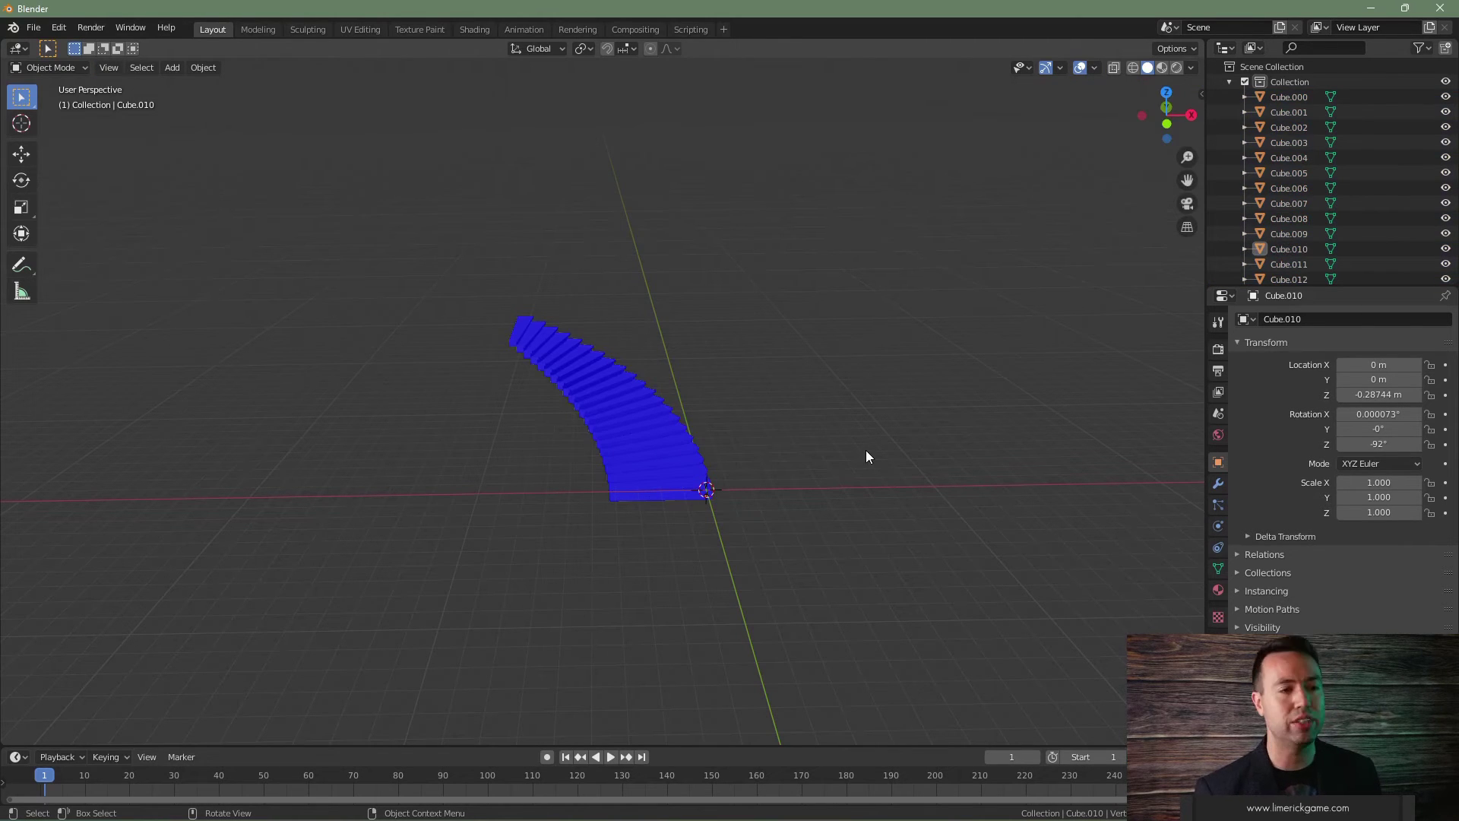
# Step: Switch to the Unreal Editor and try to select the mirrored staircase and its railing beneath the hall floor for moving
pyautogui.click(1370, 10)
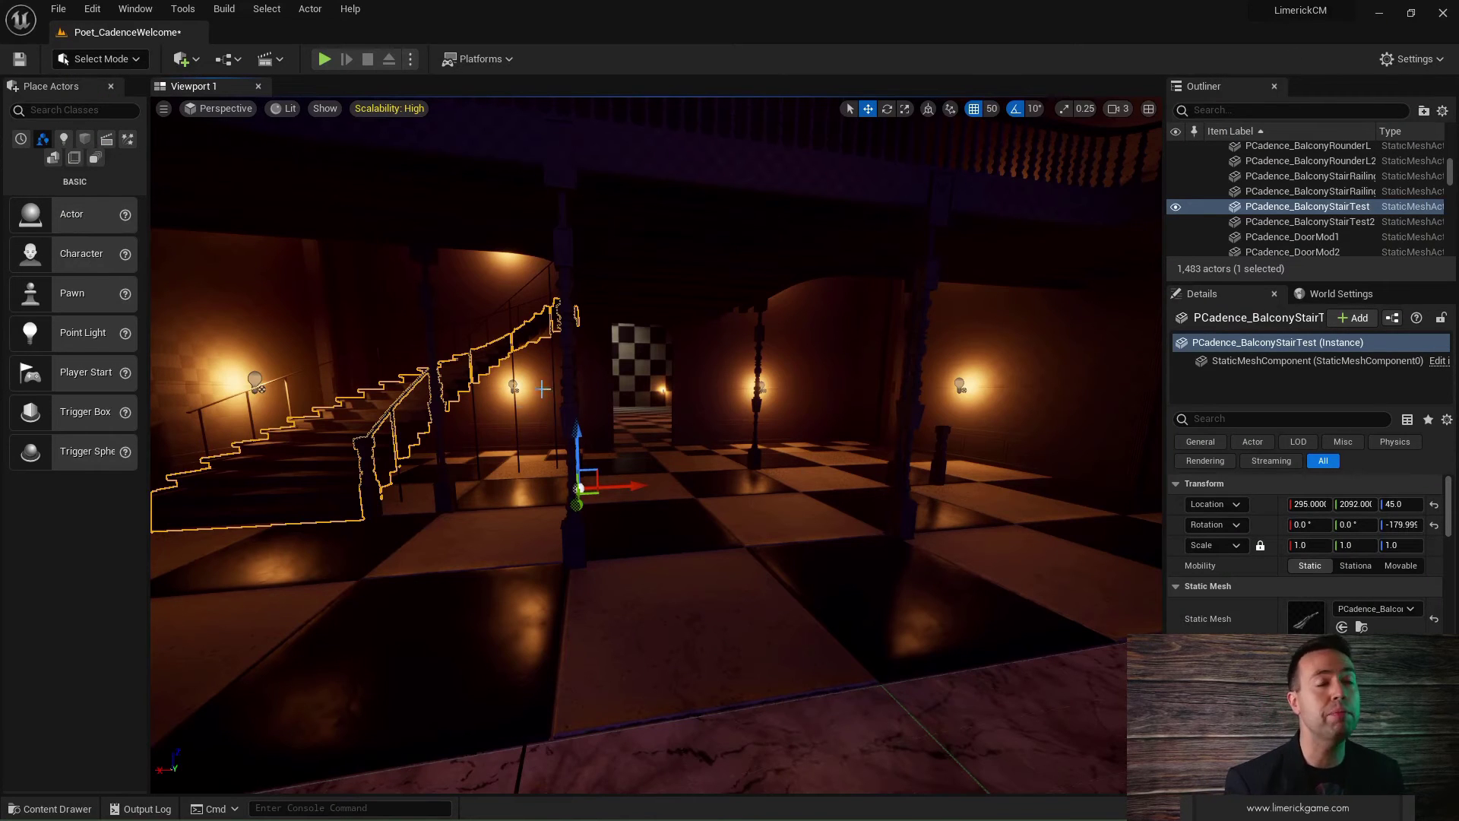
pyautogui.moveTo(802, 433); pyautogui.dragTo(856, 445, button='right')
pyautogui.moveTo(763, 395); pyautogui.dragTo(804, 407, button='right')
pyautogui.click(806, 410)
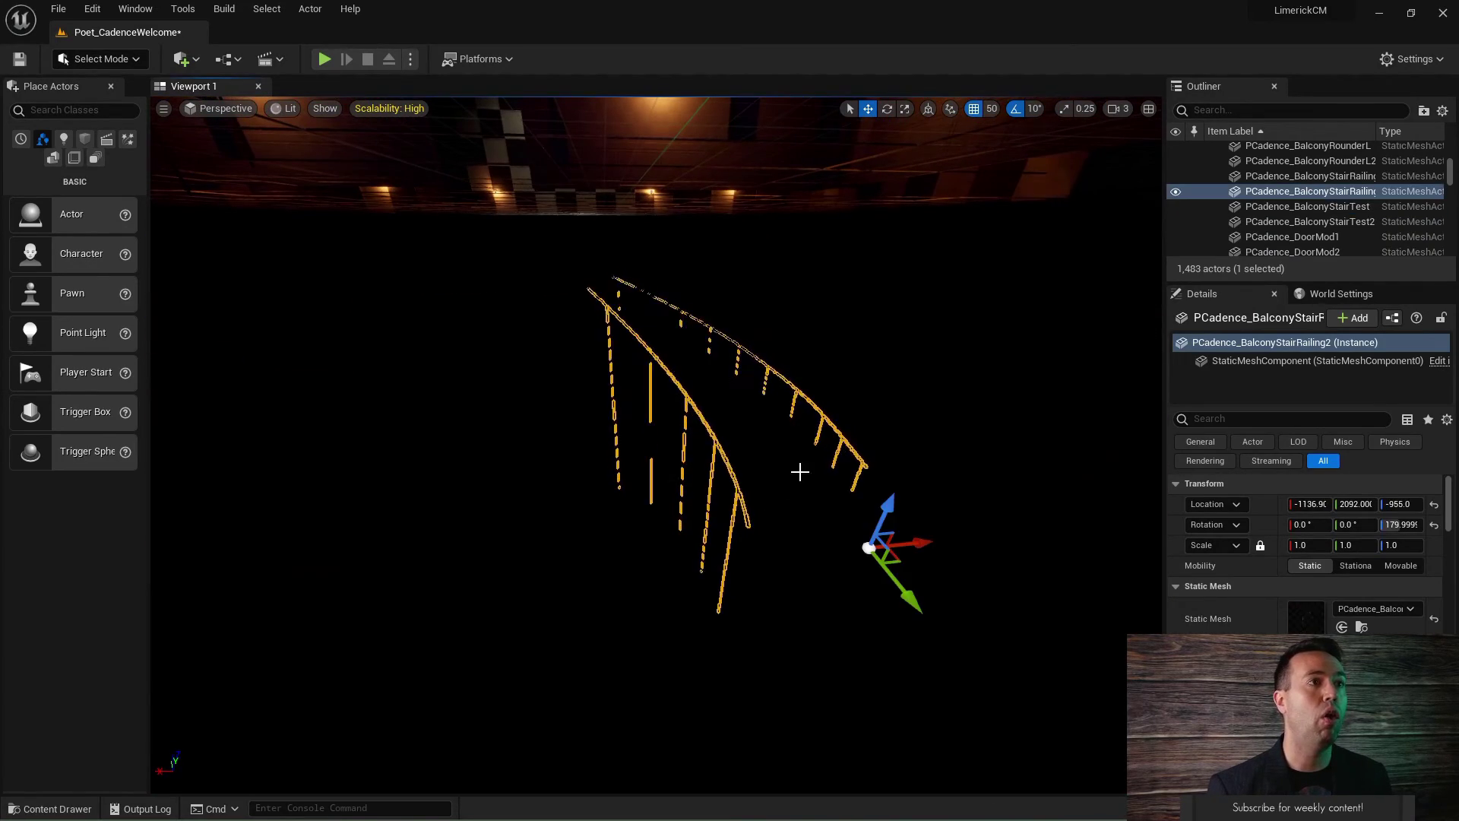
pyautogui.keyDown('ctrl'); pyautogui.click(803, 497); pyautogui.keyUp('ctrl')
pyautogui.moveTo(758, 449); pyautogui.dragTo(472, 325, button='right')
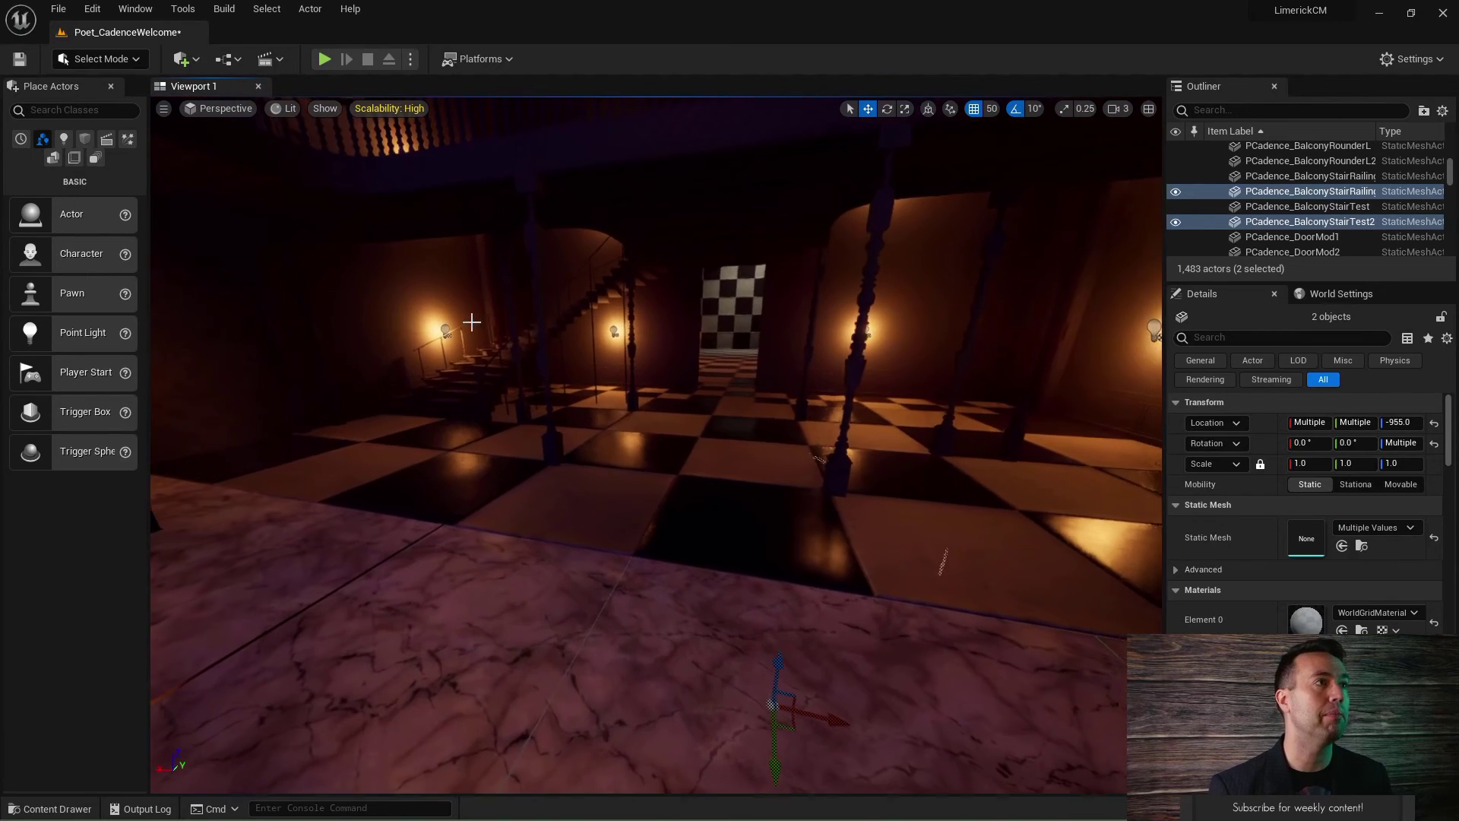
pyautogui.moveTo(569, 357); pyautogui.dragTo(608, 572, button='right')
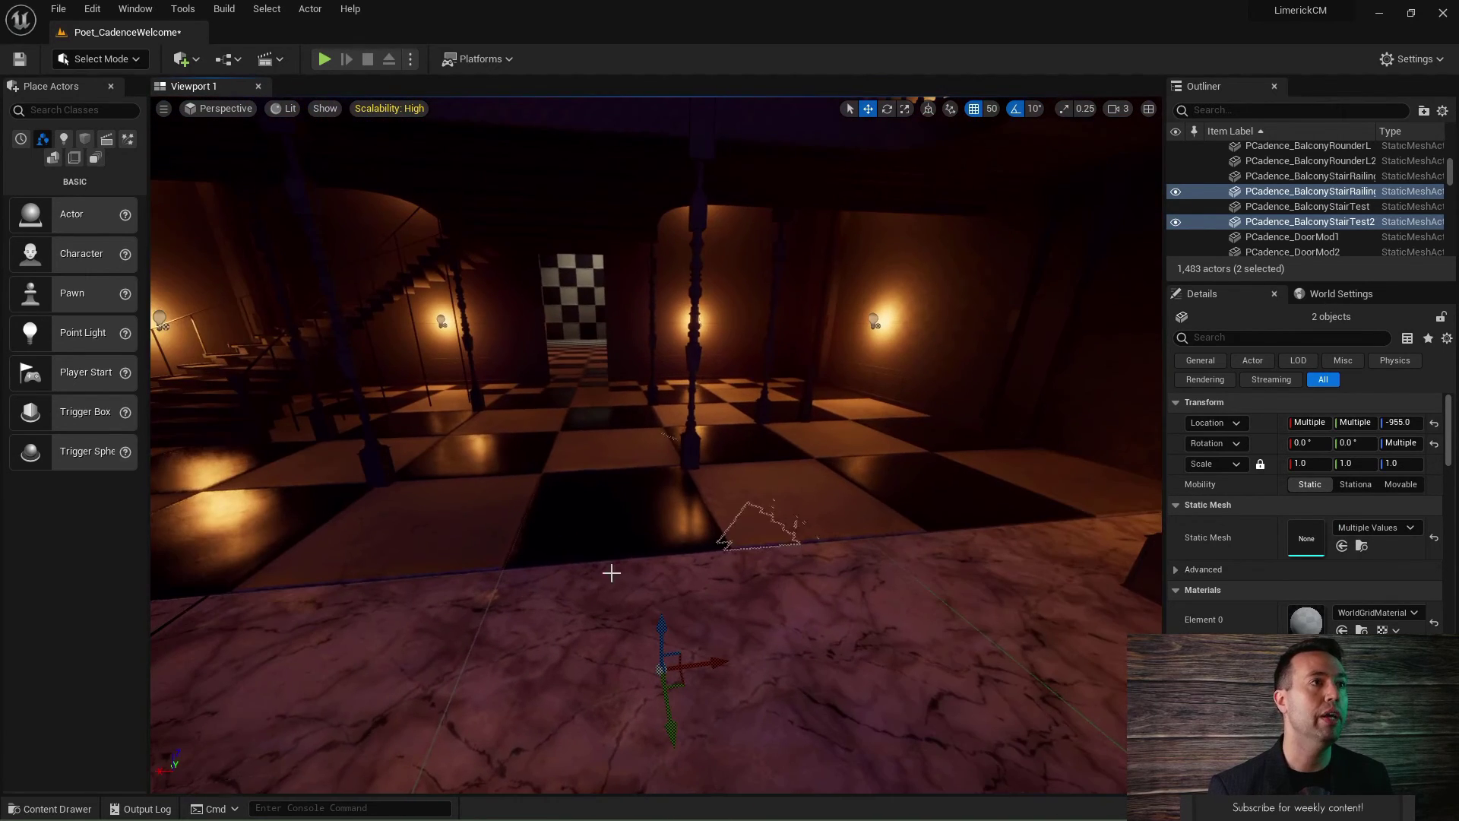
pyautogui.click(659, 628)
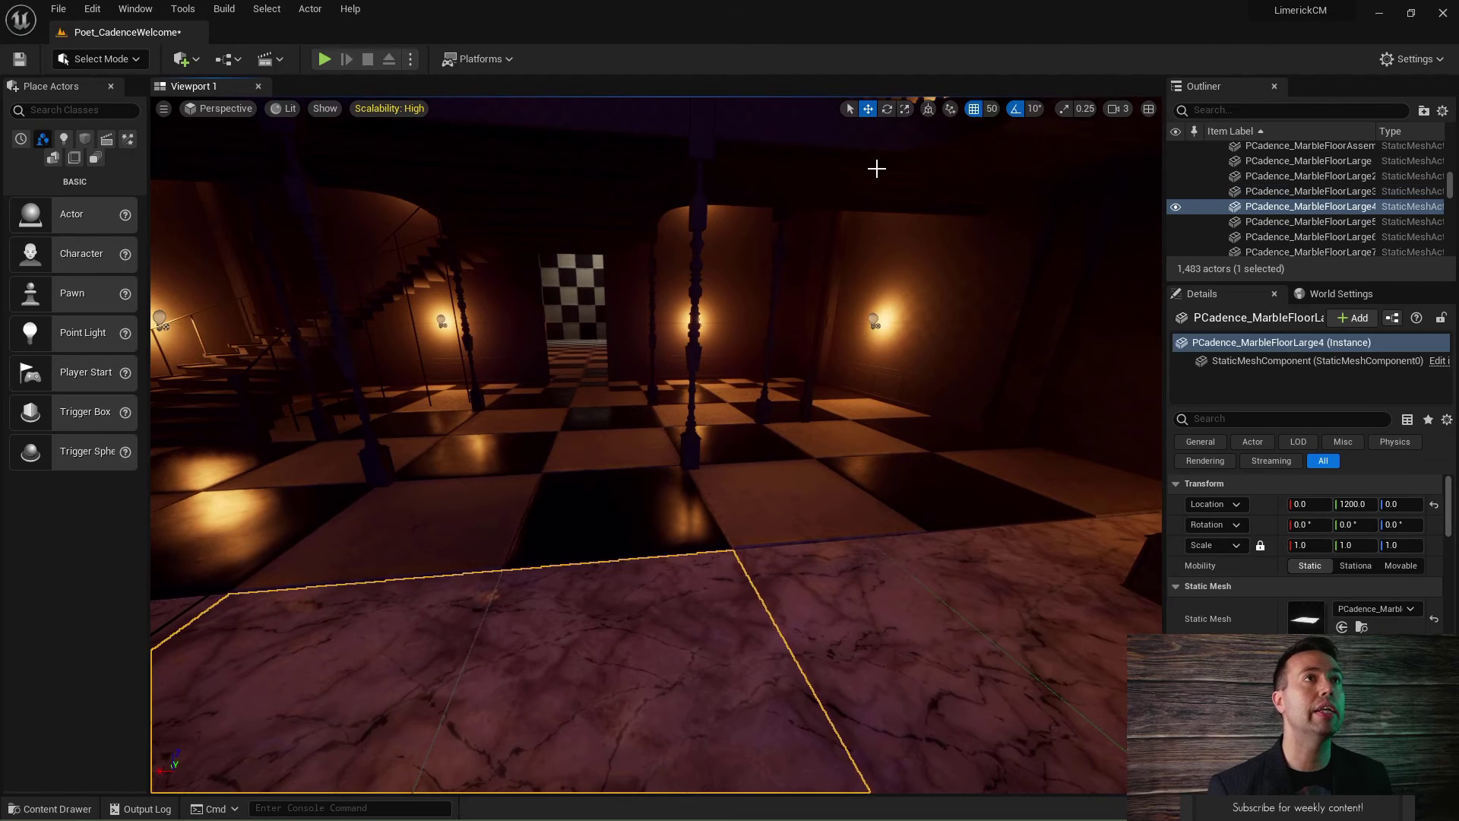
# Step: Set the position grid snap to 500 and raise the mirrored staircase with its railing from beneath the floor to Z 45
pyautogui.click(991, 109)
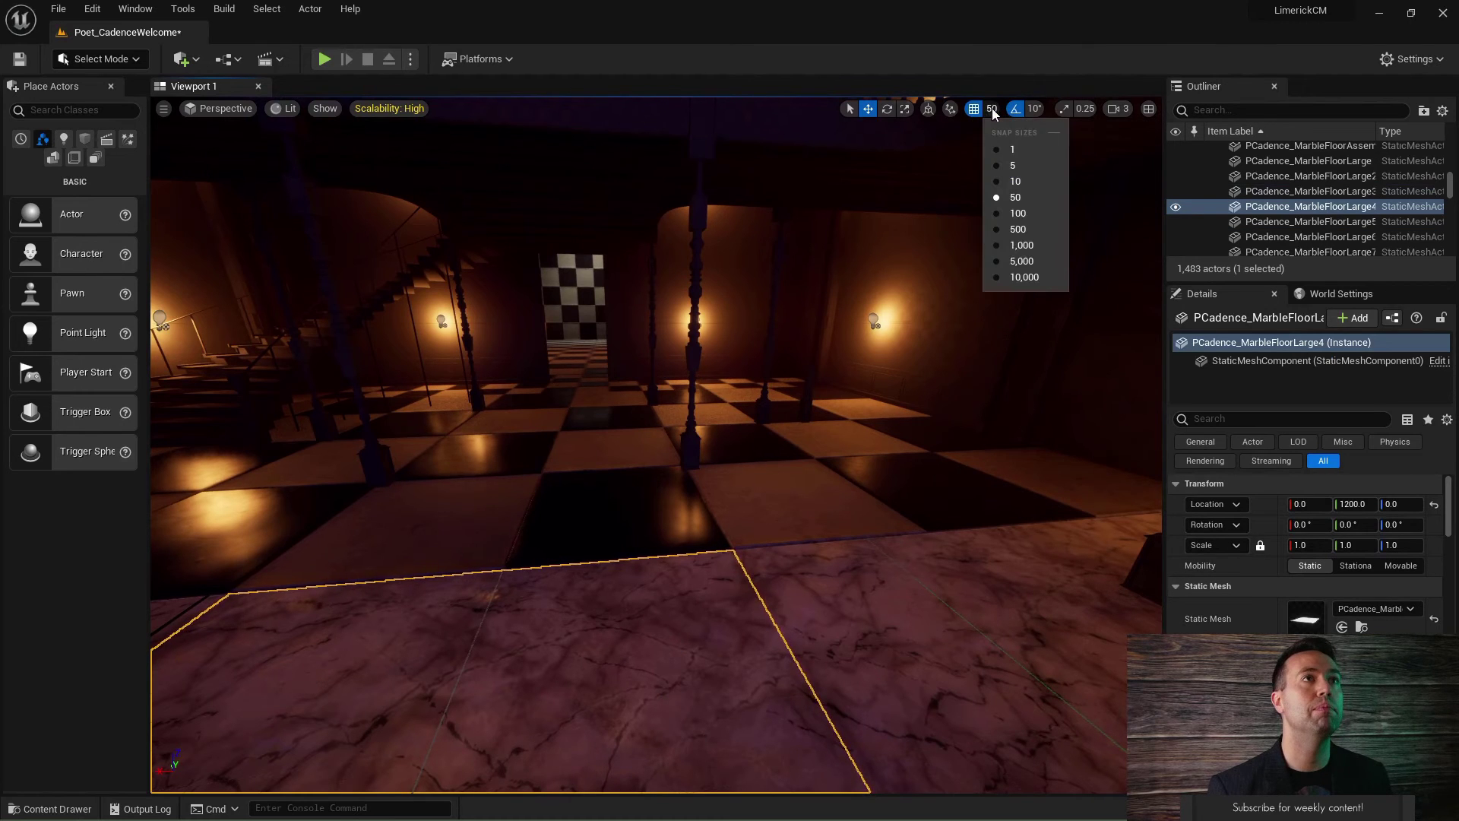
pyautogui.click(997, 229)
pyautogui.moveTo(760, 365); pyautogui.dragTo(753, 441, button='right')
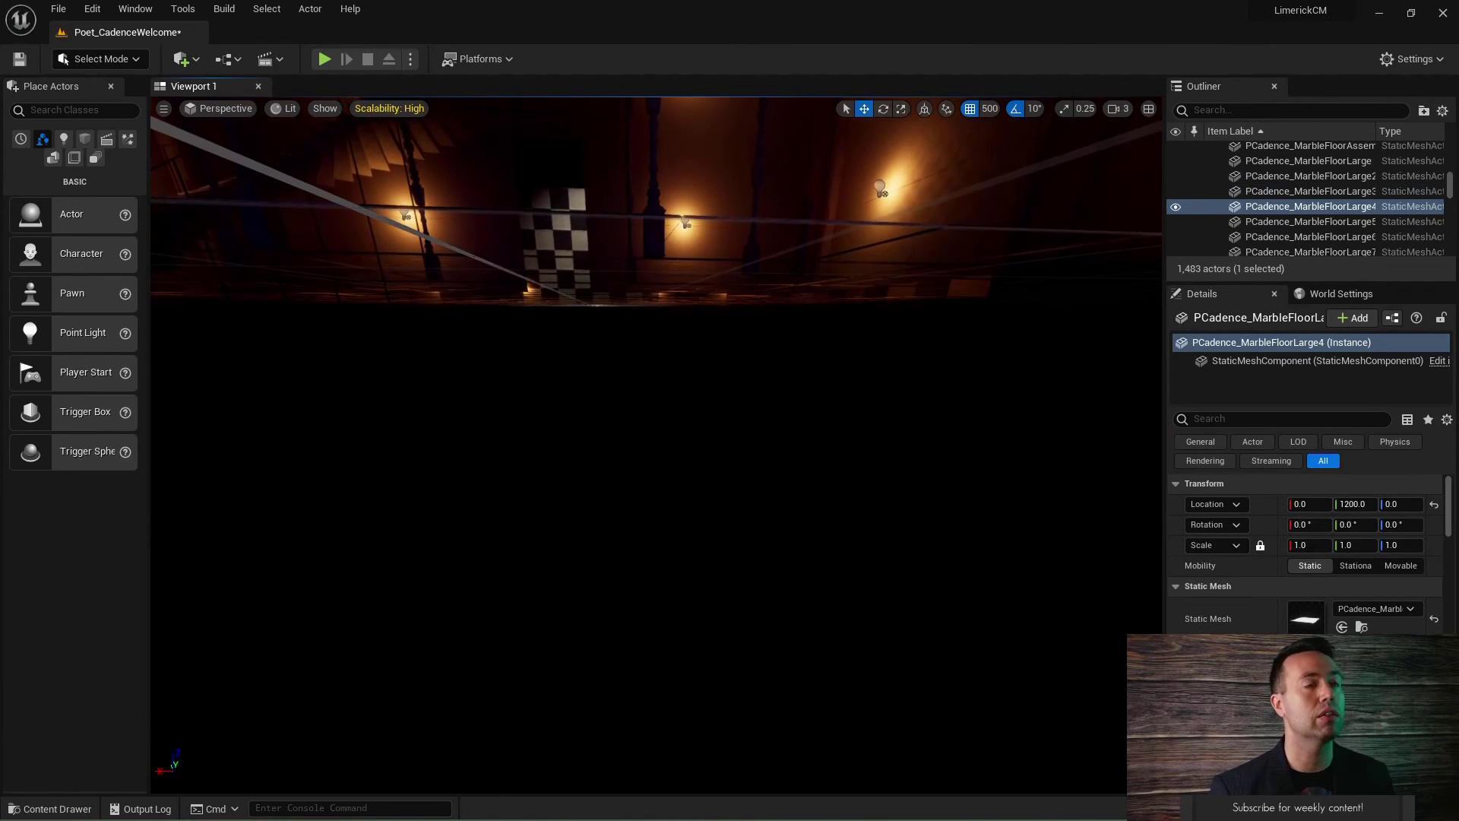
pyautogui.click(759, 503)
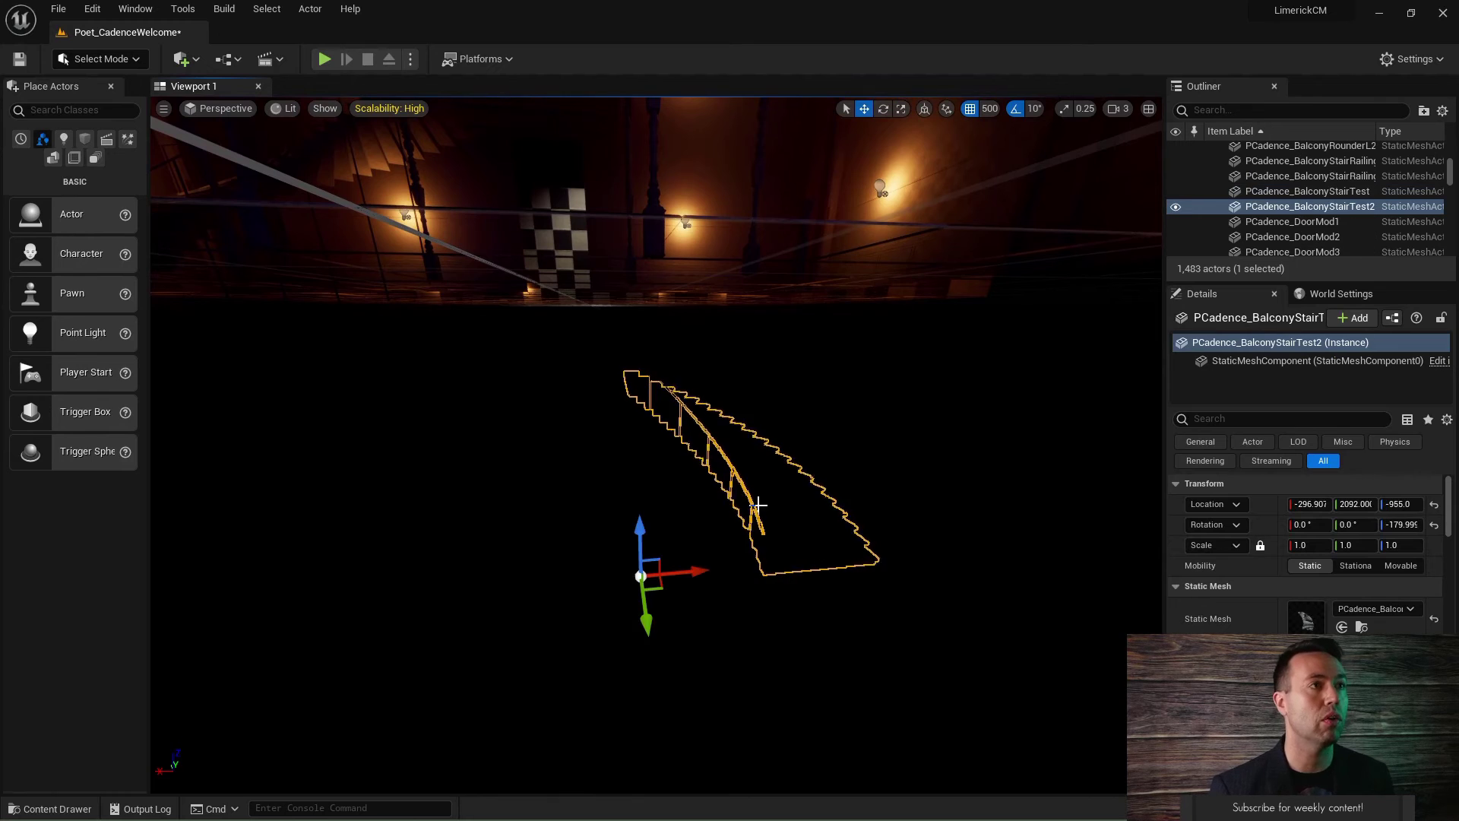
pyautogui.click(721, 450)
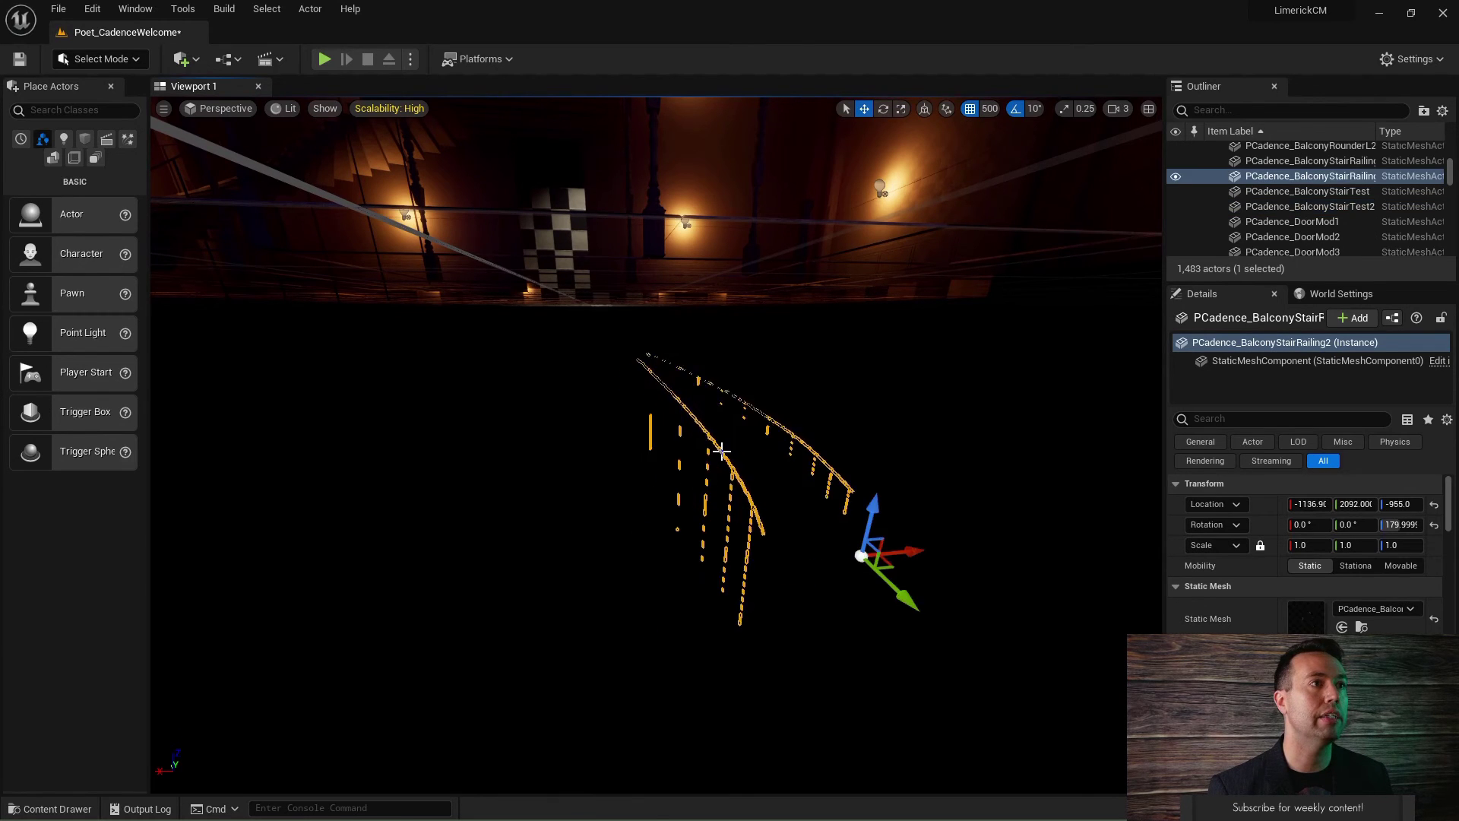
pyautogui.keyDown('ctrl'); pyautogui.click(760, 499); pyautogui.keyUp('ctrl')
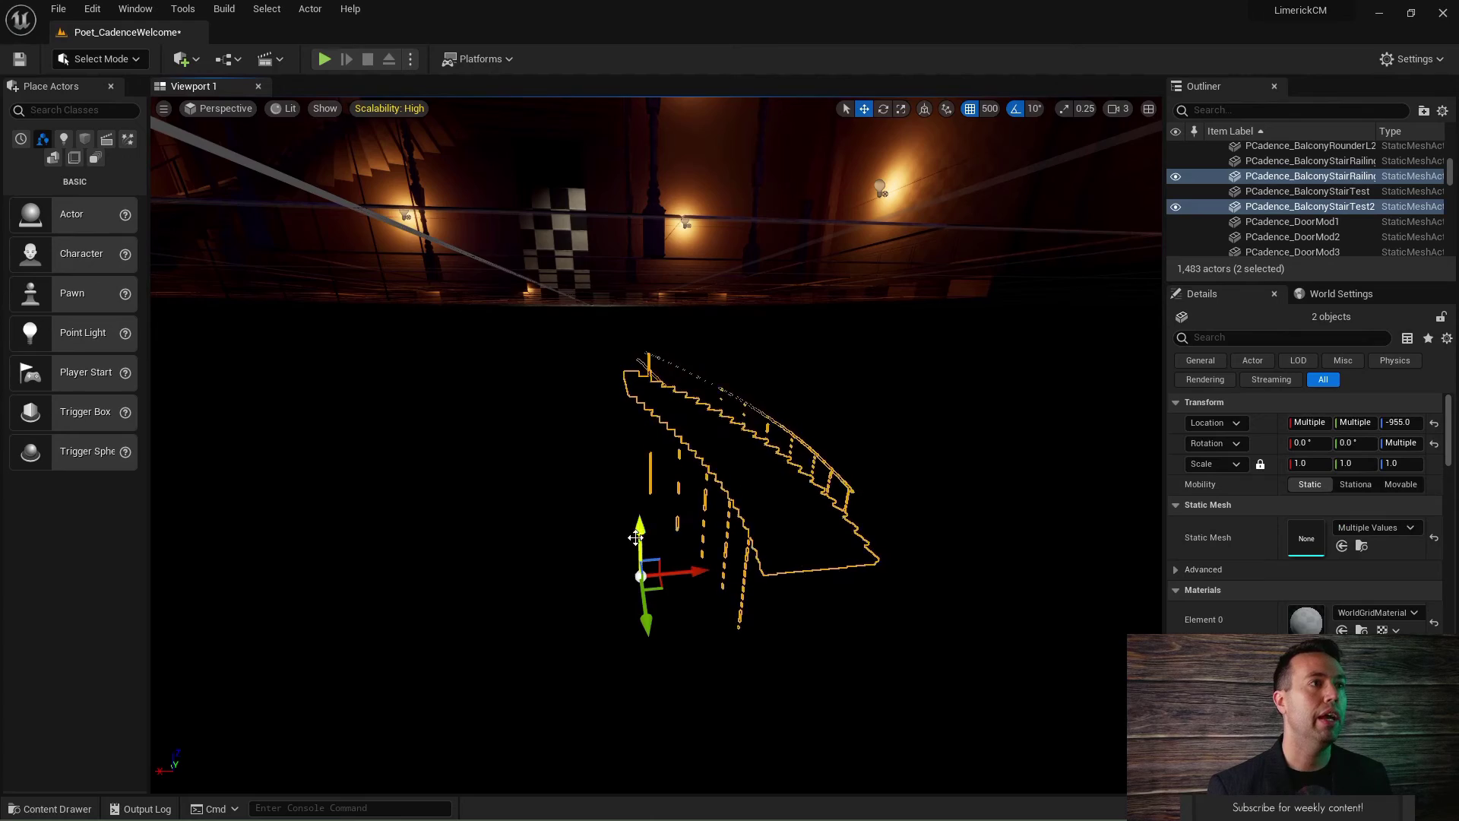
pyautogui.moveTo(643, 520); pyautogui.dragTo(621, 253)
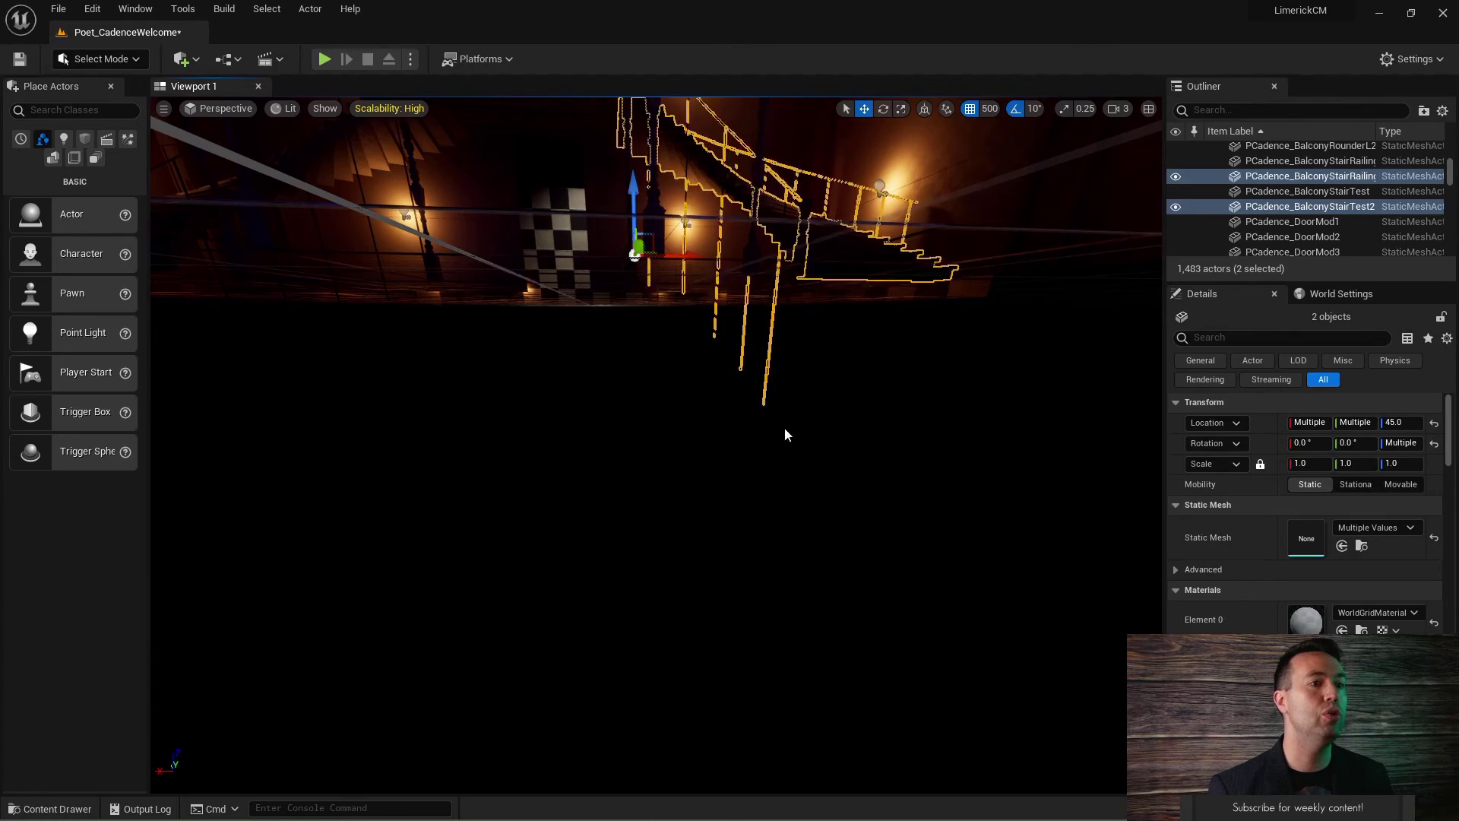
# Step: View both staircases from across the hall, and play the level to walk towards them
pyautogui.moveTo(784, 433); pyautogui.dragTo(782, 358, button='right')
pyautogui.press('g')
pyautogui.press('s')
pyautogui.moveTo(832, 467); pyautogui.dragTo(835, 471, button='right')
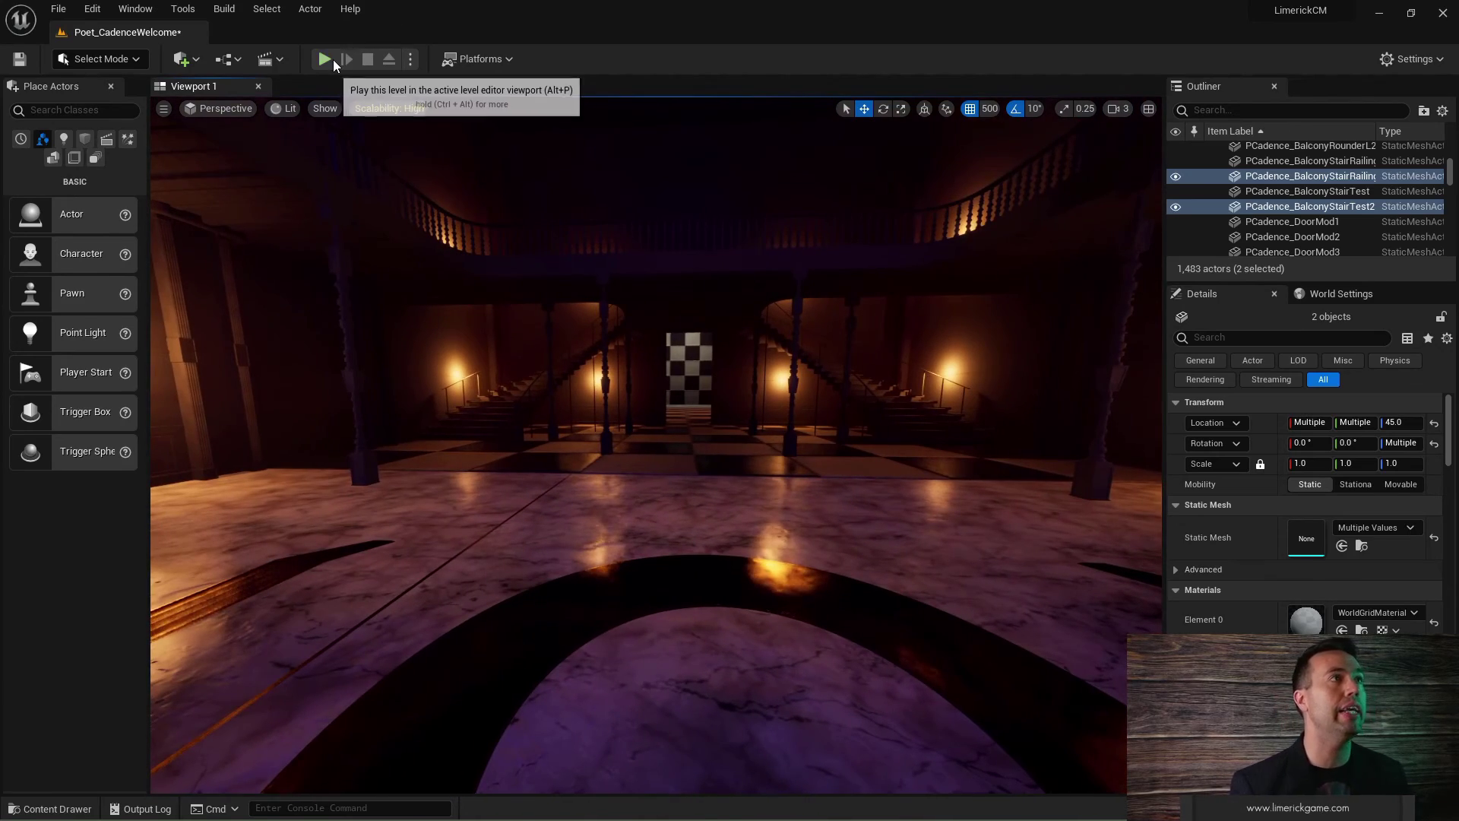
pyautogui.click(331, 59)
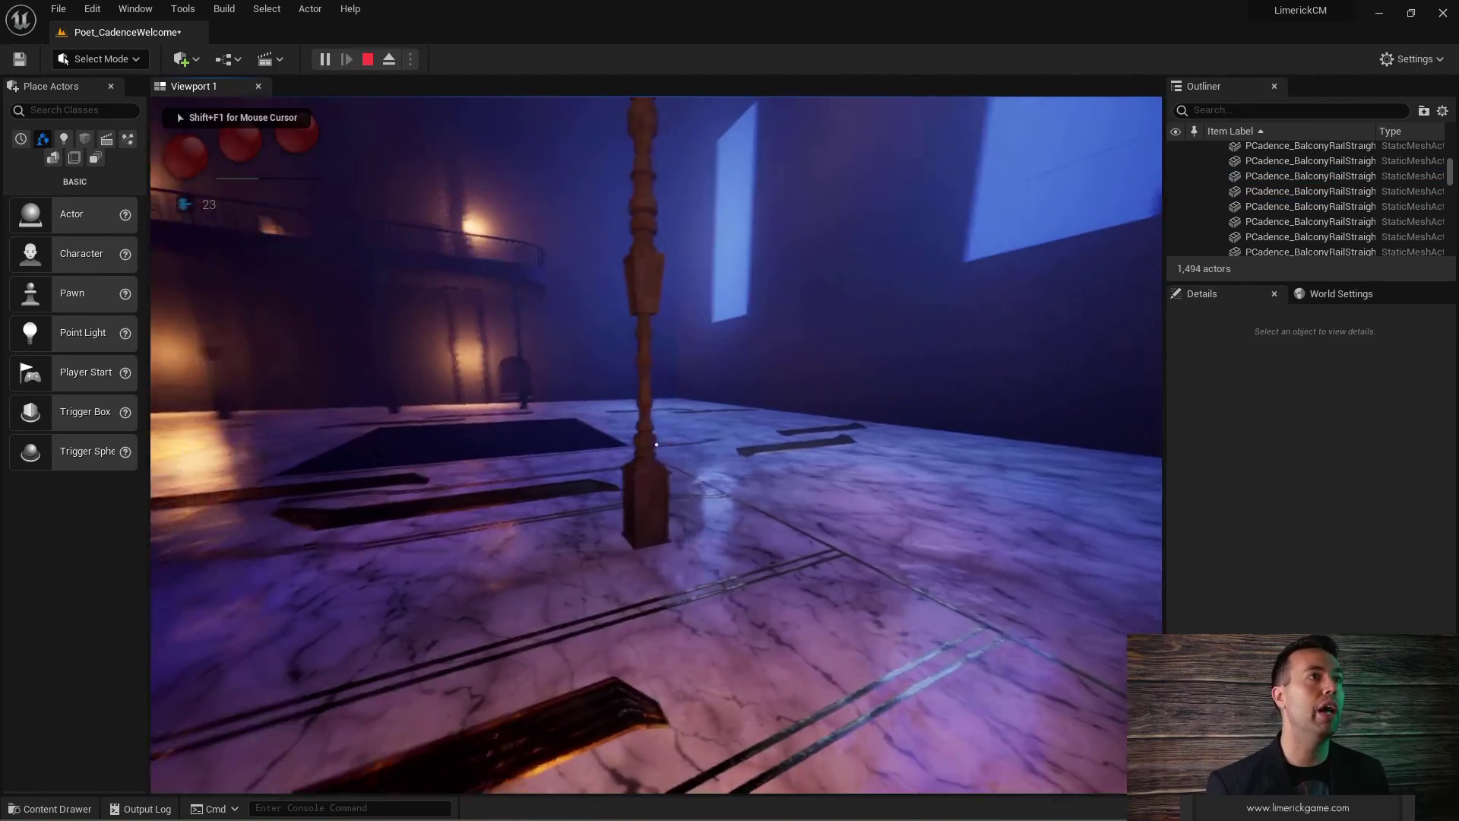
pyautogui.press('w')
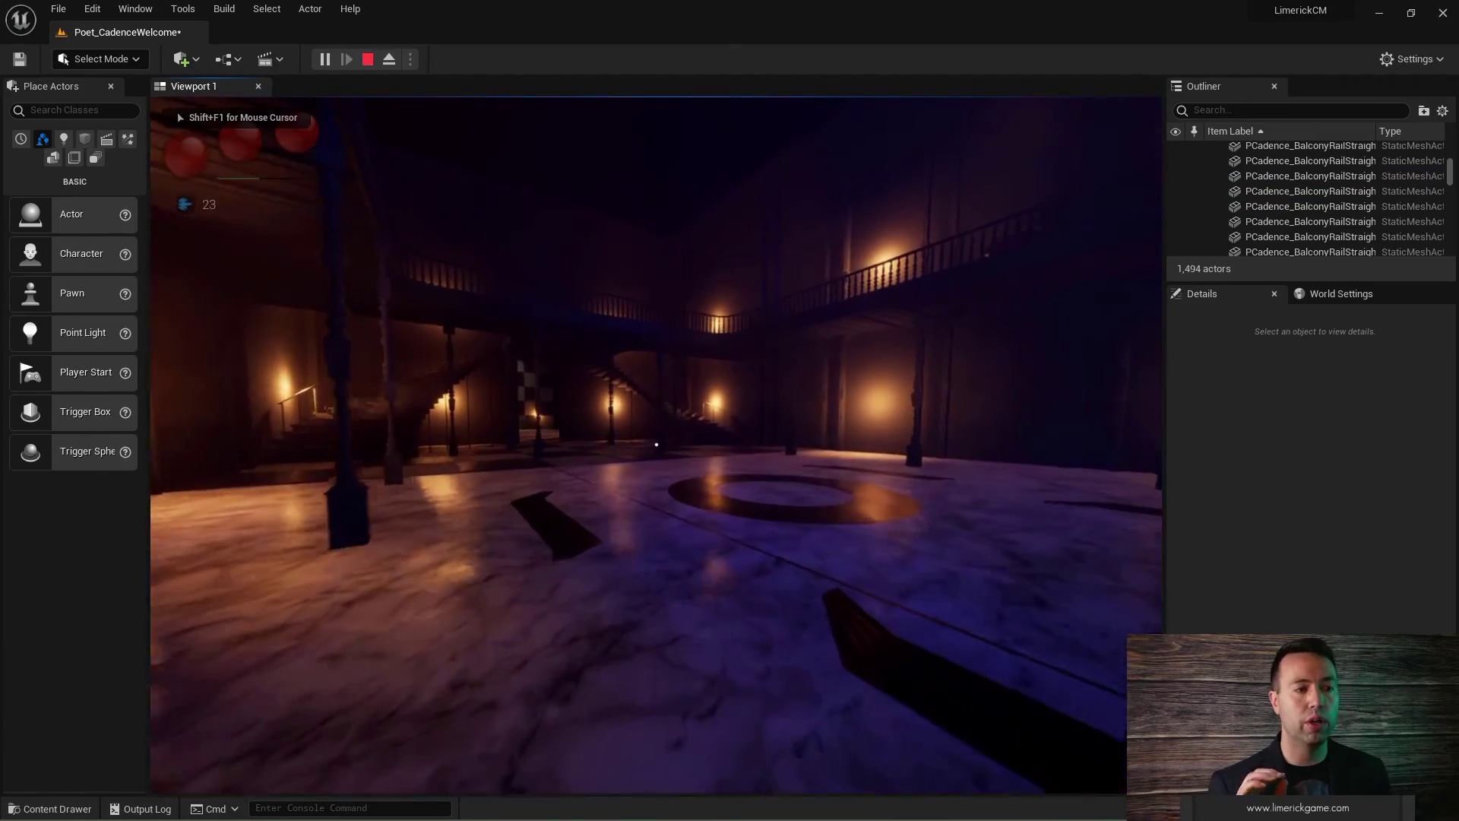
pyautogui.press('w')
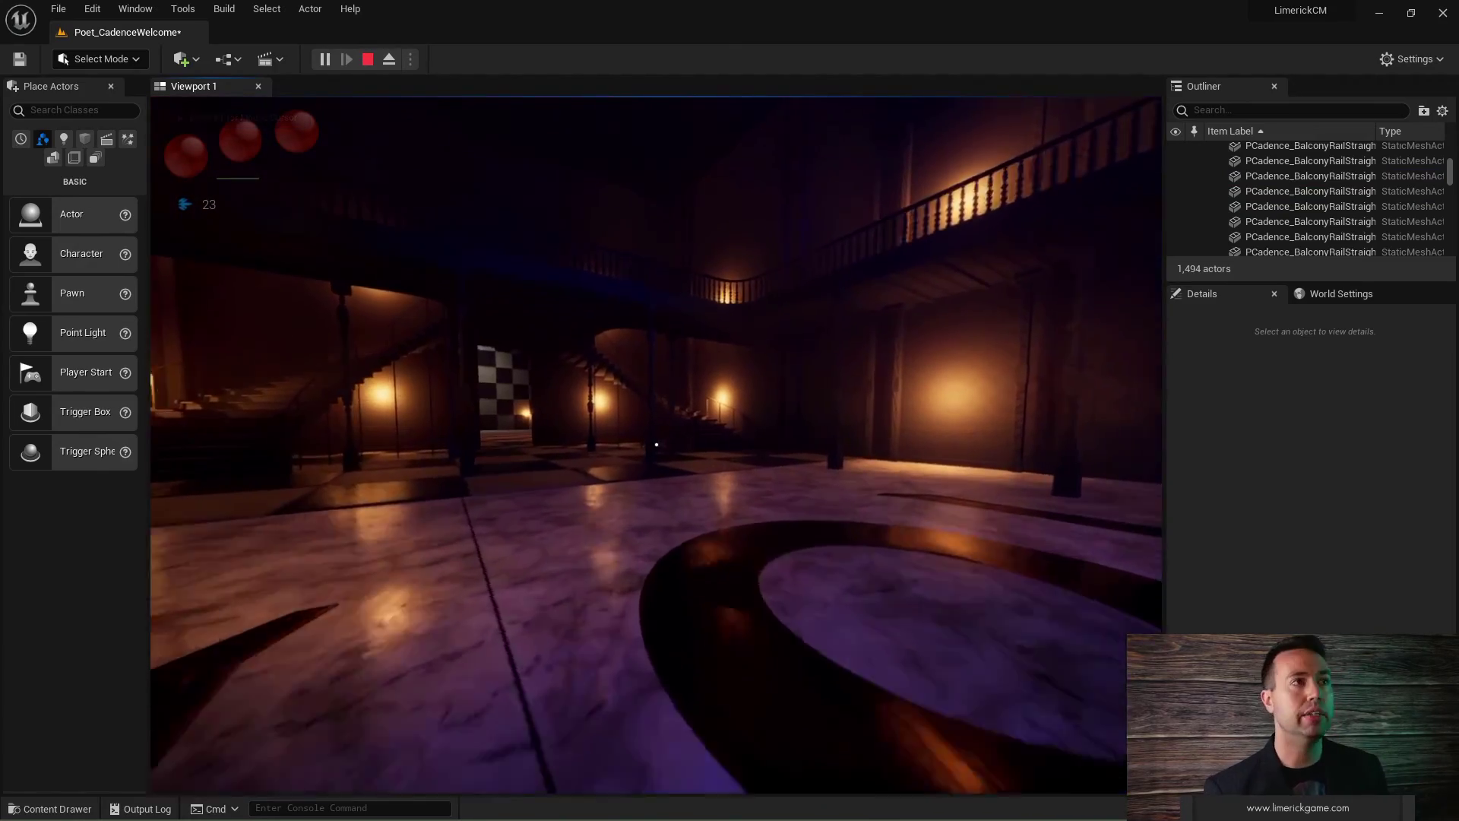